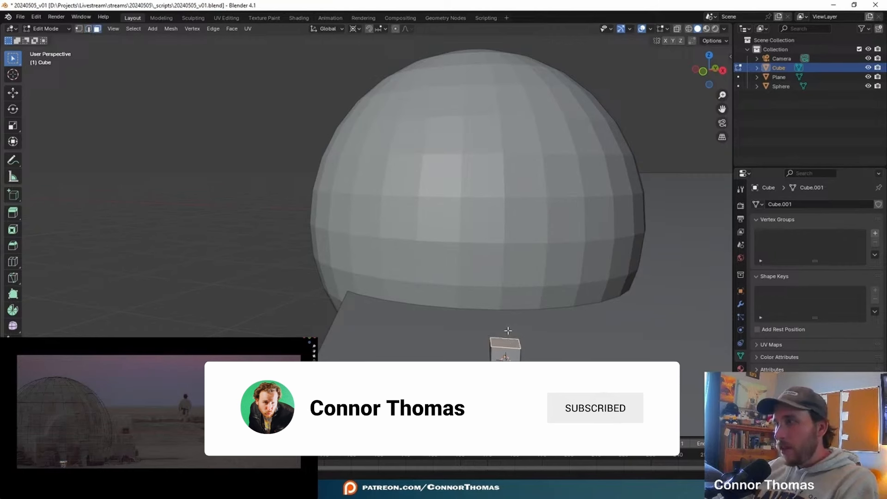
Step: Extrude the small box's top face upward to form a tall pillar section
key(e)
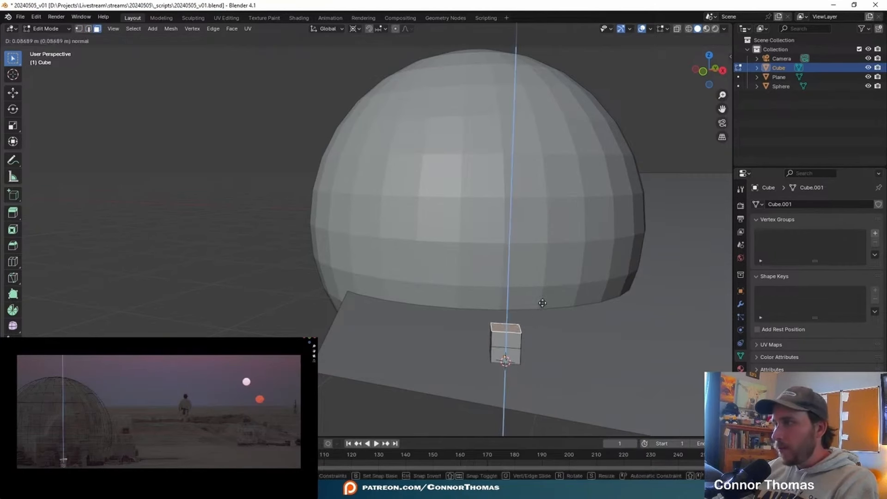
click(547, 292)
key(s)
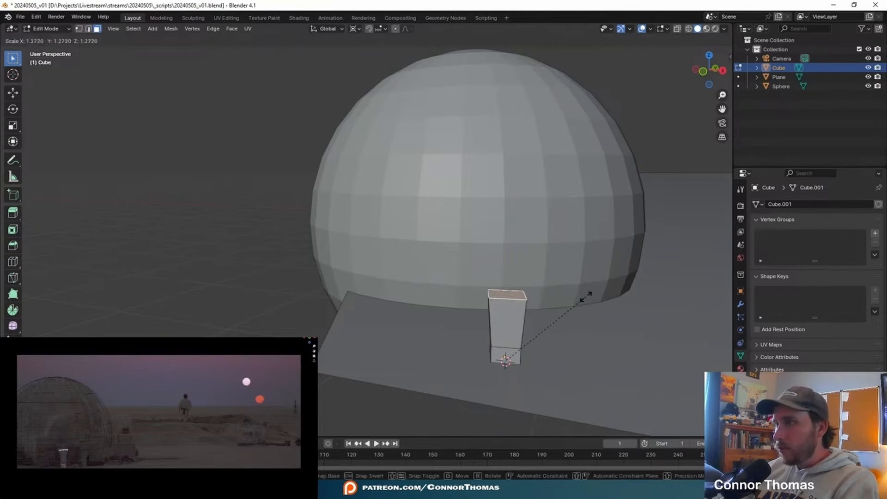
right_click(586, 296)
Step: Set the transform pivot point to Individual Origins and scale up the pillar's top face so the section flares
click(354, 29)
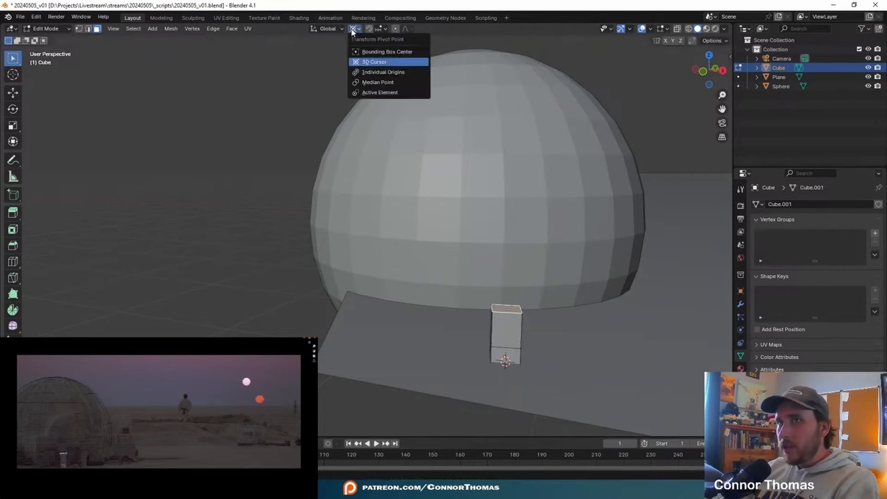
click(378, 73)
key(s)
click(561, 278)
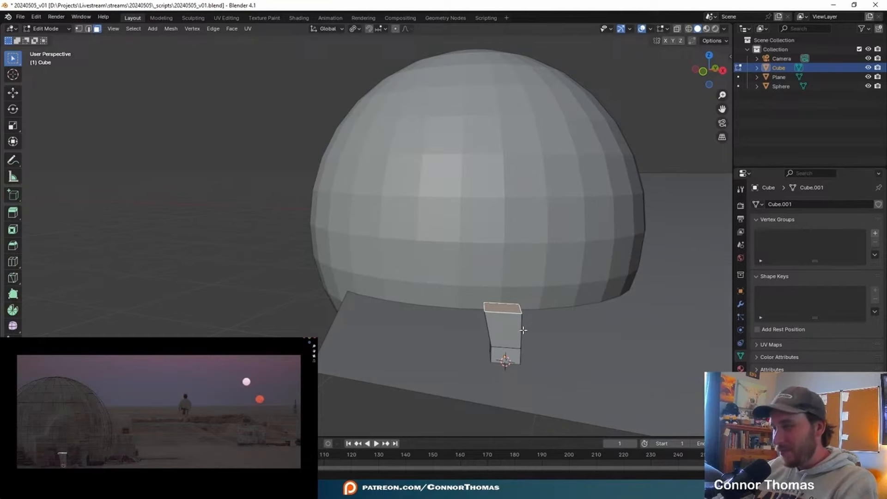
key(KP_Decimal)
scroll(516, 329, down, 5)
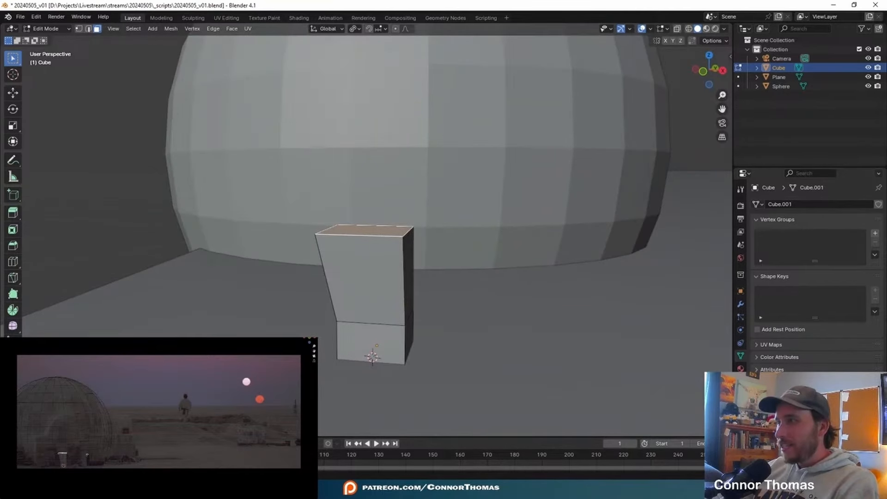
scroll(392, 313, up, 5)
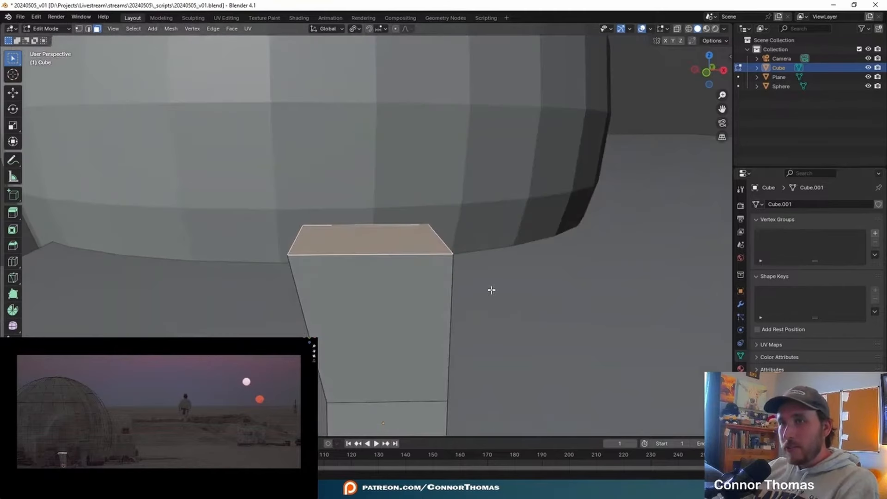
middle_drag(491, 291, 495, 254)
key(s)
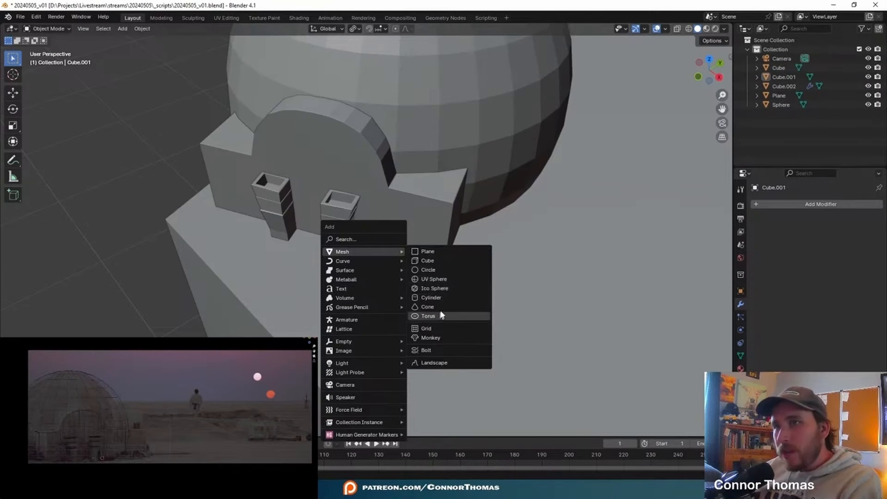
Step: Add a mesh cylinder beside the pillars and scale it down to a small prop
click(439, 301)
key(s)
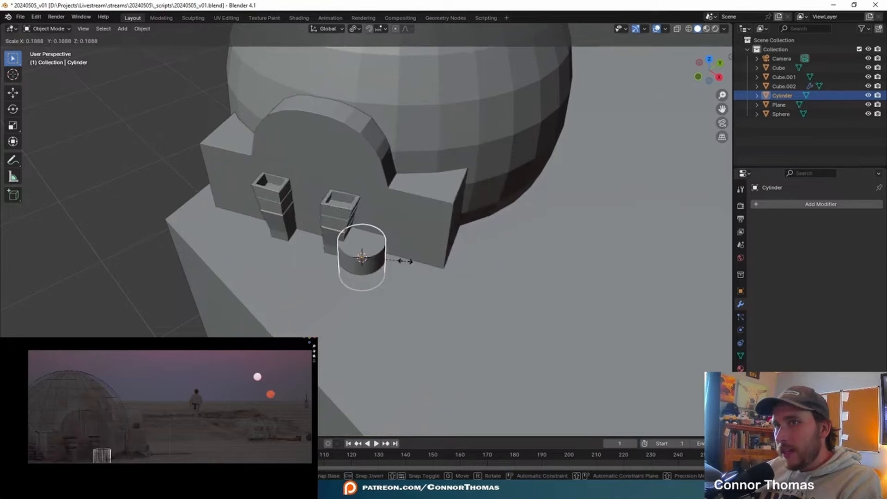
click(372, 255)
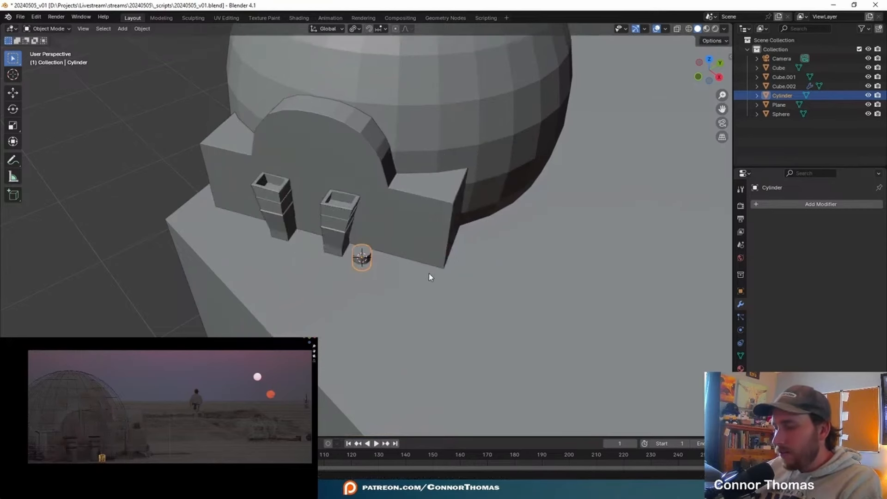
Step: Move the small cylinder along X so it stands clear of the nearest pillar
key(KP_Decimal)
scroll(424, 265, down, 12)
middle_drag(405, 268, 426, 208)
key(g)
key(y)
key(x)
click(460, 218)
Step: Scale up the cylinder and adjust its height along Z to give it can-like proportions
key(s)
click(535, 202)
key(s)
key(z)
click(397, 202)
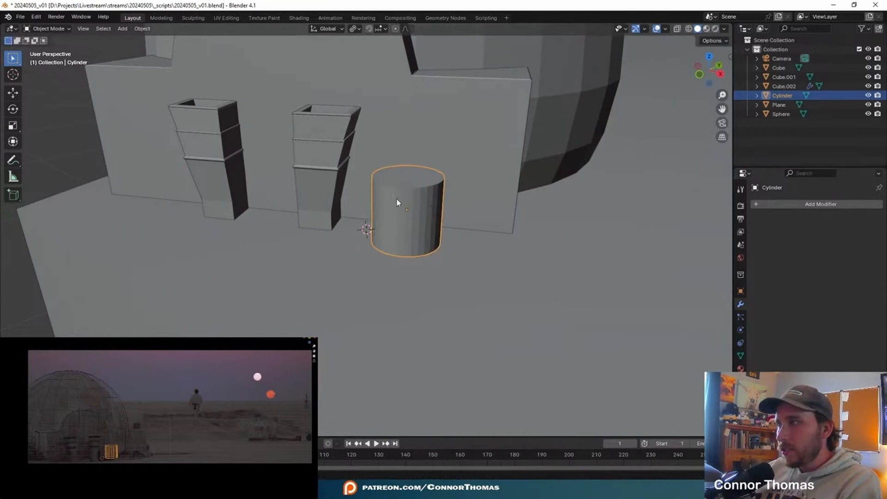
Step: Extrude the cylinder's end cap face slightly inside the rim and scale it
key(Tab)
key(KP_Decimal)
key(s)
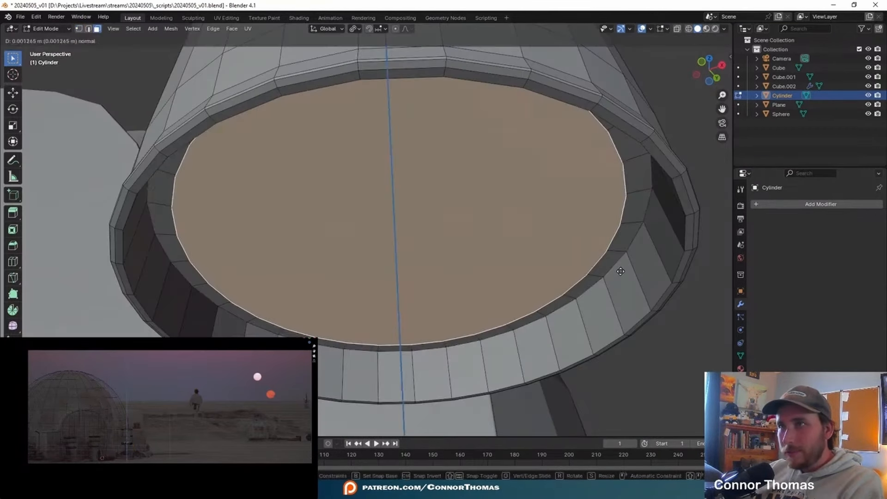
key(s)
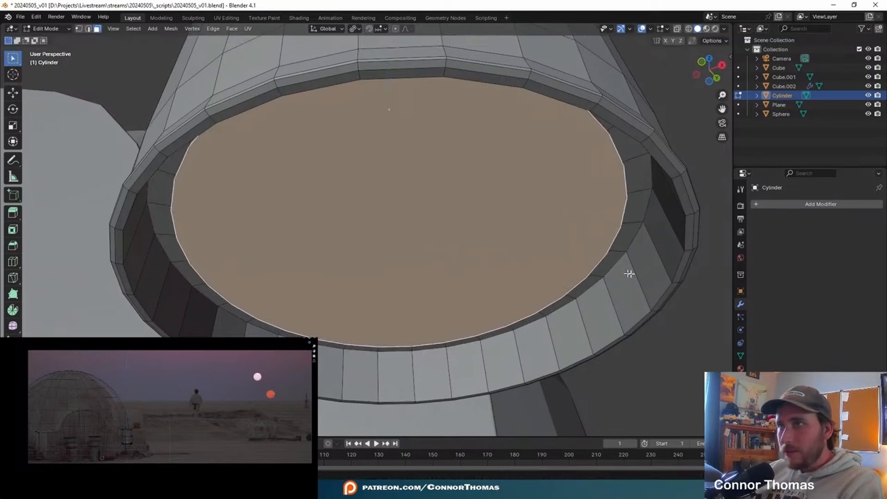
click(632, 275)
Step: Shift the recessed cap face slightly along Z and scale it a little inward
key(g)
key(z)
right_click(620, 269)
key(g)
key(z)
click(624, 273)
key(s)
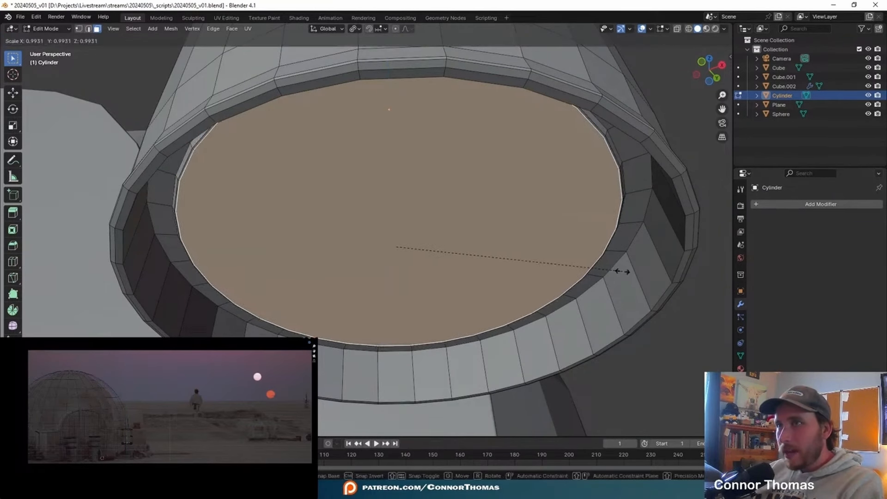
click(623, 271)
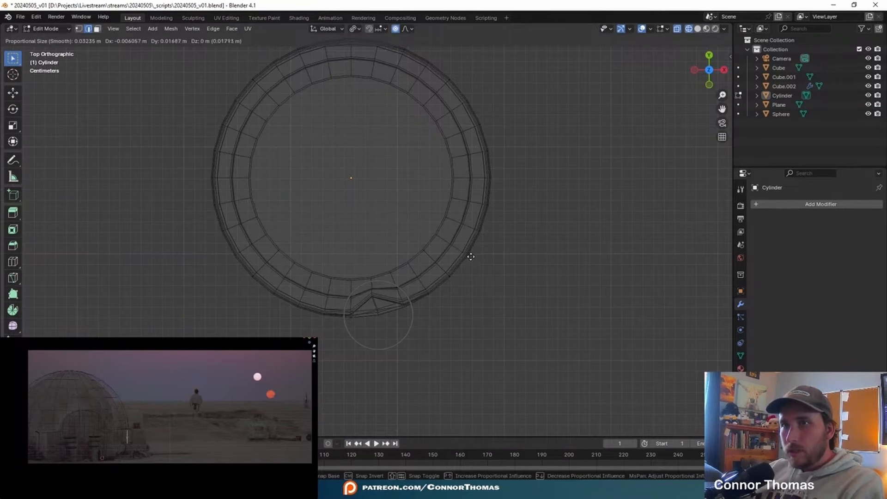
Step: Reshape a small section of the cylinder's rim from the top view using smooth proportional editing
click(465, 291)
scroll(466, 291, up, 3)
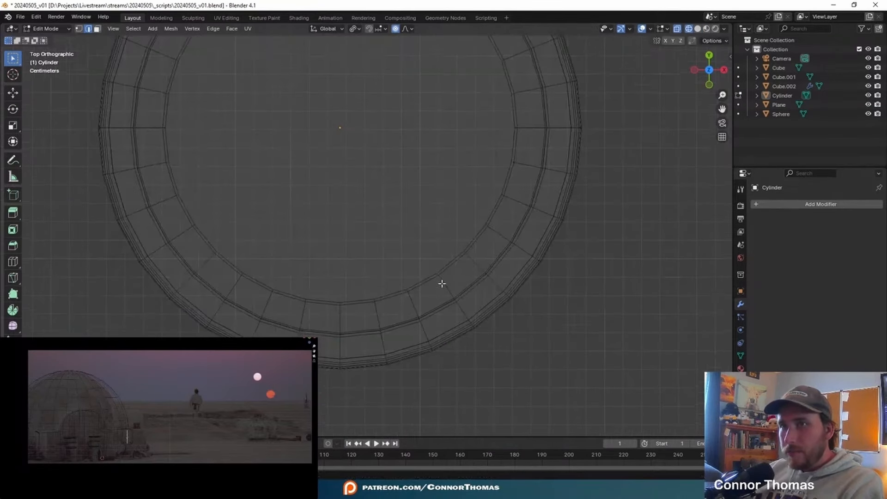
key(g)
click(490, 299)
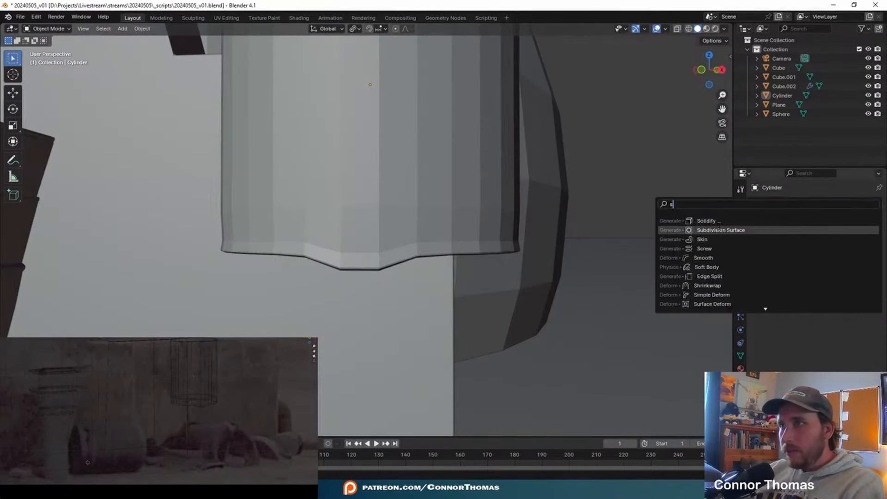
Step: Add a Subdivision Surface modifier to the cylinder and check the smoothed rim
key(Return)
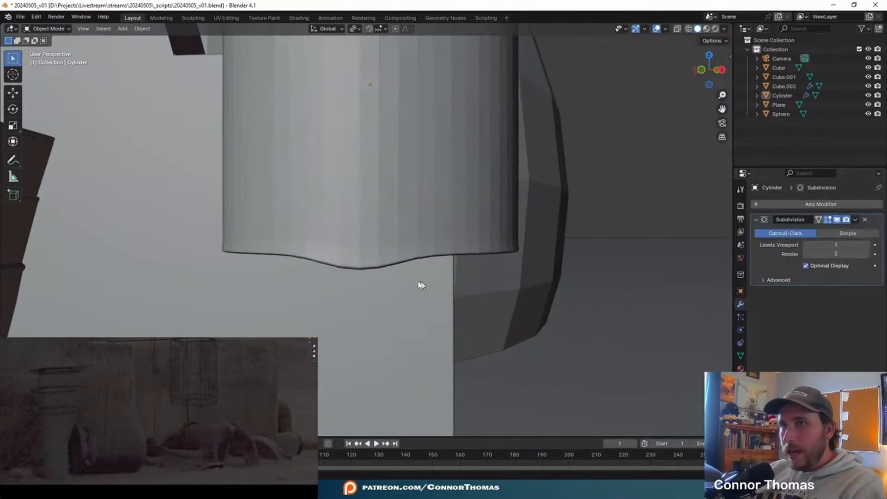
scroll(386, 178, down, 4)
mouse_move(402, 139)
middle_down()
mouse_move(396, 163)
mouse_move(388, 143)
middle_up()
scroll(389, 143, up, 2)
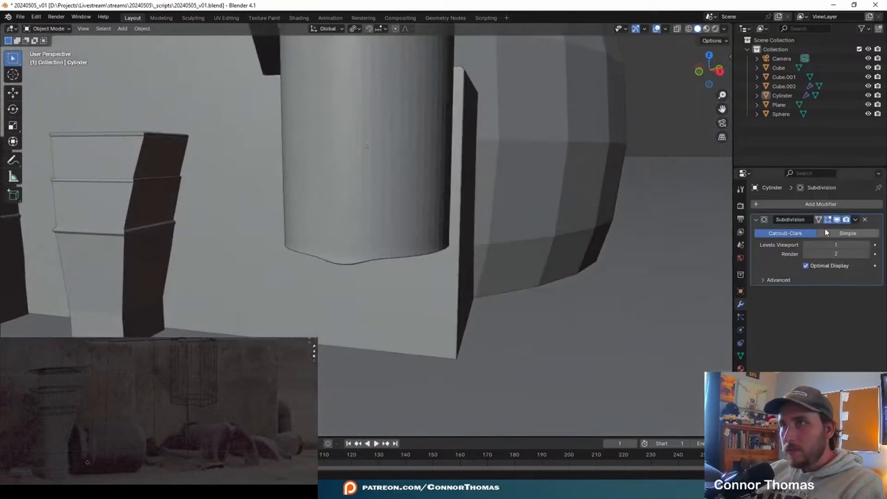
middle_drag(416, 241, 439, 228)
scroll(439, 228, up, 3)
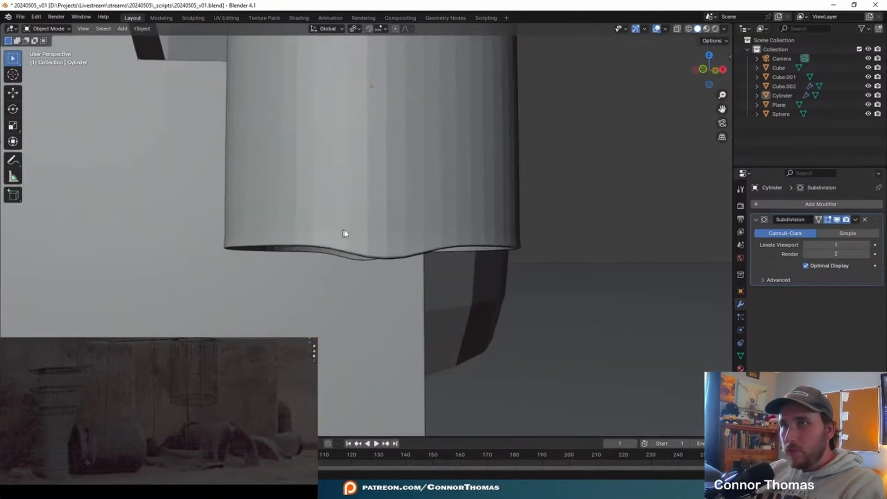
key(Tab)
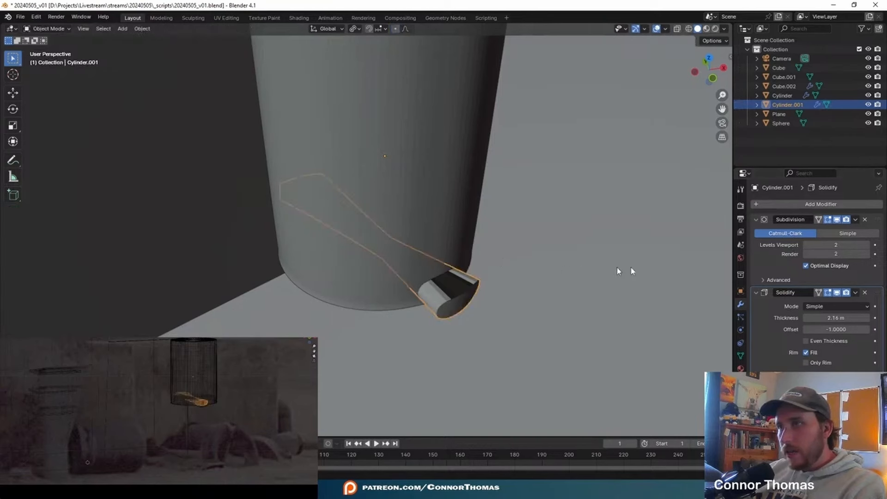
Step: Apply the Subdivision modifier on the slot cutter piece and remove its Solidify modifier
key(ctrl+a)
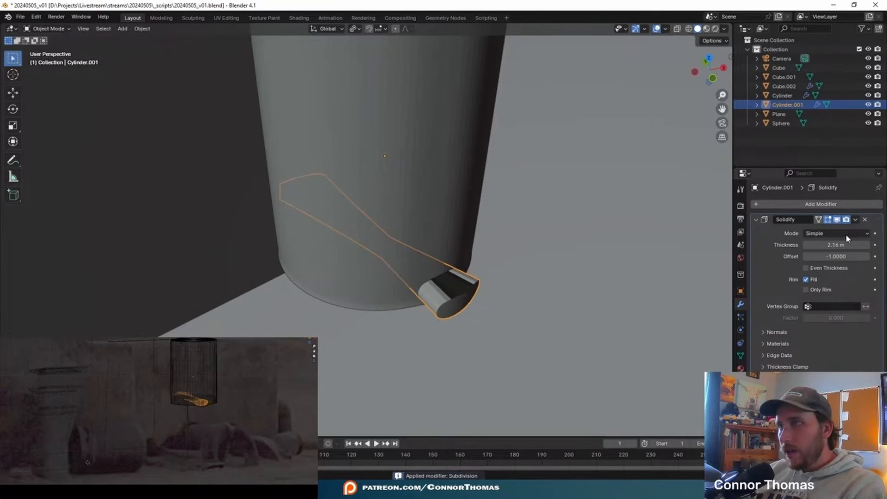
click(866, 224)
Step: Extrude the slot-shaped cutter face so it passes all the way through the cylinder's base
key(Tab)
middle_drag(443, 246, 551, 225)
key(e)
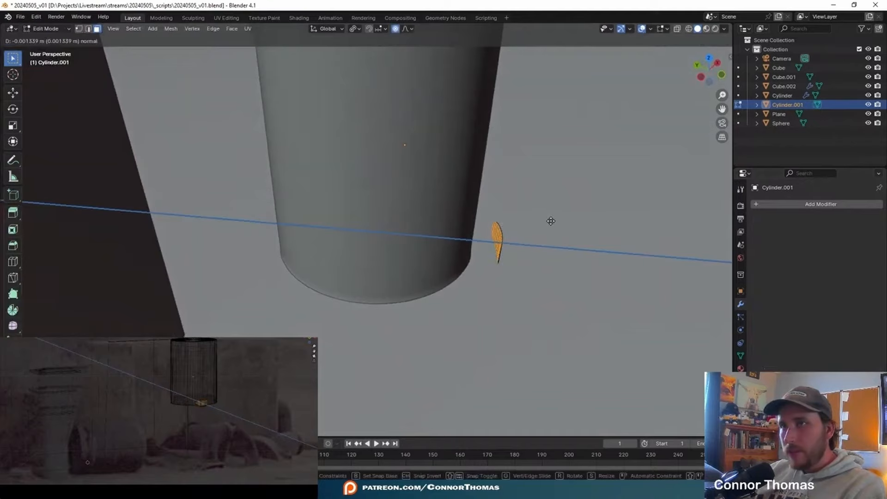
click(264, 211)
middle_drag(265, 210, 476, 134)
key(Tab)
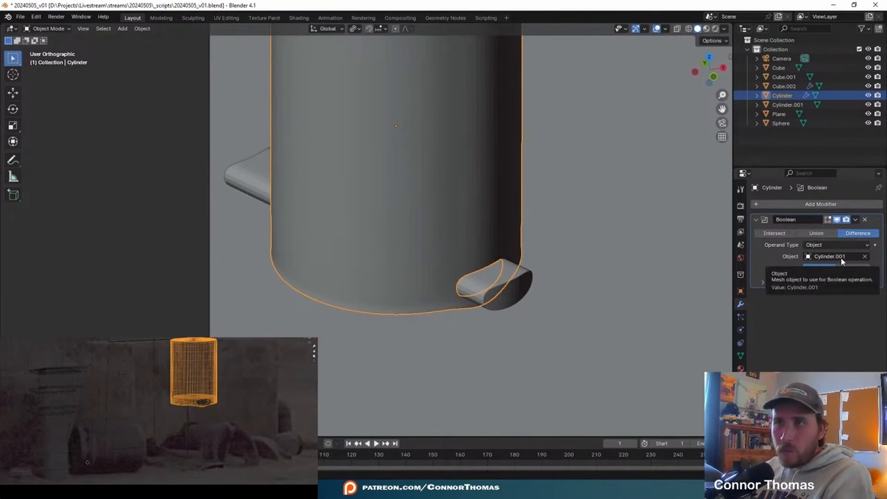
Step: Apply the Boolean difference to the cylinder and delete the cutter object
key(ctrl+a)
click(525, 290)
key(x)
click(526, 289)
middle_drag(513, 250, 468, 184)
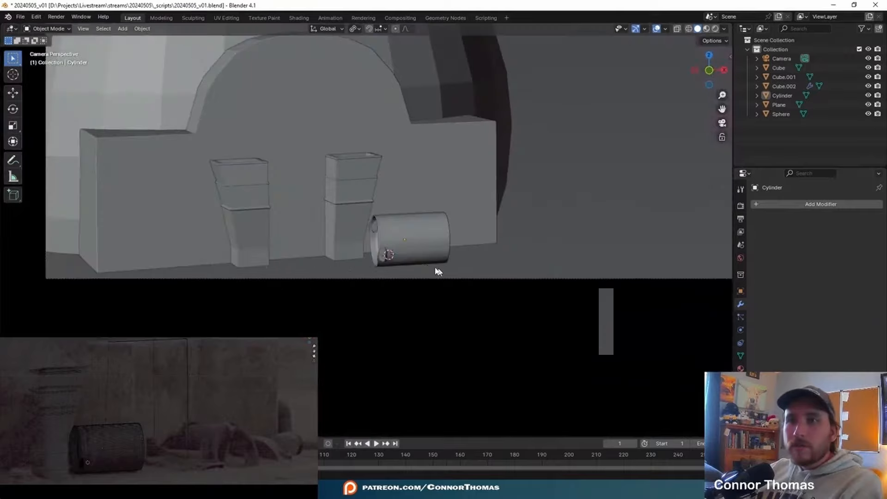
Step: Duplicate the can lying on its side and place the copy between it and the wall
scroll(416, 268, up, 5)
scroll(404, 270, up, 1)
key(KP_0)
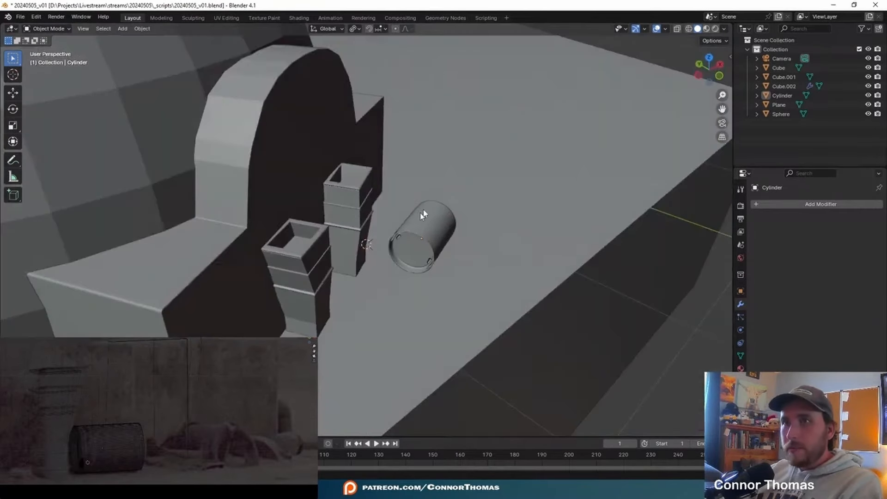
middle_drag(423, 215, 394, 325)
click(418, 283)
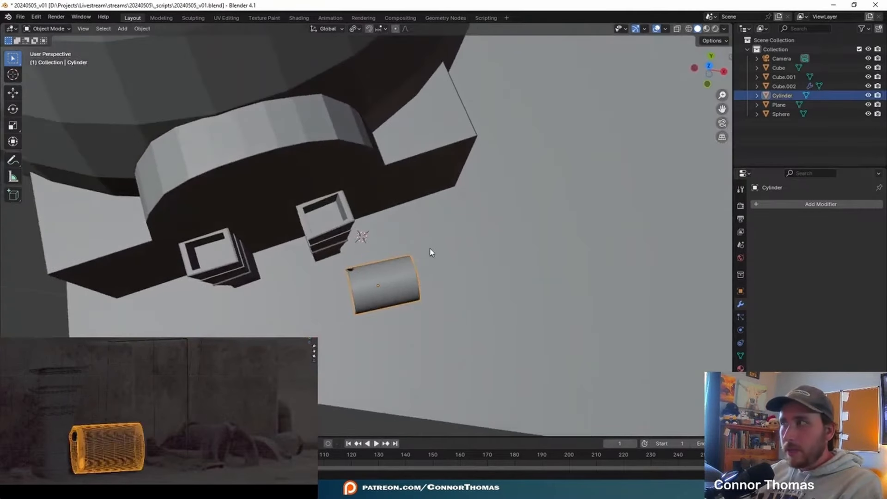
shift+middle_drag(460, 191, 449, 256)
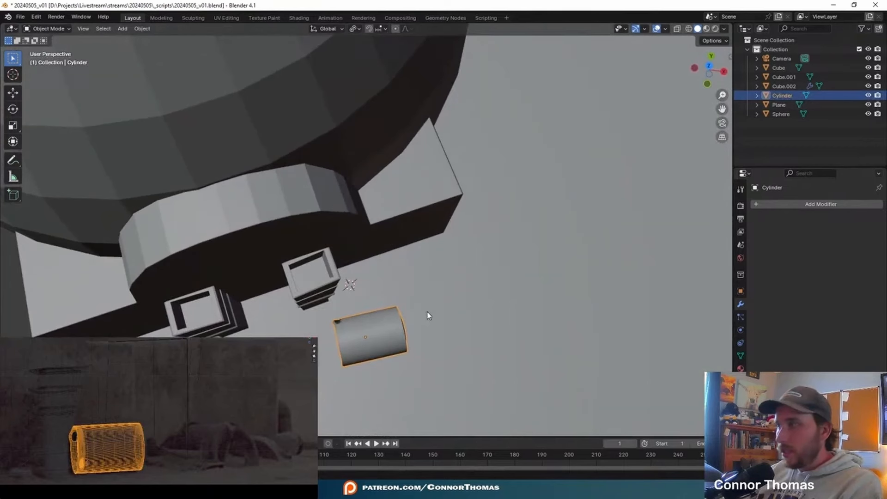
key(shift+d)
click(396, 273)
Step: Try to rotate the duplicated can 90° about the X axis
key(r)
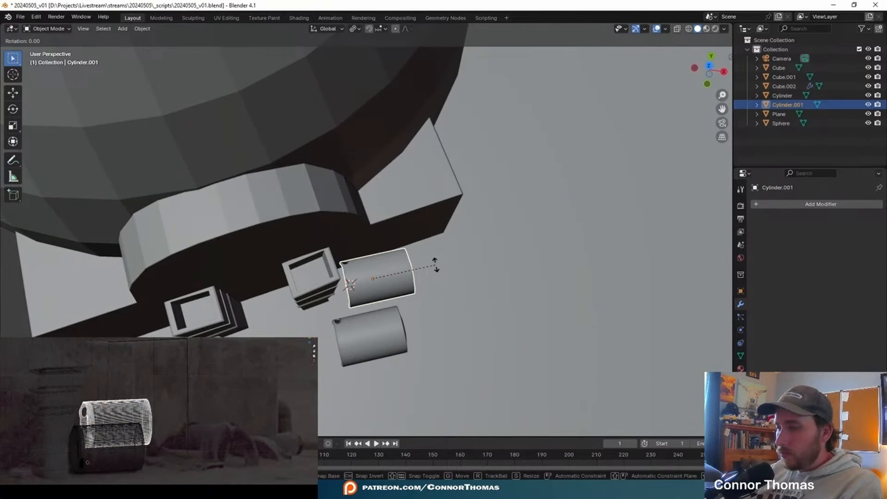
text(x90)
key(Return)
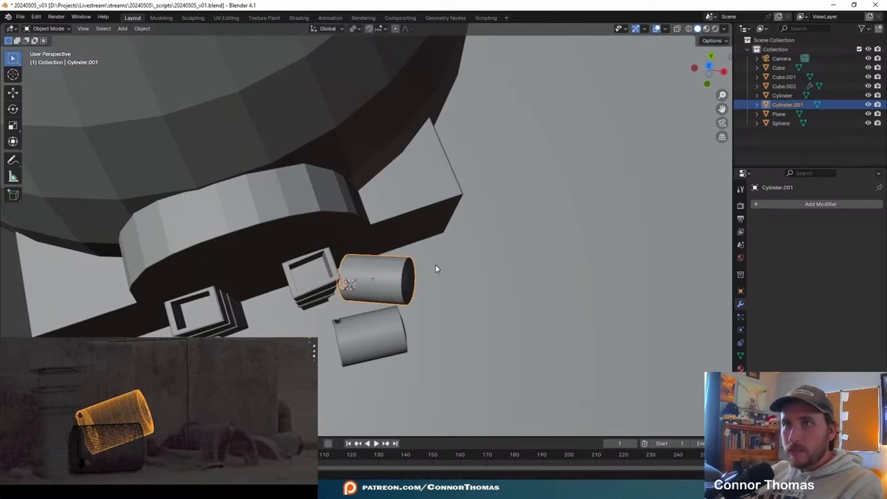
key(ctrl+z)
Step: Rotate the duplicated can 90° about the global Y axis
text(ry90)
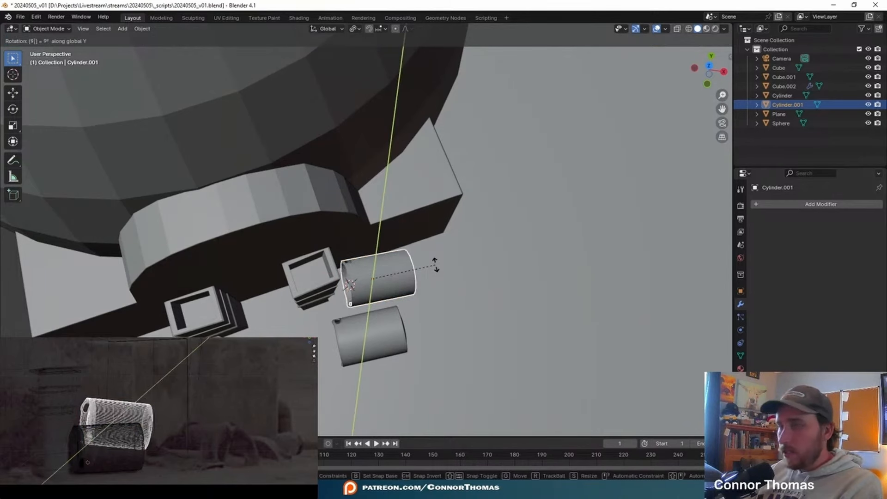
key(Return)
middle_drag(436, 265, 403, 222)
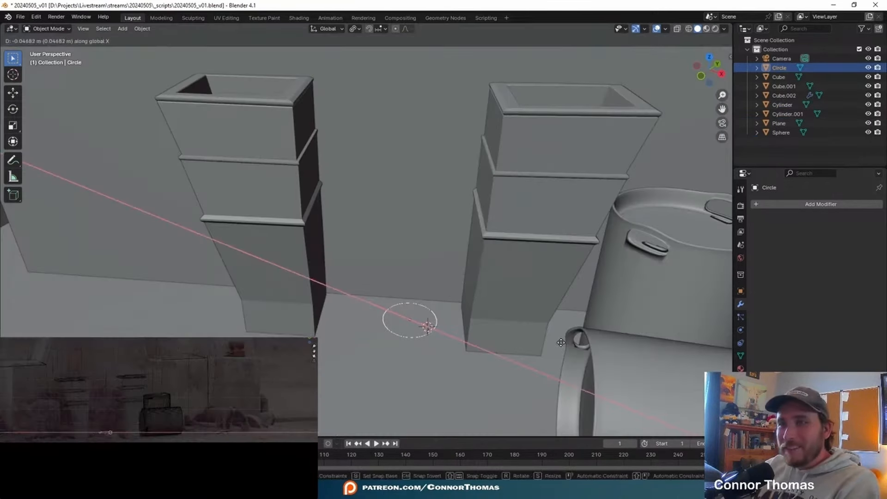
Step: Move the circle along the X and Y axes to a spot on the ground in front of the pillar beside the cans
click(561, 343)
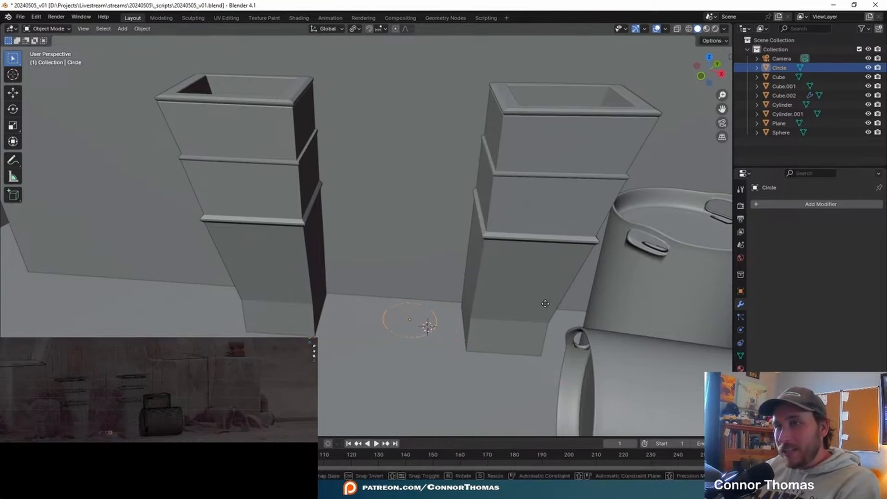
key(g)
key(y)
click(493, 342)
key(g)
key(x)
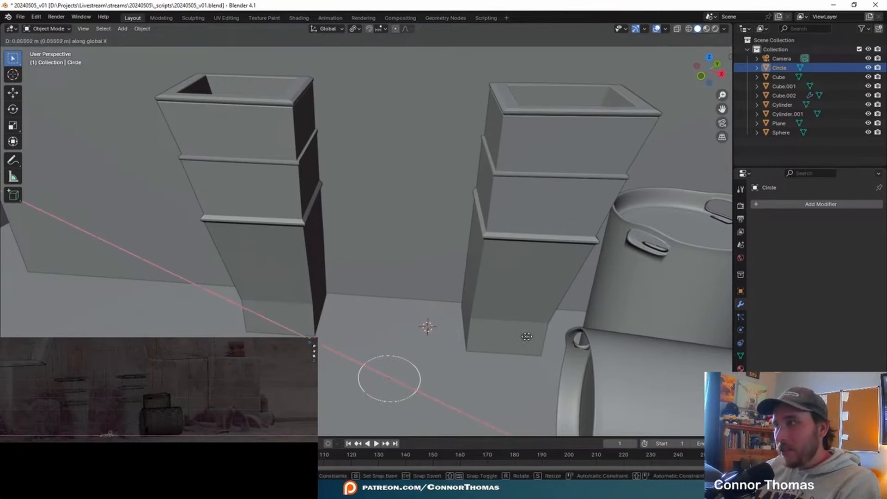
click(548, 340)
Step: Extrude the ground circle's edge loop slightly upward along Z and adjust the new loop's scale
key(KP_Decimal)
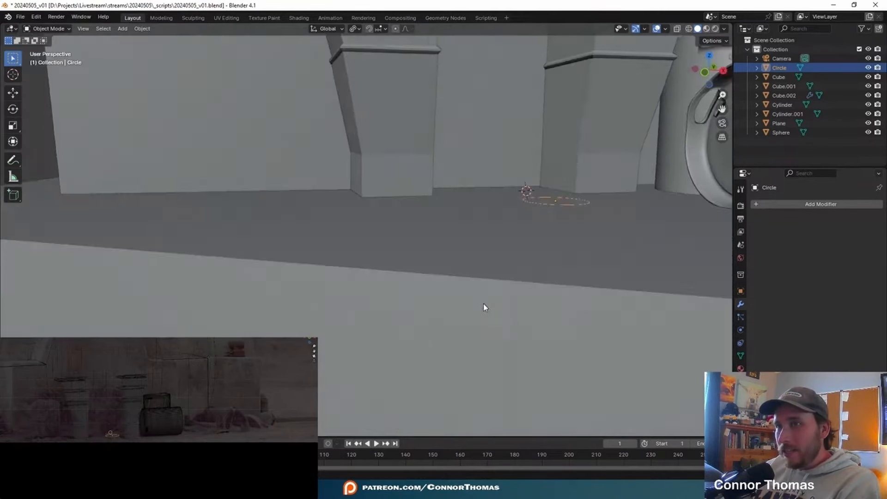
key(Tab)
middle_drag(508, 217, 509, 202)
scroll(581, 289, up, 2)
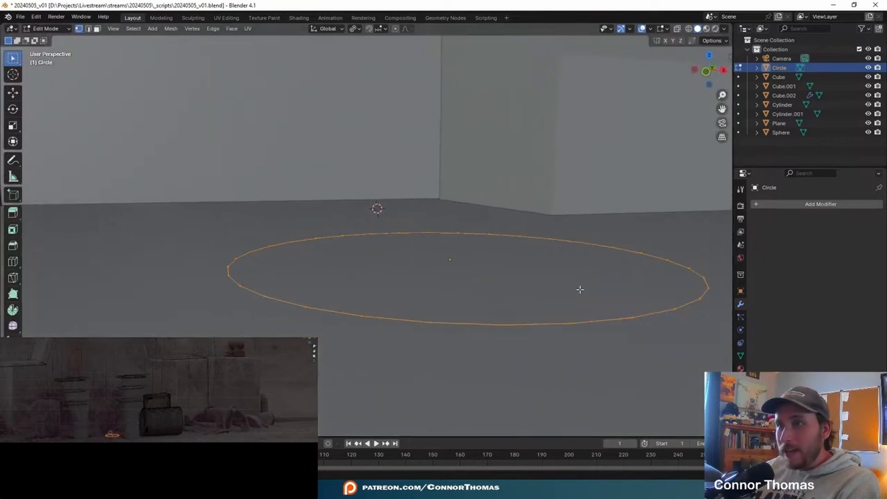
key(e)
key(z)
click(588, 290)
key(s)
click(625, 291)
middle_drag(624, 291, 586, 295)
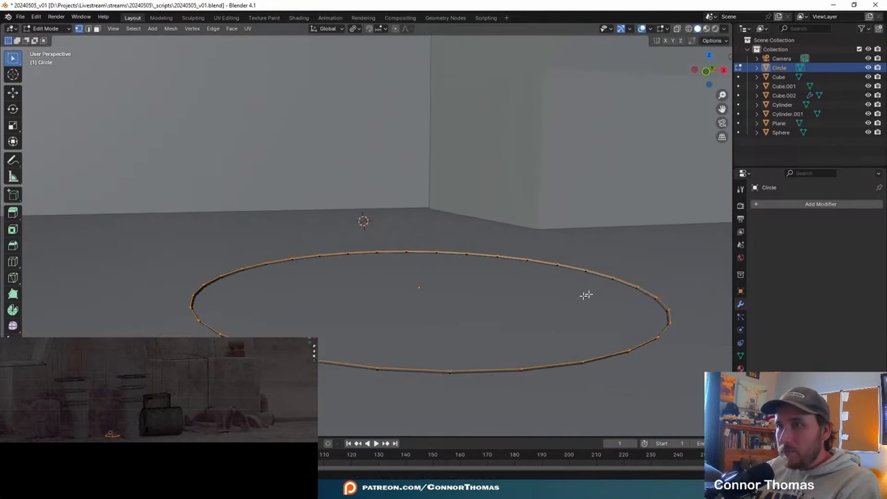
Step: Extrude further narrowing loops upward along Z to shape the circle into a low dome with a raised flat cap
key(e)
key(z)
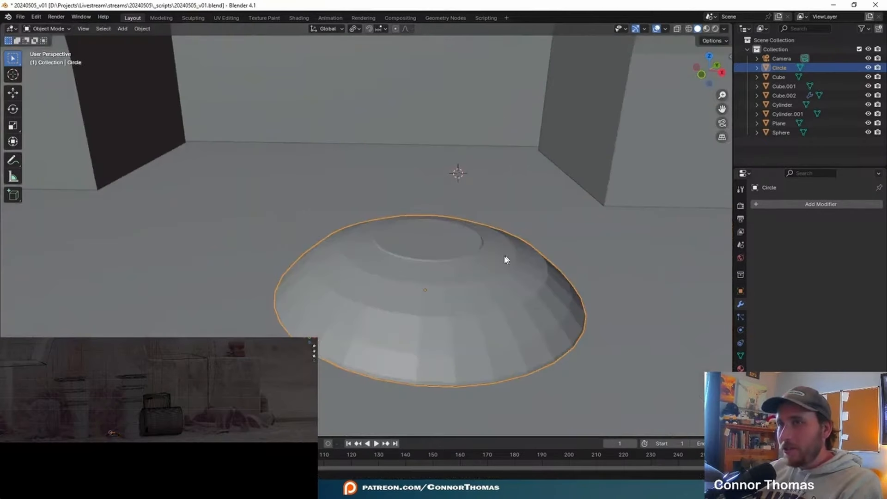
middle_drag(506, 257, 507, 278)
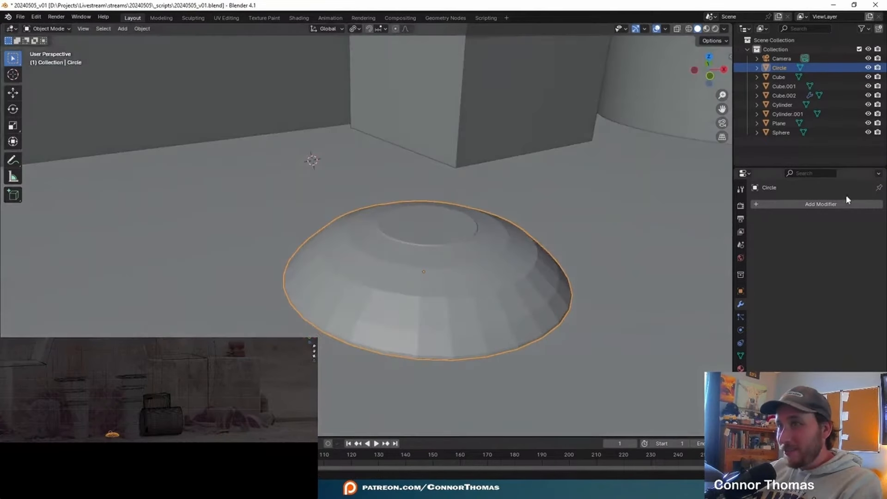
Step: Add a Subdivision Surface modifier to the small ground dome and shade it smooth
click(828, 204)
text(s)
click(734, 233)
mouse_move(487, 264)
middle_down()
mouse_move(550, 291)
mouse_move(481, 276)
middle_up()
right_click(480, 277)
click(480, 278)
Step: Add a Subdivision Surface modifier to the box beside the first pillar and set its viewport level to 2
middle_drag(524, 310, 500, 332)
scroll(403, 290, down, 10)
middle_drag(403, 289, 414, 298)
scroll(407, 277, down, 2)
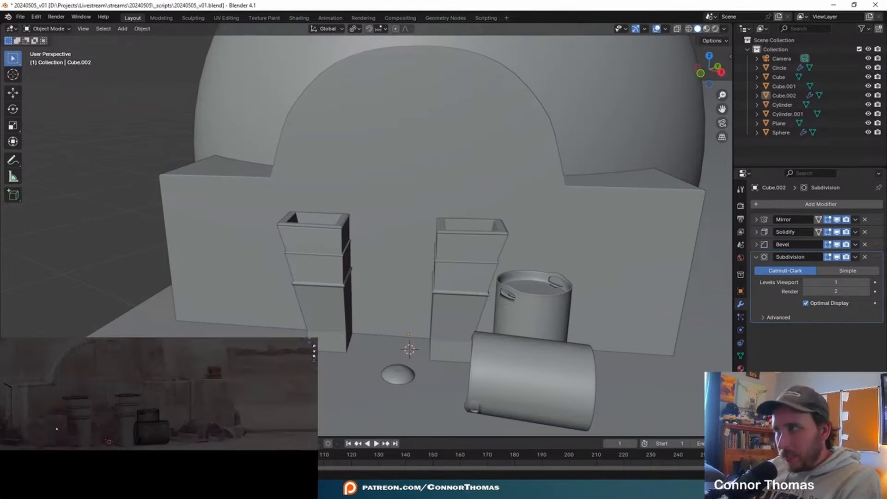
middle_drag(313, 351, 318, 354)
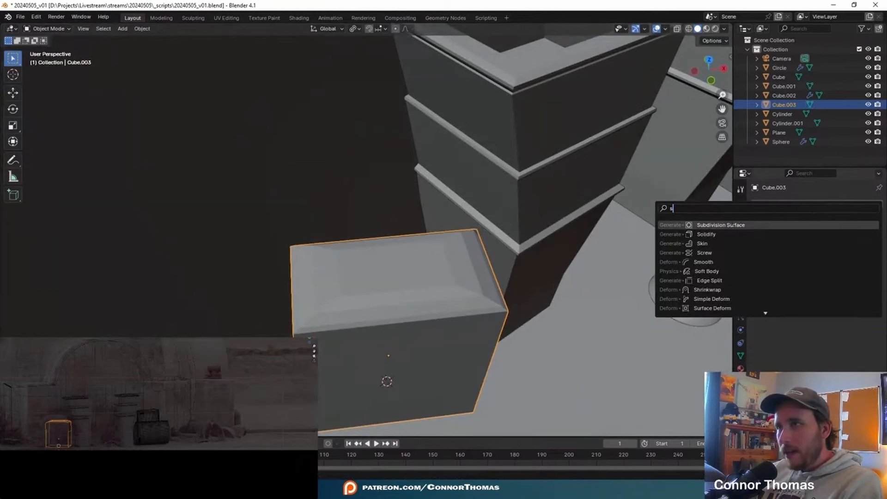
key(Return)
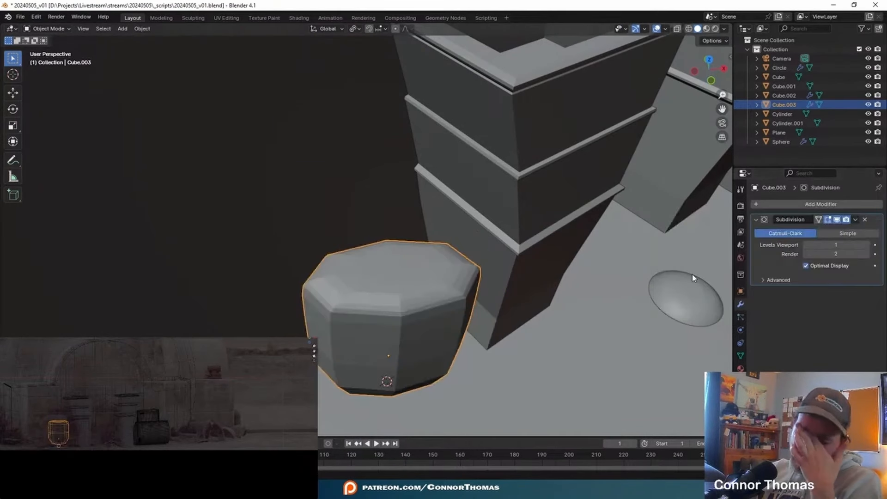
click(868, 246)
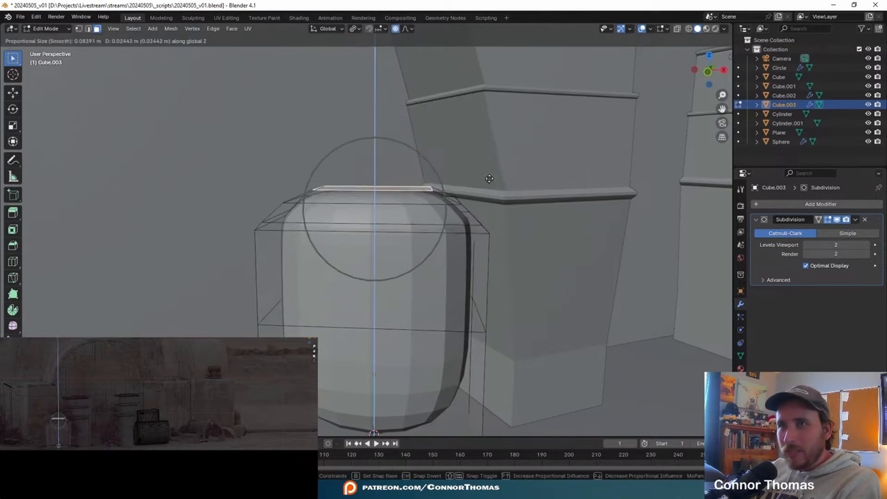
Step: Raise the rounded container's top face along Z with proportional editing and add a loop cut near its base
click(489, 175)
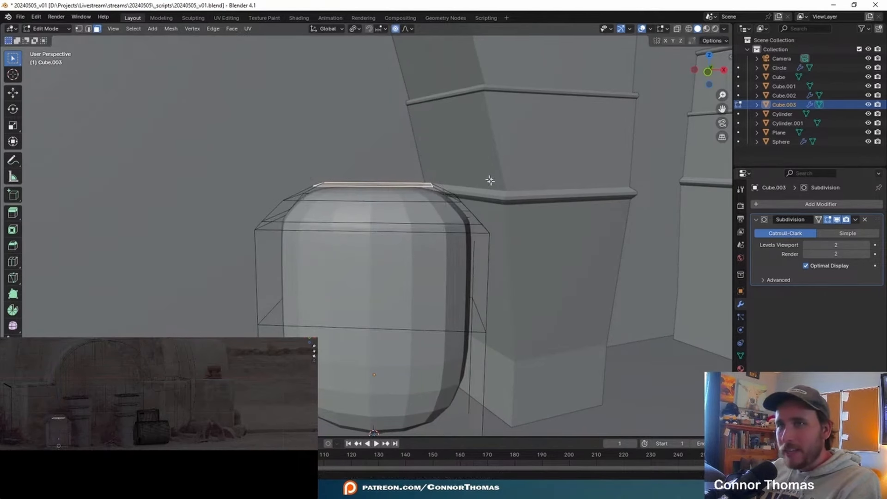
key(Tab)
shift+middle_drag(441, 309, 472, 208)
key(Tab)
key(ctrl+r)
click(518, 268)
click(503, 257)
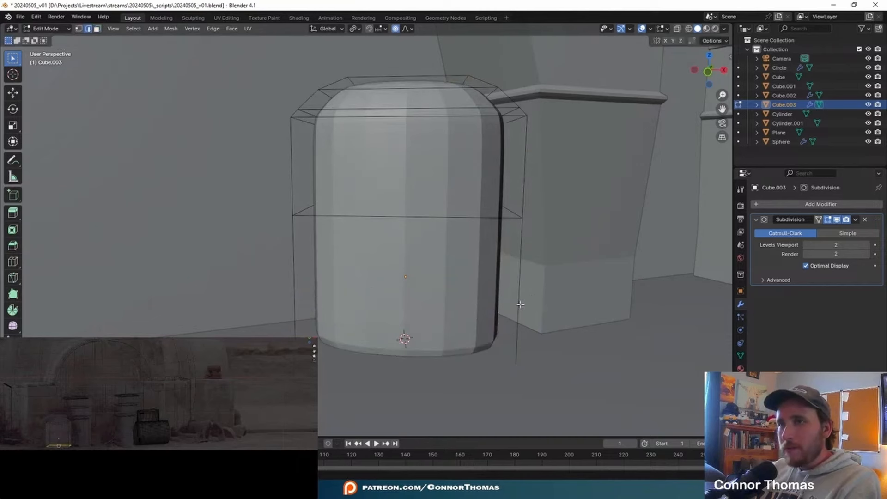
key(ctrl+r)
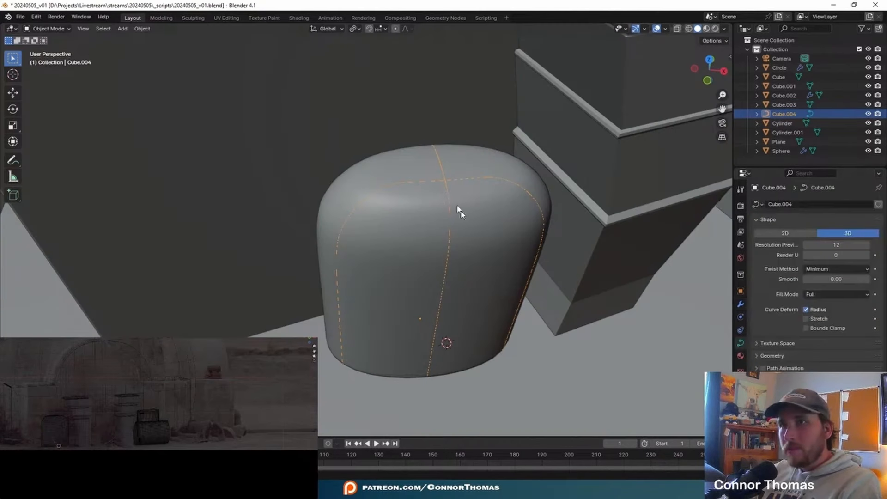
Step: Give the curves running over the rounded container a round bevel depth so they form thin raised bands
click(773, 356)
scroll(789, 364, down, 4)
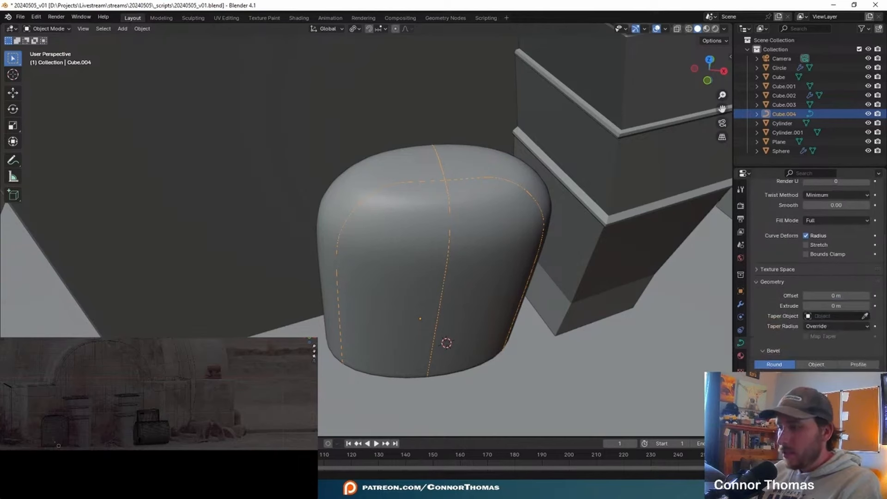
key(Return)
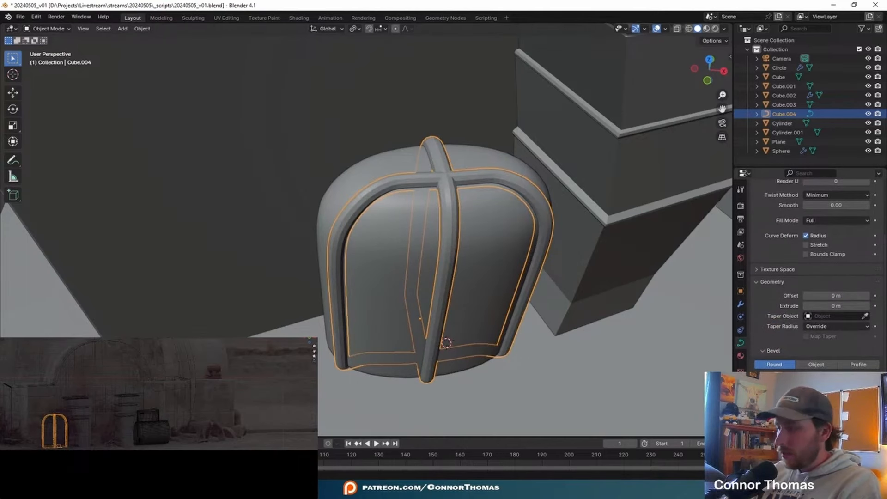
key(Return)
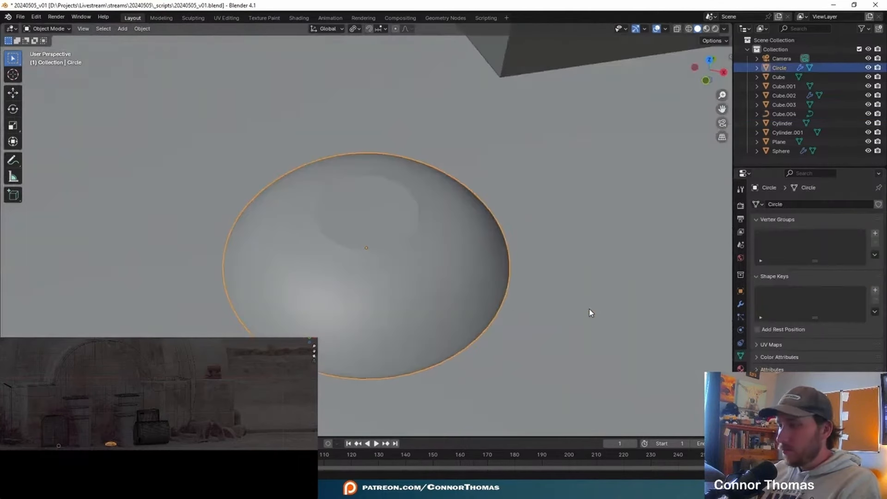
Step: Apply the Subdivision modifier on the small ground dome and open its mesh for editing
key(Tab)
key(Tab)
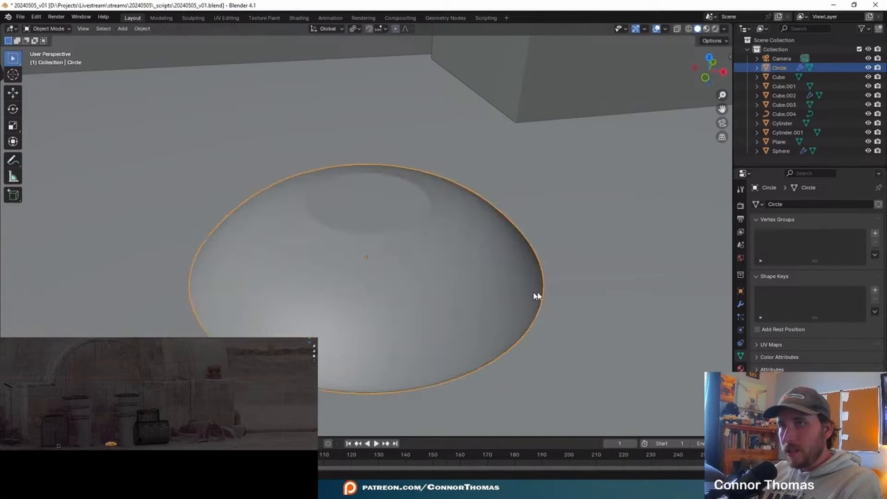
click(741, 304)
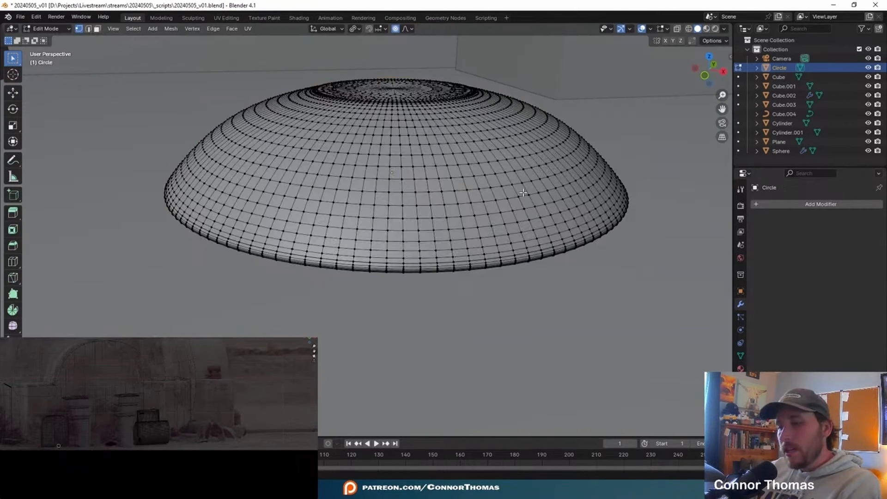
Step: Isolate the dome's cap and rim edge loops and separate them into their own object
key(a)
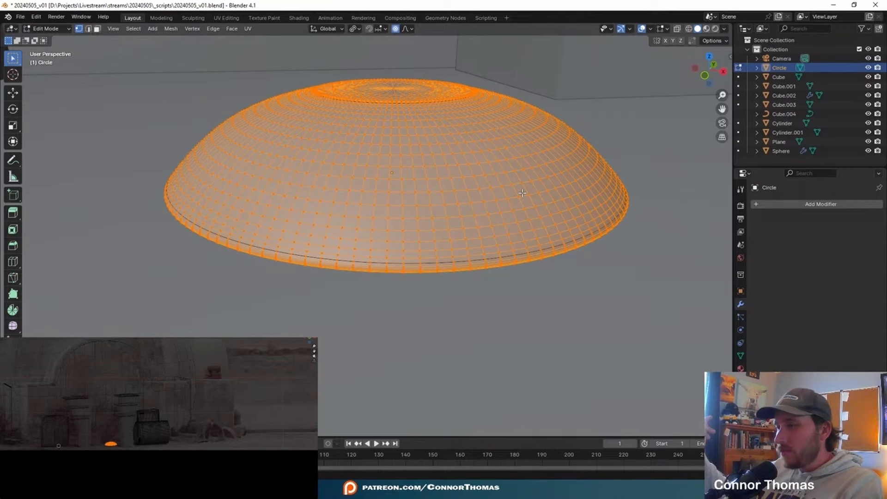
key(ctrl+z)
key(l)
key(l)
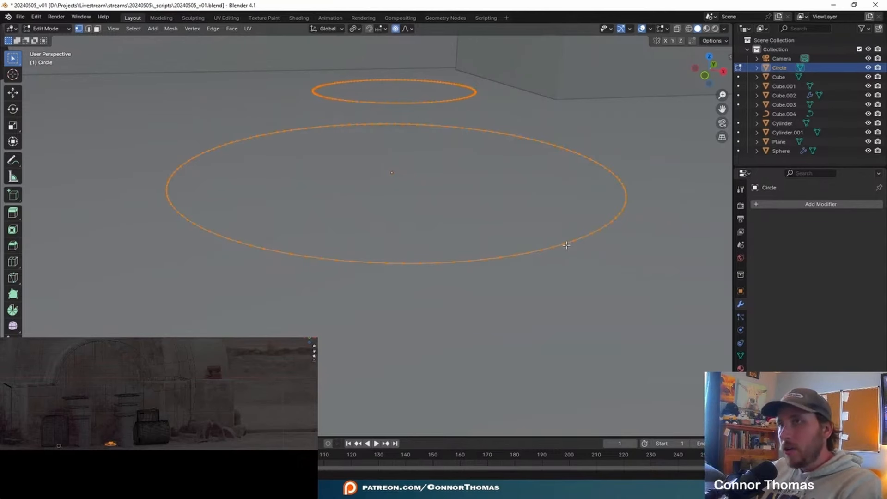
key(p)
click(492, 148)
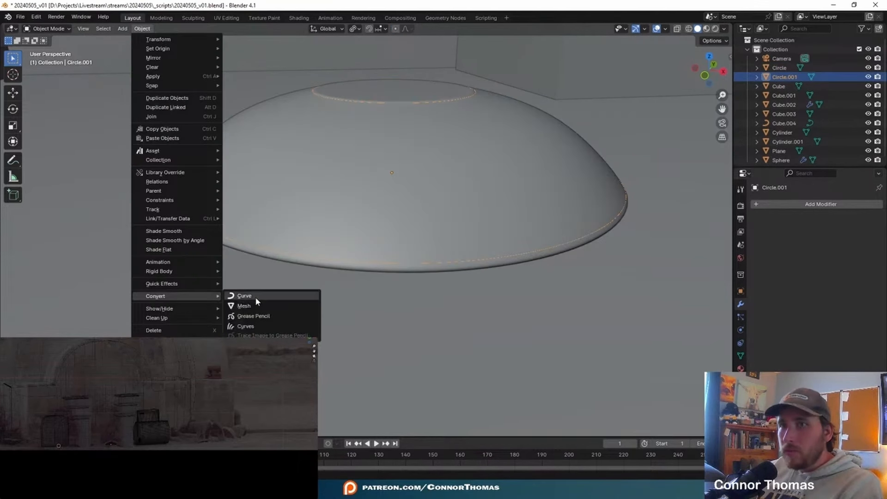
Step: Convert the separated edge loops to a curve and set a round bevel depth on it
click(256, 297)
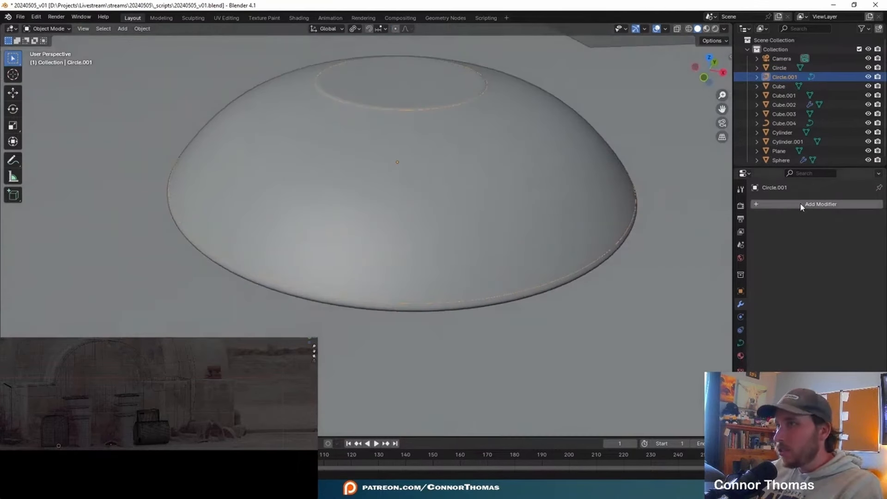
click(741, 343)
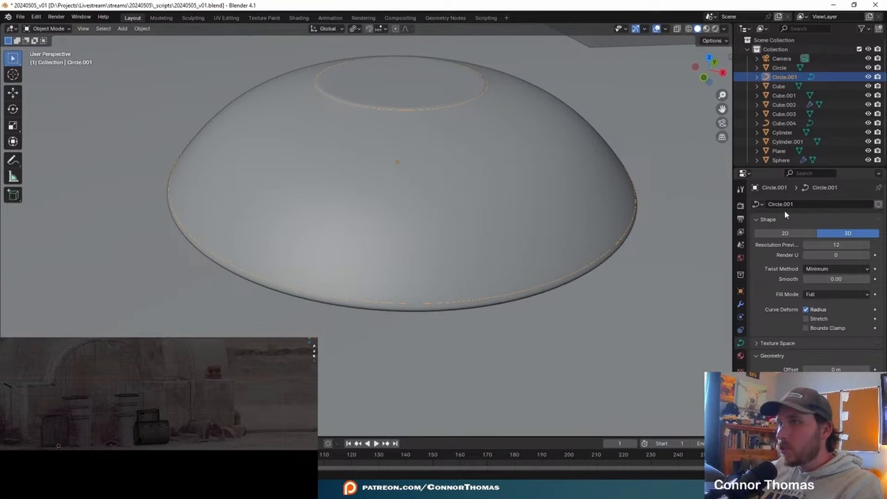
scroll(763, 339, down, 6)
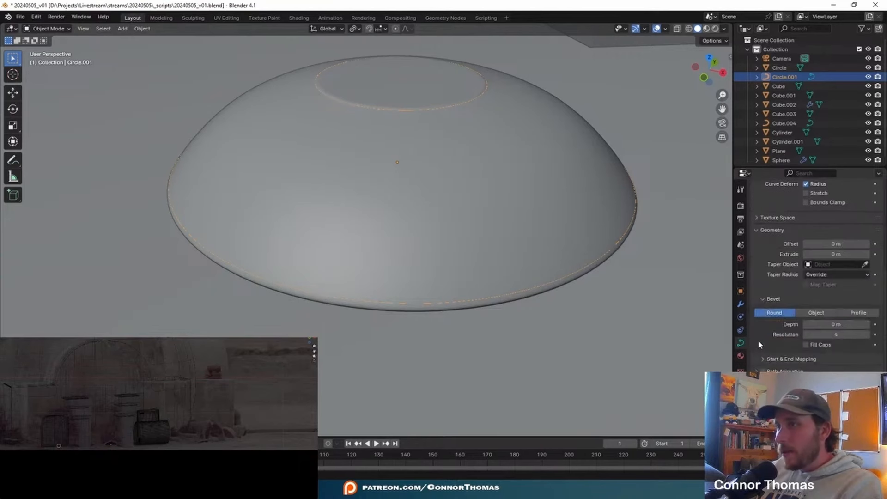
click(844, 323)
text(.0)
key(Return)
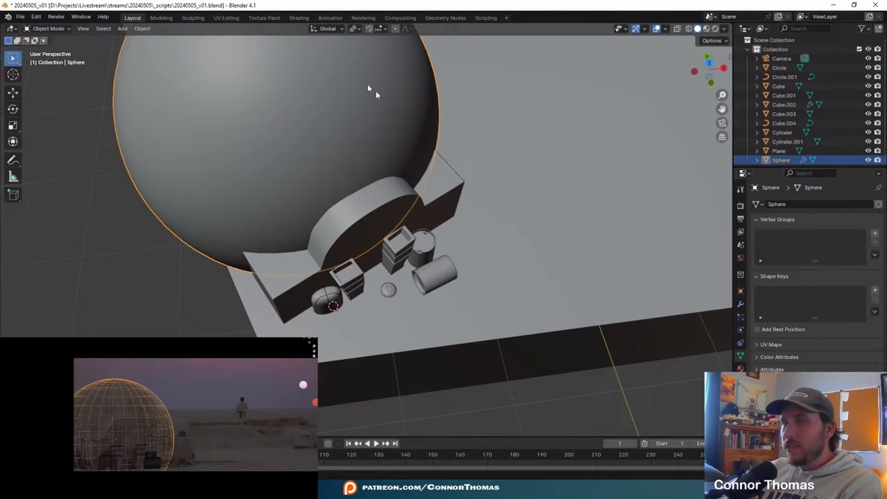
Step: Scale the large homestead sphere narrower along the X axis and save the file
middle_drag(377, 95, 618, 196)
key(s)
key(x)
click(578, 193)
middle_drag(507, 179, 479, 240)
key(ctrl+s)
Step: Duplicate the arched entrance wall, rotate the copy 90° in top view and position it against the adjacent side of the large dome
click(390, 274)
middle_drag(458, 194, 453, 251)
key(KP_7)
shift+middle_drag(486, 163, 484, 231)
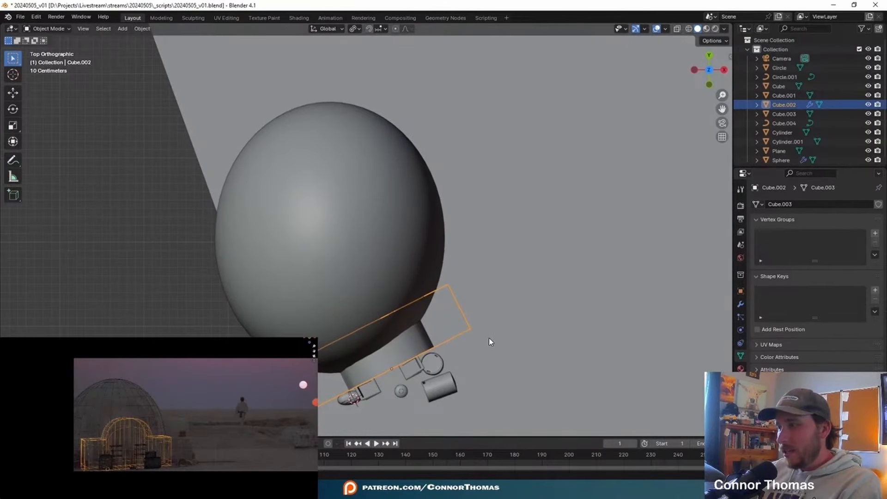
key(shift+d)
click(571, 178)
text(r90)
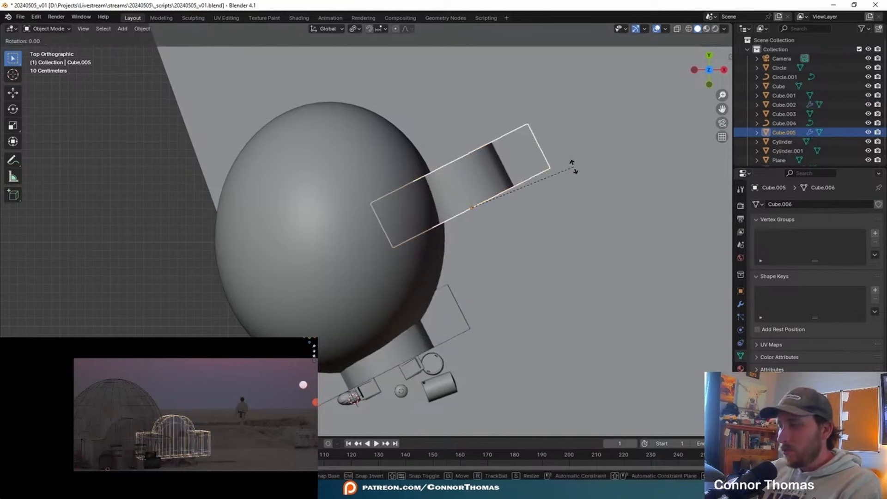
key(Return)
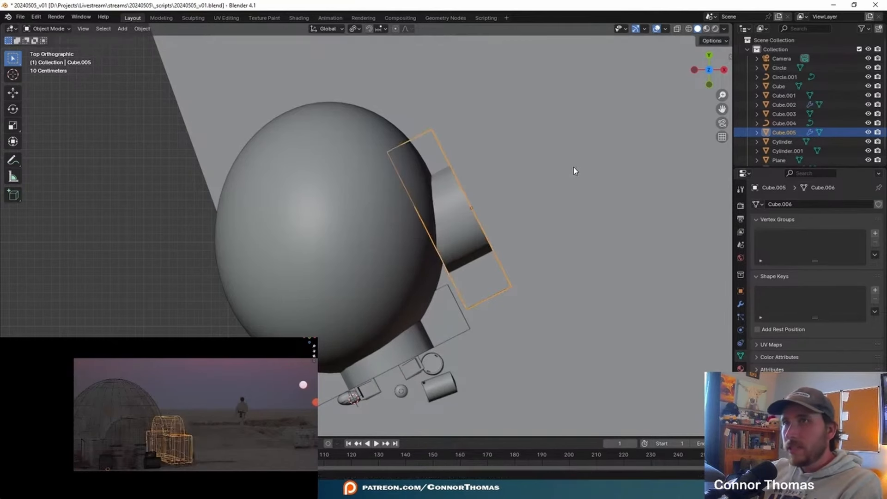
key(g)
click(520, 148)
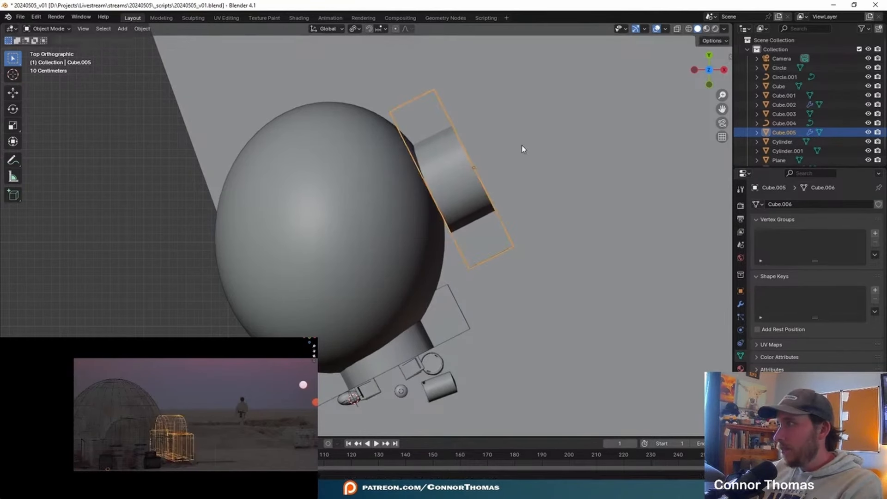
Step: Set the duplicated arched wall's Solidify thickness to 1.52 m
middle_drag(505, 175, 481, 85)
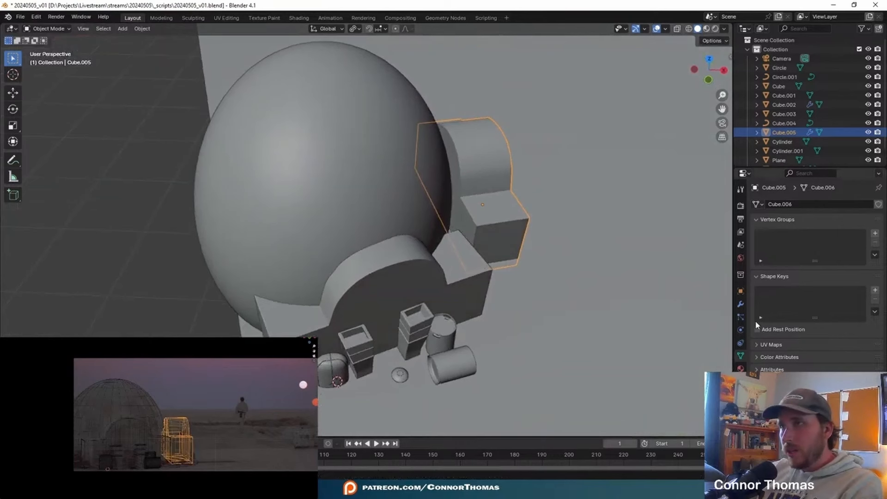
click(741, 304)
click(754, 231)
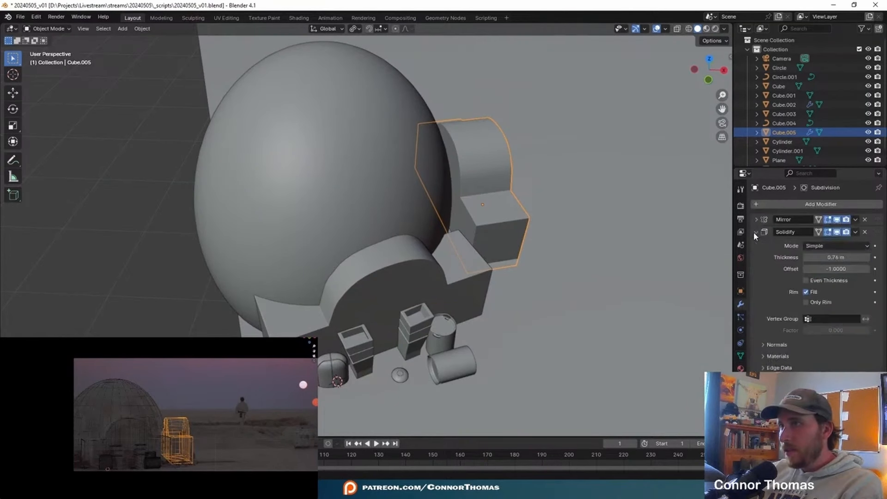
drag(839, 258, 876, 257)
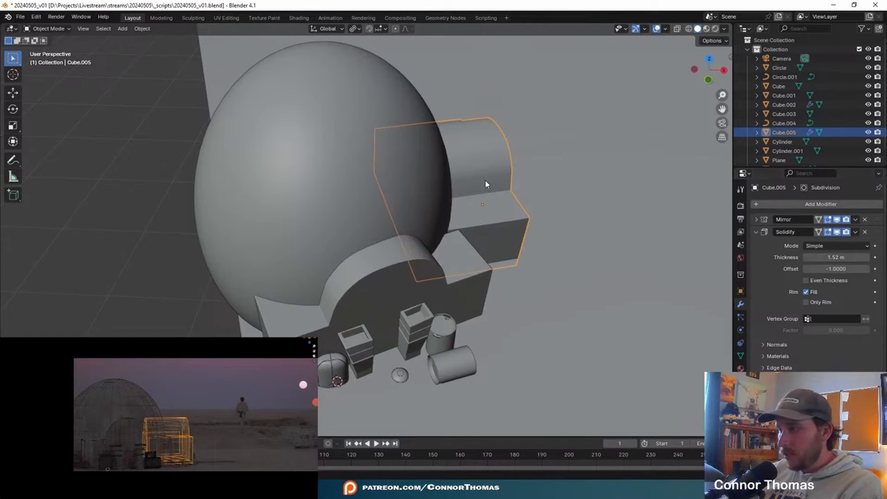
Step: Add a plane on top of the duplicated wall's lower wing and scale it down to a small square
middle_drag(485, 184, 436, 255)
key(shift+a)
click(518, 269)
key(s)
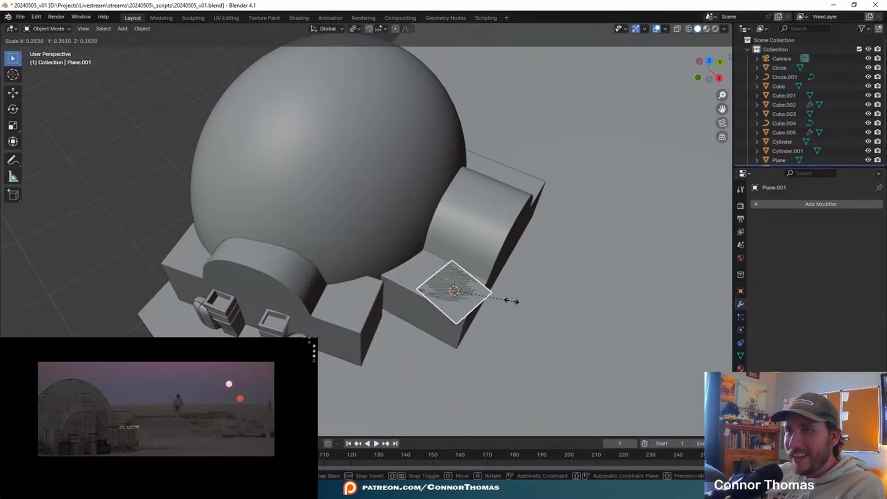
click(471, 294)
key(KP_Decimal)
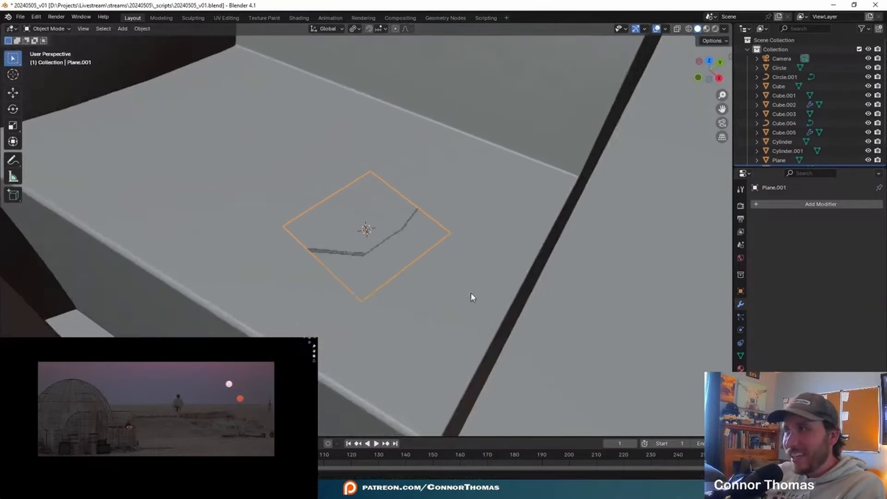
Step: Extrude the small plane slightly upward into a thin slab and turn off proportional editing
key(Tab)
middle_drag(467, 165, 521, 144)
middle_drag(521, 146, 583, 208)
key(e)
click(601, 222)
key(s)
right_click(632, 236)
click(395, 28)
Step: Extrude the top face of the small rooftop slab upward along Z to form a thicker base block
middle_drag(568, 217, 590, 180)
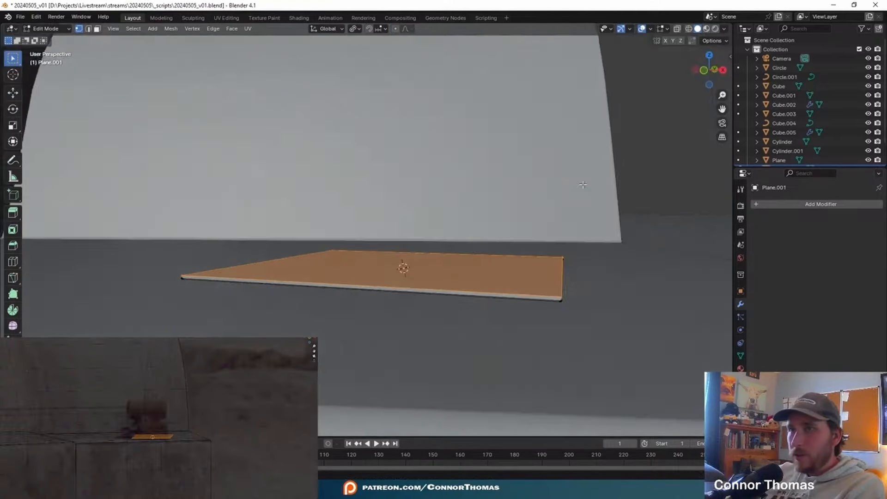
key(e)
key(z)
key(z)
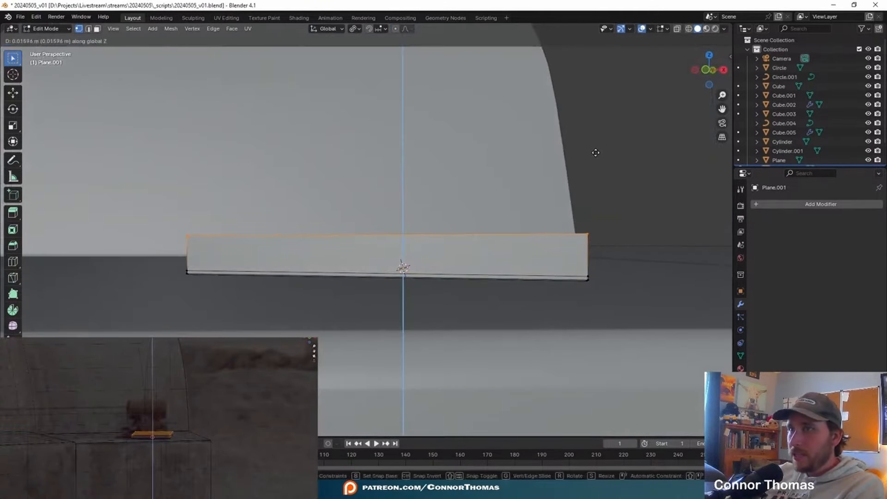
click(599, 104)
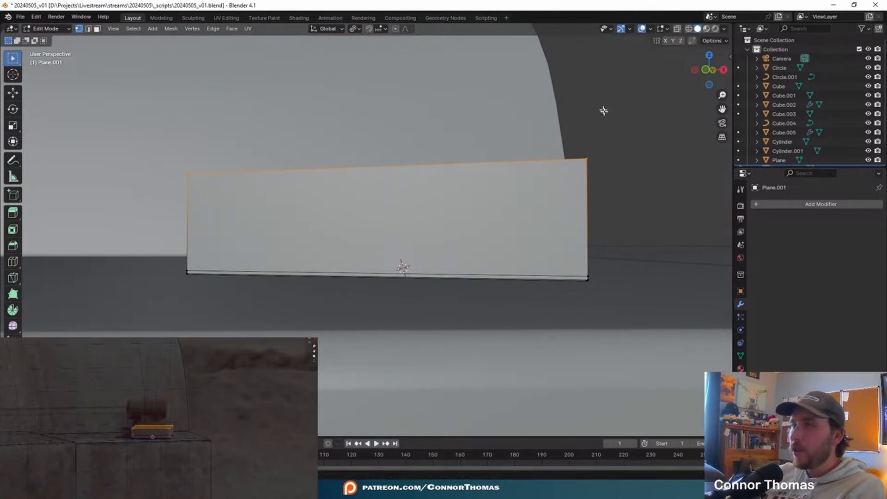
middle_drag(604, 110, 516, 140)
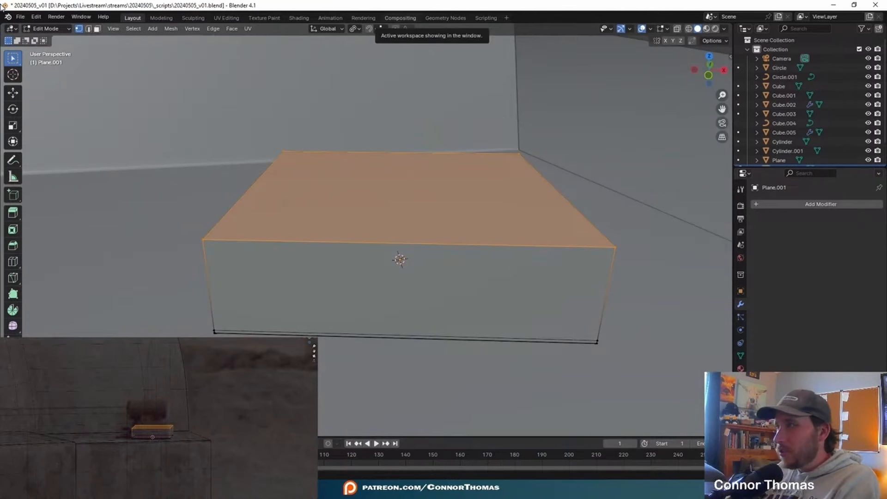
Step: Extrude the base block's top face again to begin the section above it
middle_drag(472, 273, 535, 263)
scroll(534, 262, up, 2)
key(e)
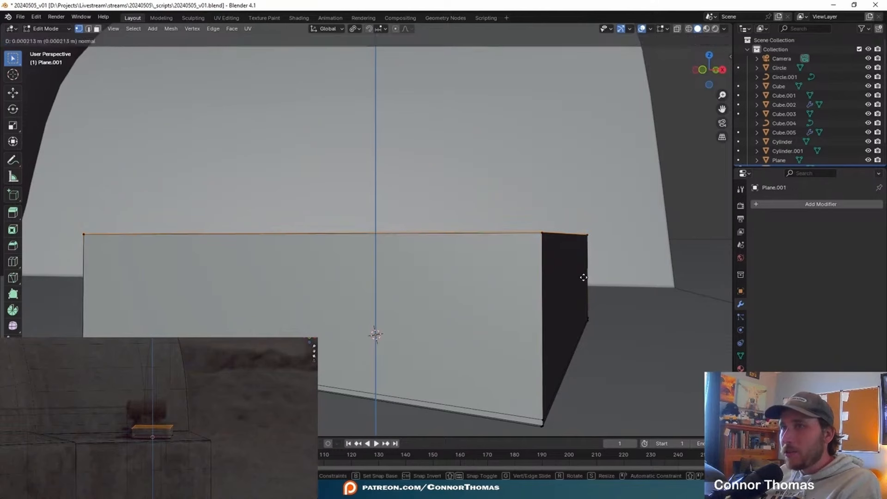
click(585, 276)
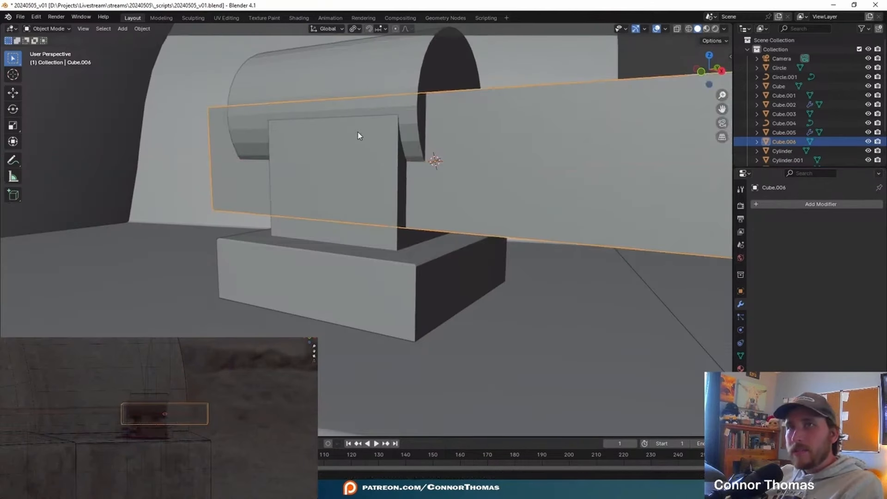
Step: Scale the rooftop cylinder up slightly above its pedestal
middle_drag(359, 135, 462, 156)
click(462, 156)
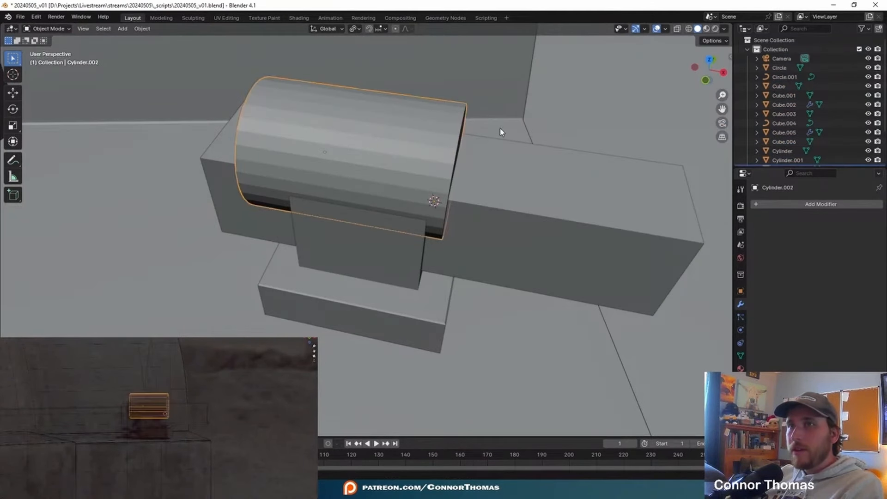
key(s)
click(510, 125)
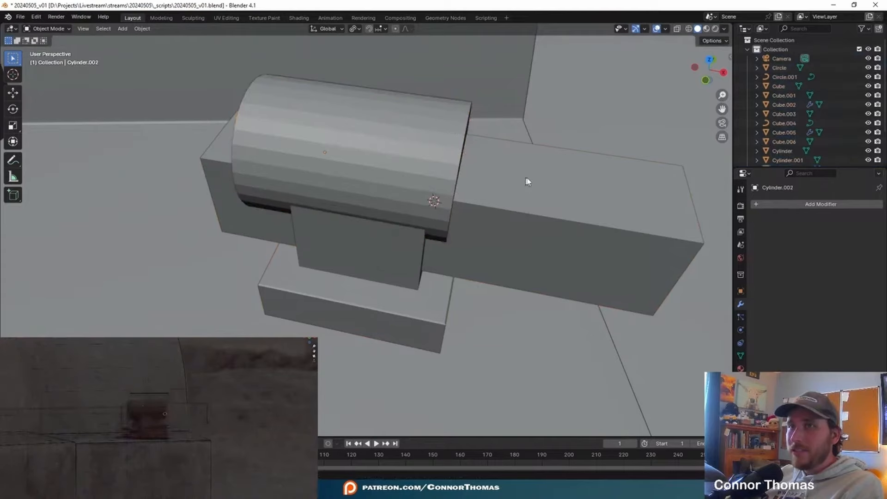
Step: Cut the long box out of the rooftop cylinder with a Boolean Difference using Cube.006 and the Fast solver, and apply it
click(595, 209)
middle_drag(595, 209, 422, 115)
click(422, 115)
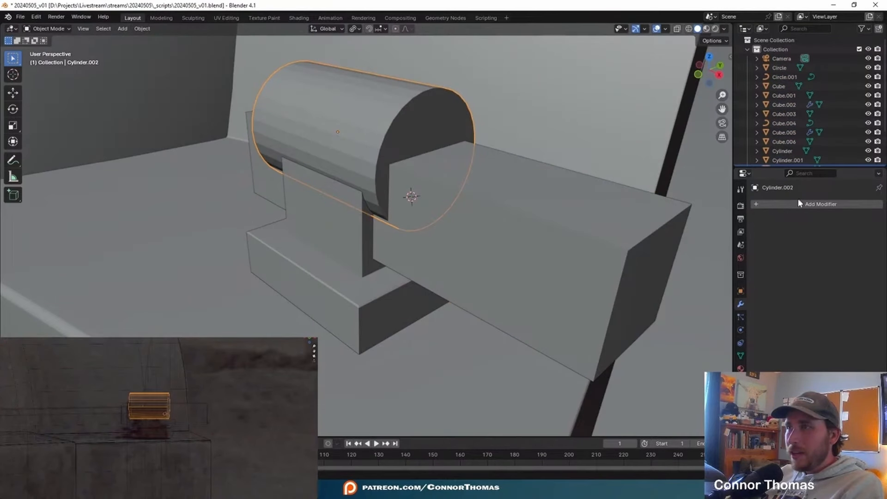
click(796, 205)
text(b)
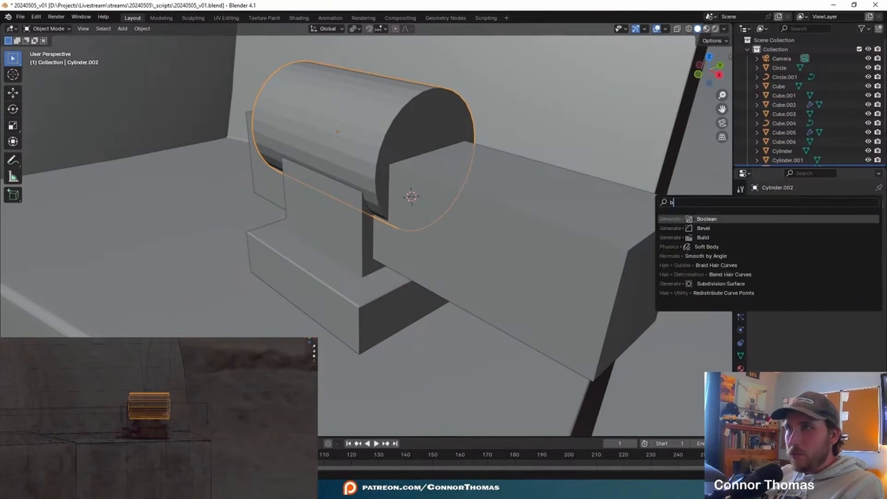
click(801, 219)
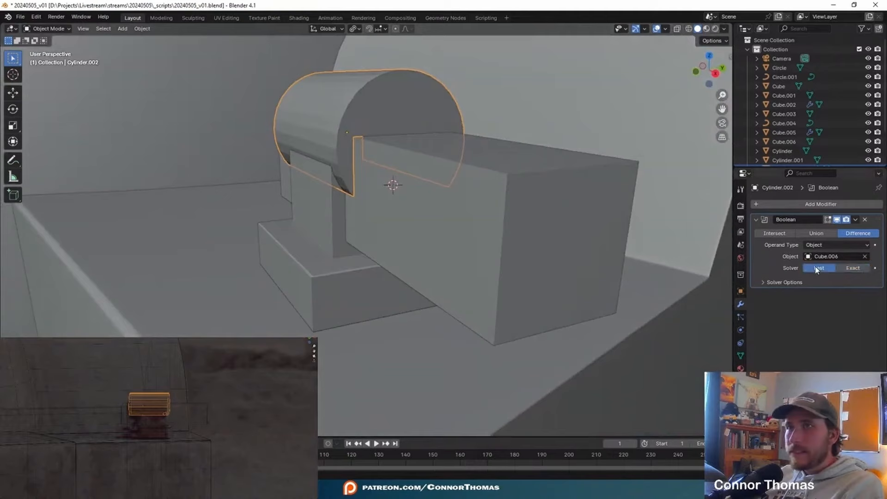
key(ctrl+a)
Step: Delete the long box that served as the cylinder's Boolean cutter and clear the selection
click(451, 218)
key(Delete)
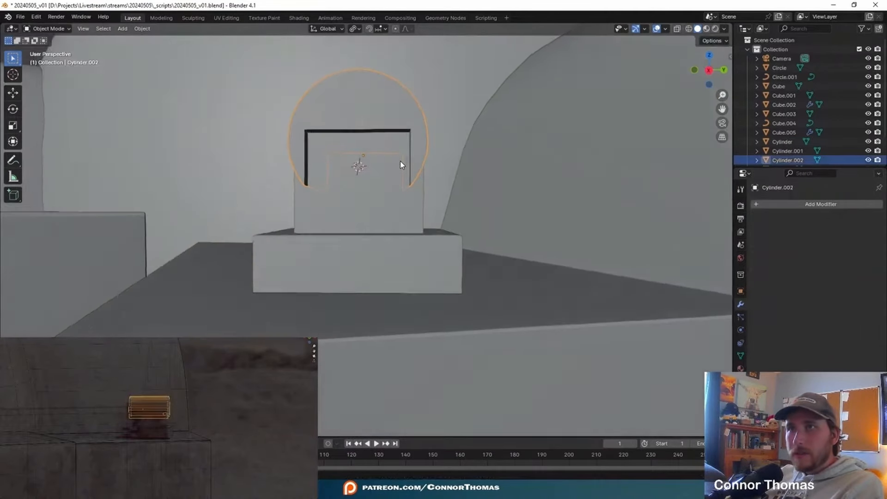
key(alt+a)
Step: Rotate the whole rooftop cylinder prop in top view to line it up with the wall's lower wing
middle_drag(351, 147, 521, 173)
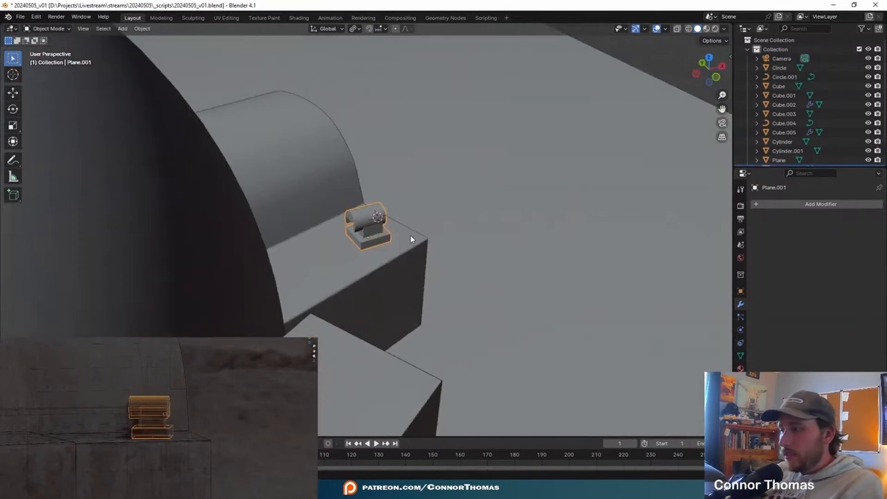
key(KP_7)
key(r)
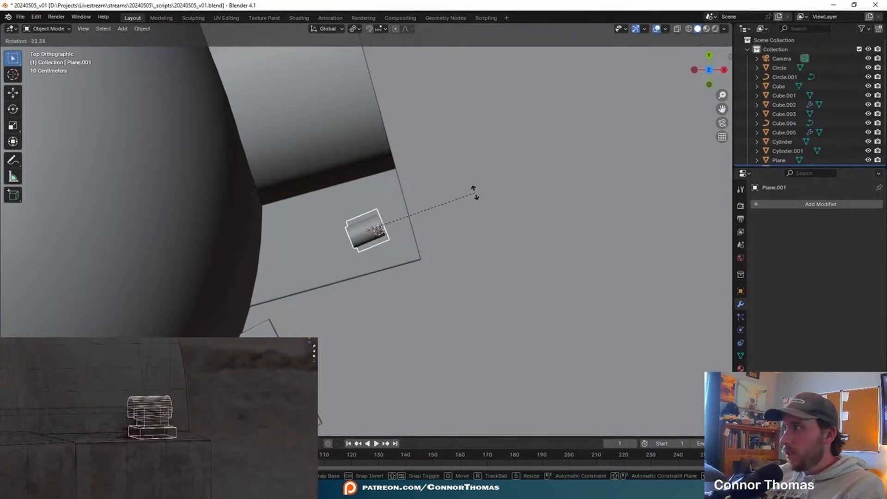
click(476, 204)
Step: Flatten the new cube beside the front wall's outer end by scaling it down along Z
middle_drag(557, 293, 413, 187)
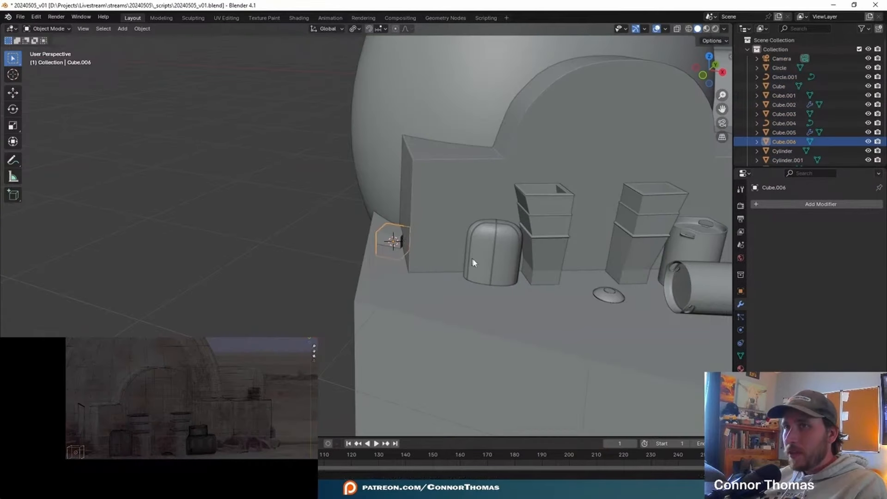
key(s)
key(z)
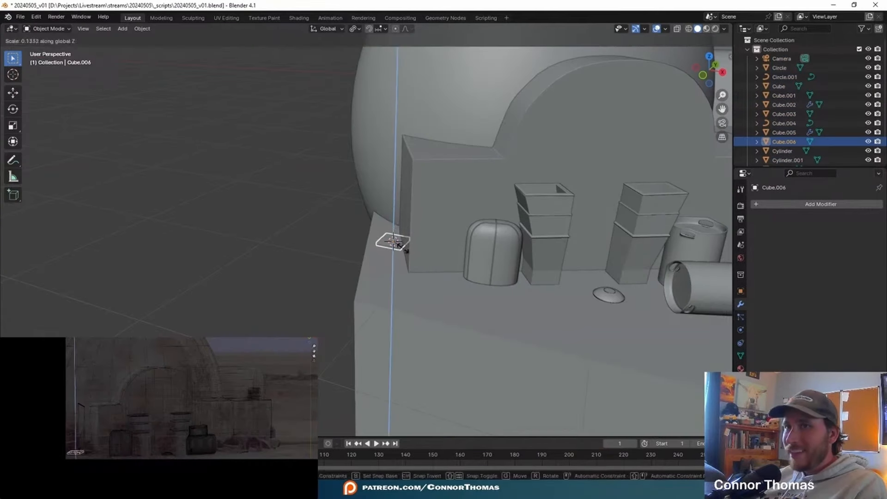
click(421, 250)
key(KP_Decimal)
middle_drag(420, 249, 442, 211)
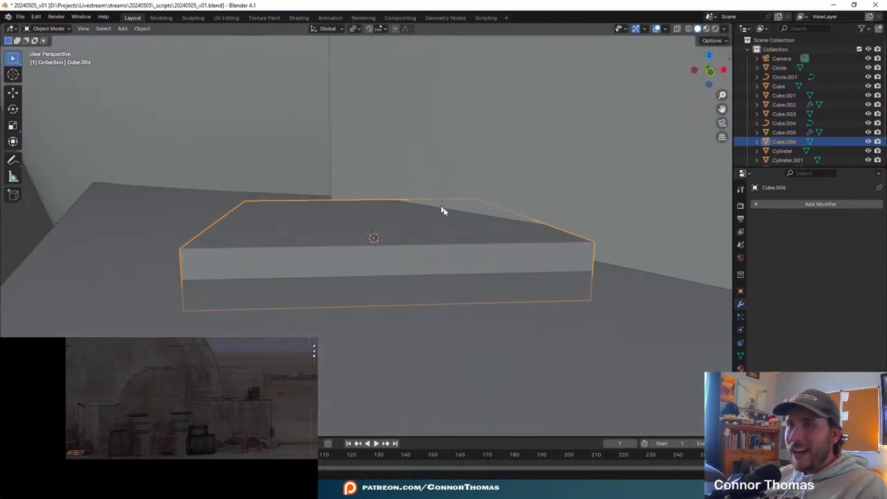
Step: Raise the flattened box along Z so that it rests on the ground surface
key(g)
key(z)
click(451, 189)
shift+middle_drag(450, 188, 453, 259)
scroll(453, 260, down, 7)
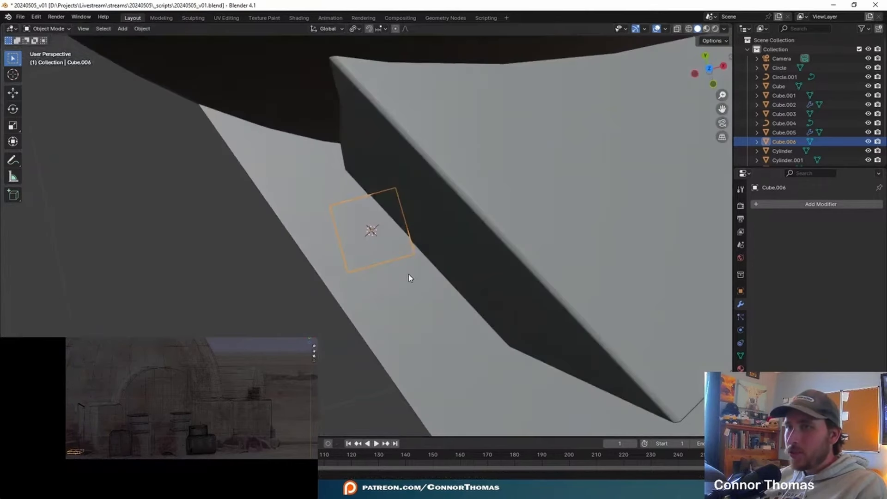
Step: Move the flattened box in top view toward the outer corner of the front arched wall
key(KP_7)
key(g)
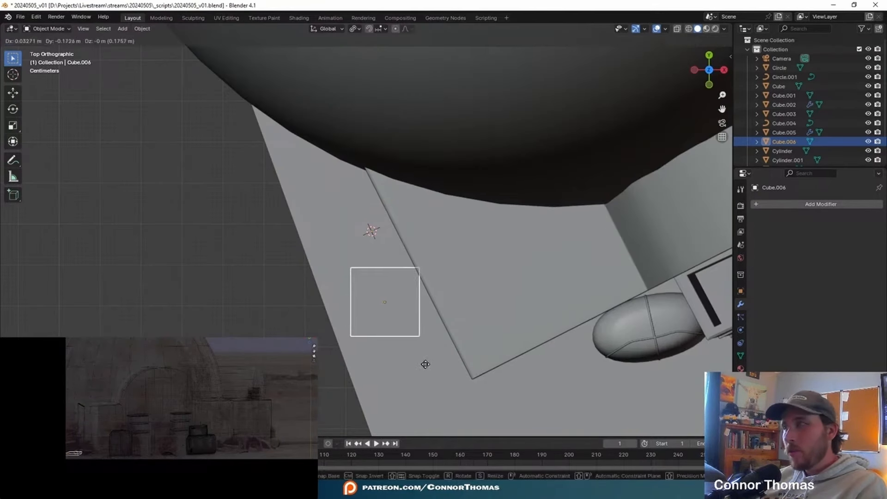
click(486, 378)
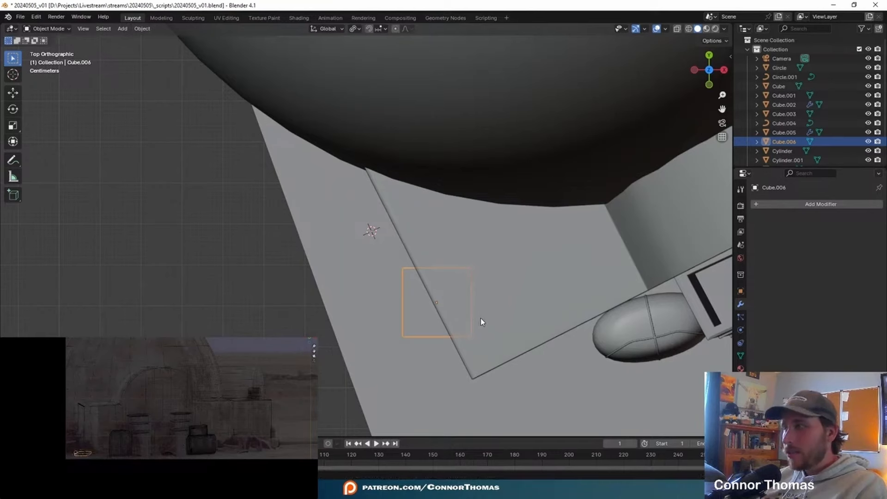
middle_drag(519, 353, 468, 211)
Step: Move the outer end edges of the front arched wall inward along local X to shorten its lower wing
click(463, 205)
key(Tab)
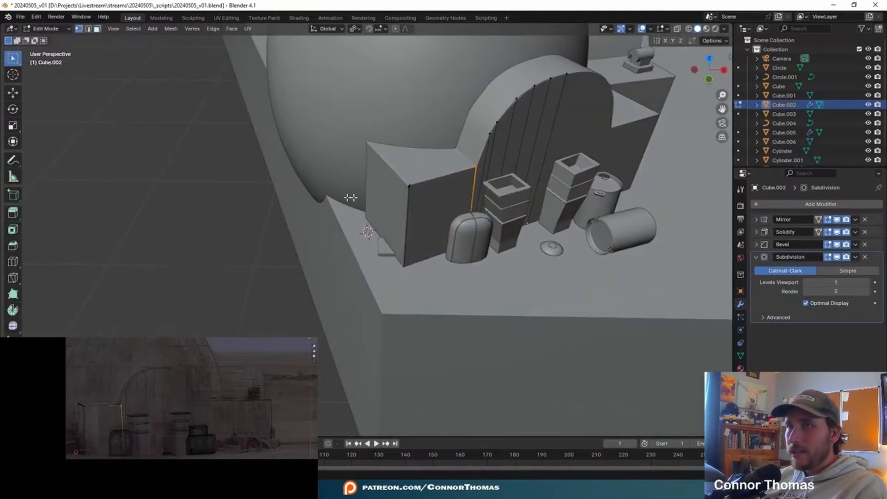
alt+click(409, 193)
key(KP_7)
key(shift+z)
key(g)
key(x)
key(x)
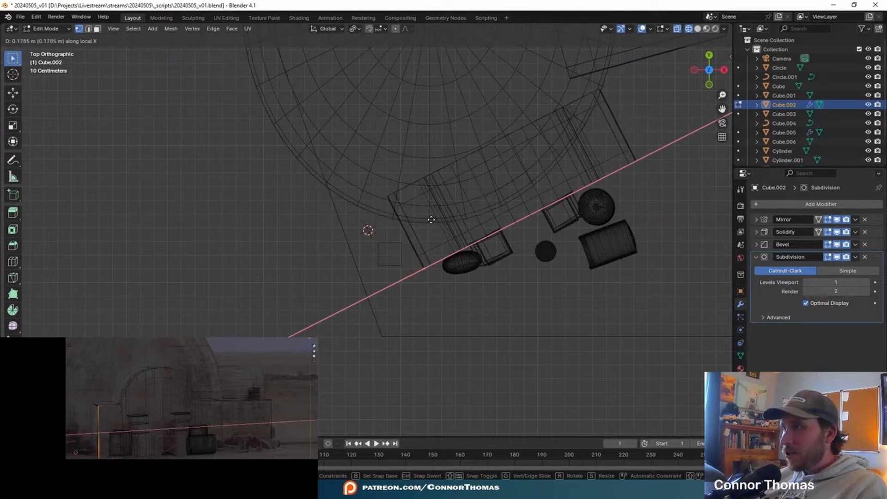
click(437, 223)
middle_drag(673, 243, 529, 257)
key(z)
key(shift+z)
Step: Duplicate the cutter cube's mesh in Edit Mode and offset the copy about -0.2 m along local Y
middle_drag(674, 276, 422, 225)
key(Tab)
key(a)
key(a)
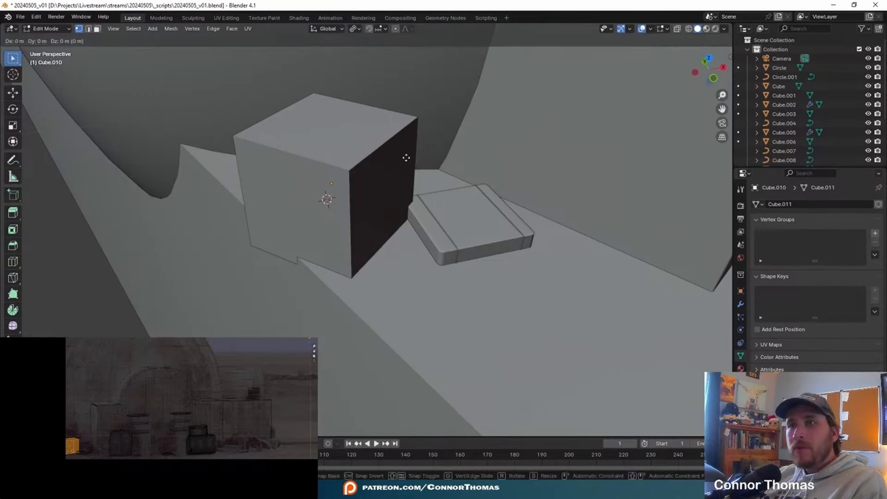
key(a)
key(shift+d)
key(y)
key(y)
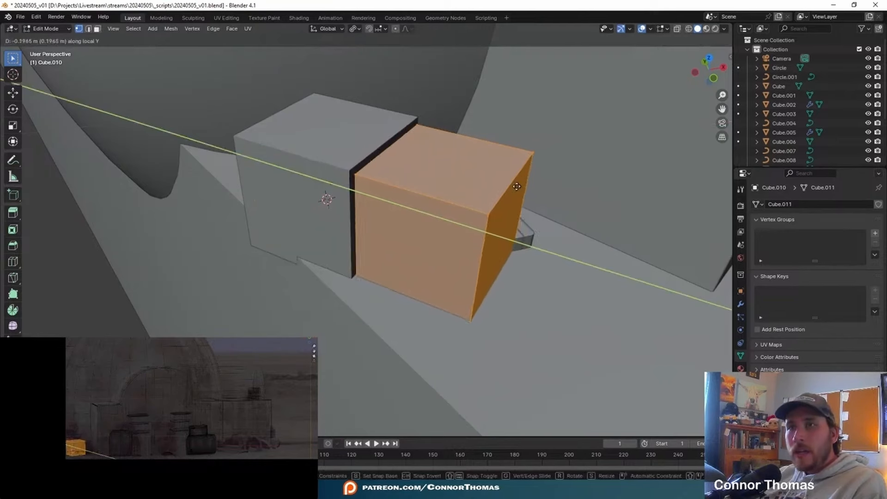
click(514, 188)
Step: Duplicate the original inner cube of the cutter mesh and offset the copy about -0.19 m along local X
key(shift+z)
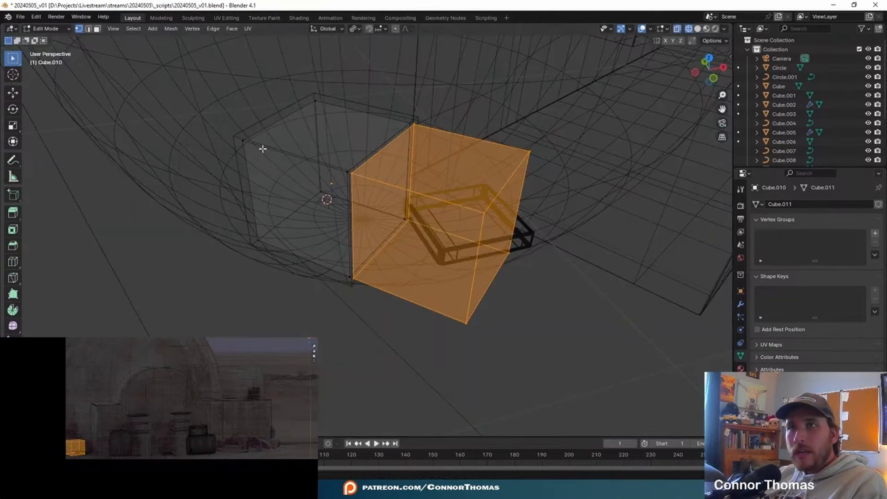
key(a)
key(a)
key(l)
middle_drag(371, 131, 380, 158)
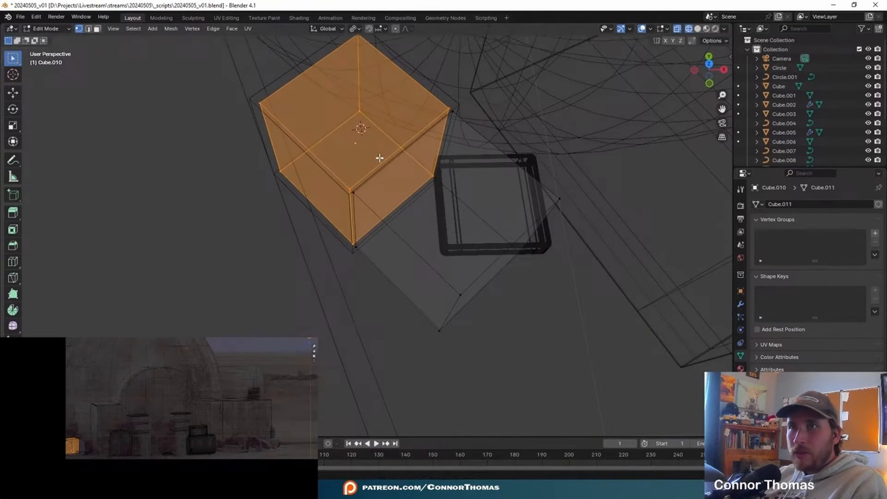
key(g)
key(x)
key(x)
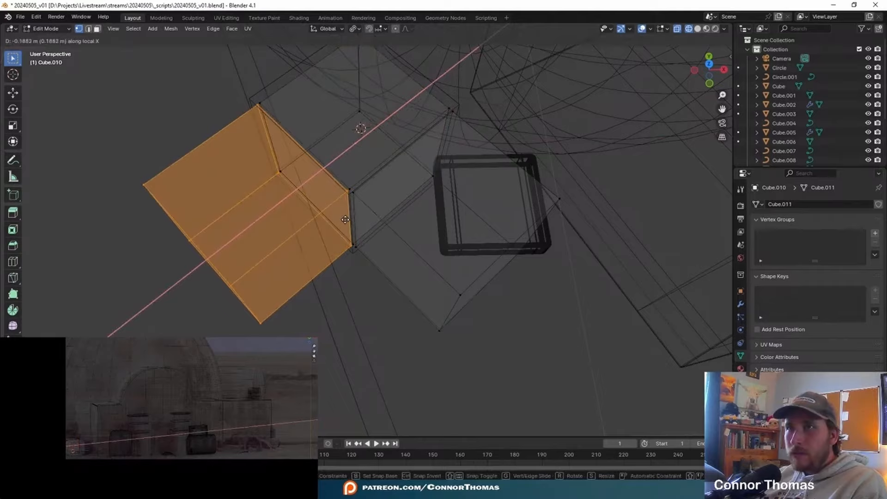
click(345, 218)
Step: Delete the original middle cube from the cutter mesh, keeping only the two offset copies
middle_drag(410, 220, 426, 157)
key(Tab)
key(Tab)
key(a)
key(alt+a)
key(l)
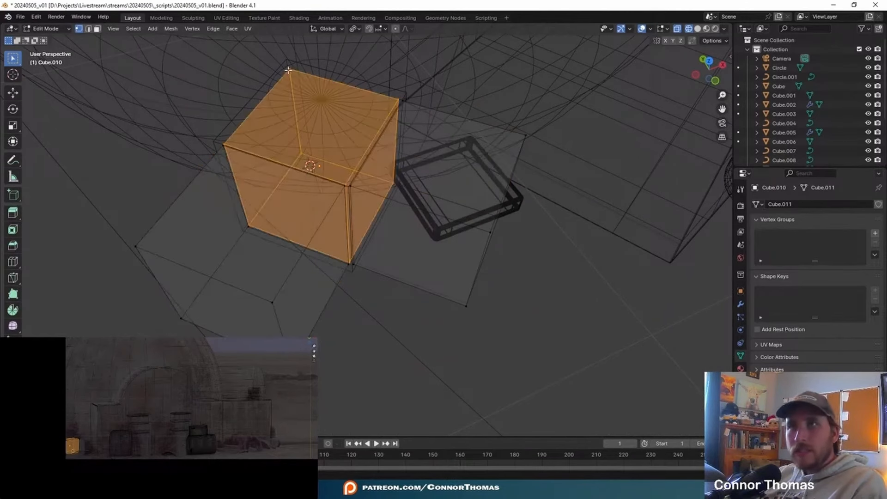
key(x)
click(289, 70)
Step: Add a Boolean Difference modifier to the crate cube with Cube.010 as object and the Exact solver, and apply it
middle_drag(288, 70, 258, 72)
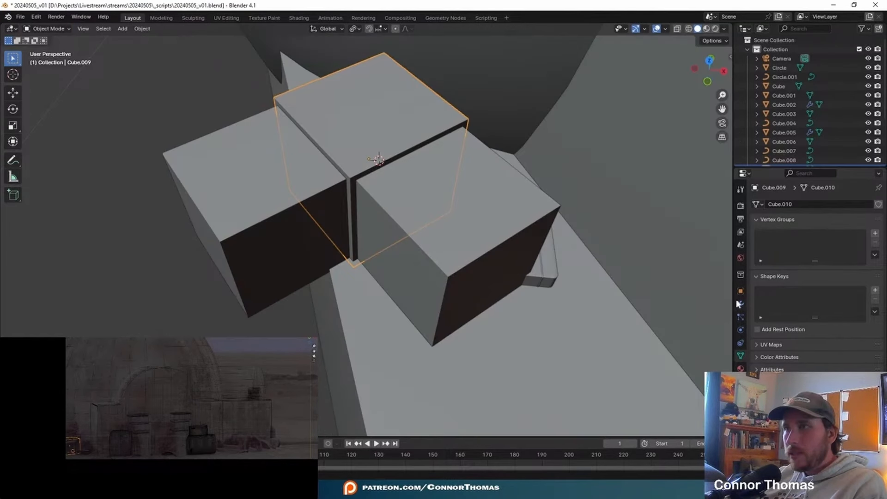
click(740, 304)
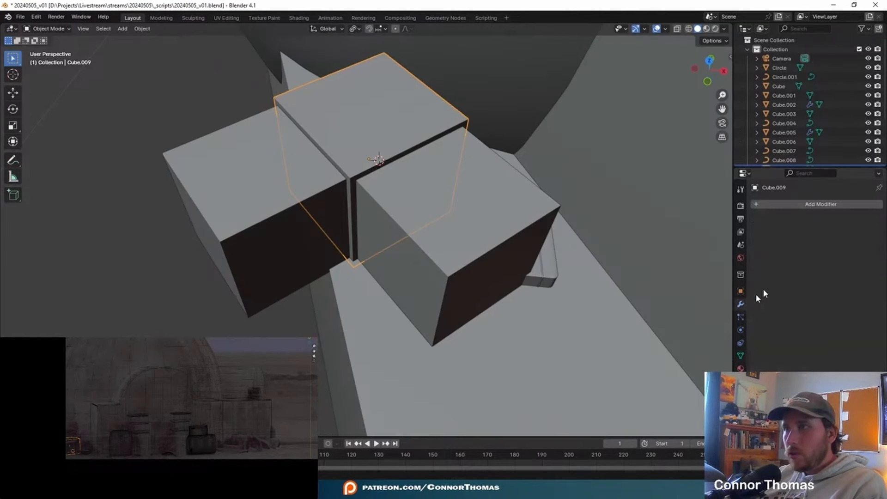
click(814, 207)
text(b)
click(730, 234)
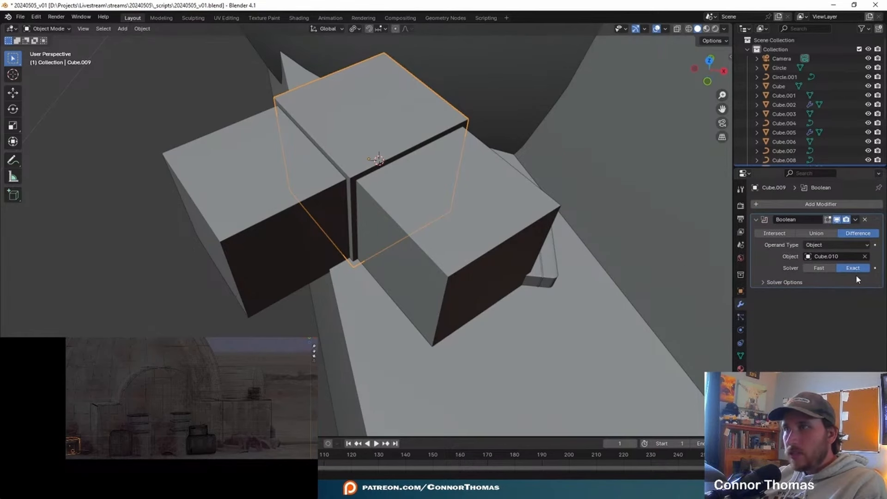
key(ctrl+a)
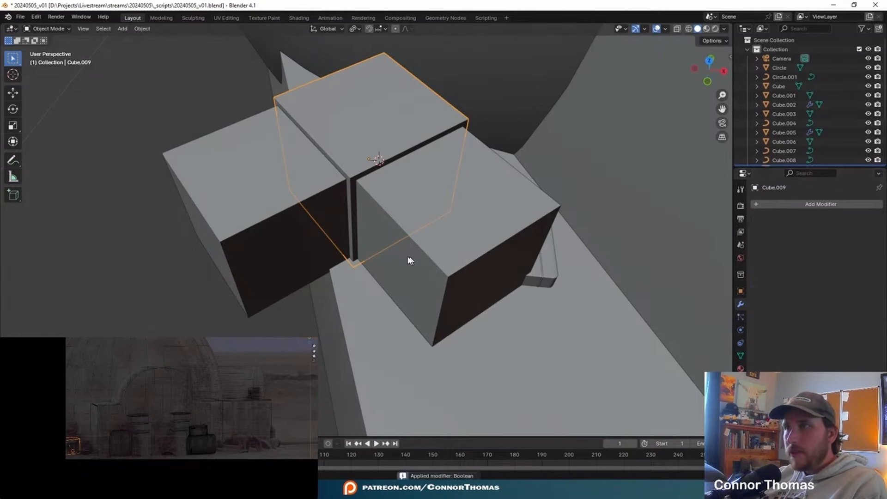
Step: Delete the two-box cutter object in front of the crate's recessed sides
click(422, 205)
key(x)
click(422, 207)
middle_drag(435, 207, 454, 188)
scroll(454, 187, up, 1)
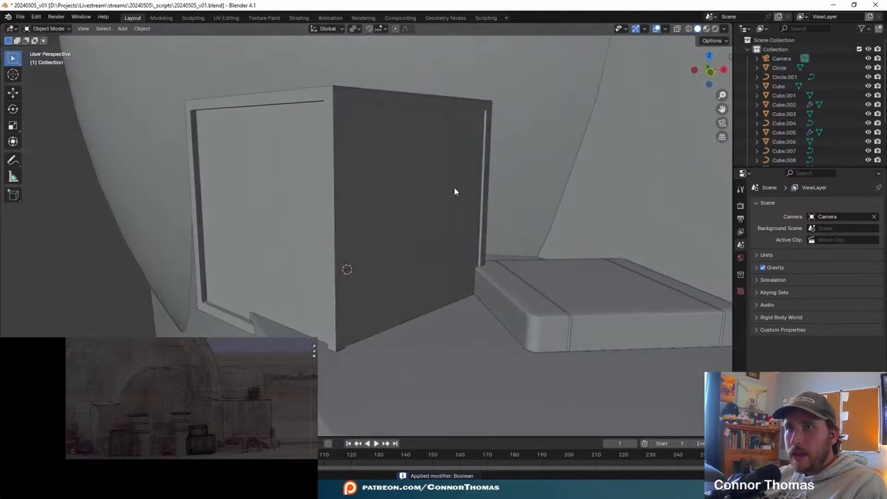
Step: Raise the crate about 0.015 m along Z so that its lower frame clears the ground
click(354, 200)
key(g)
key(z)
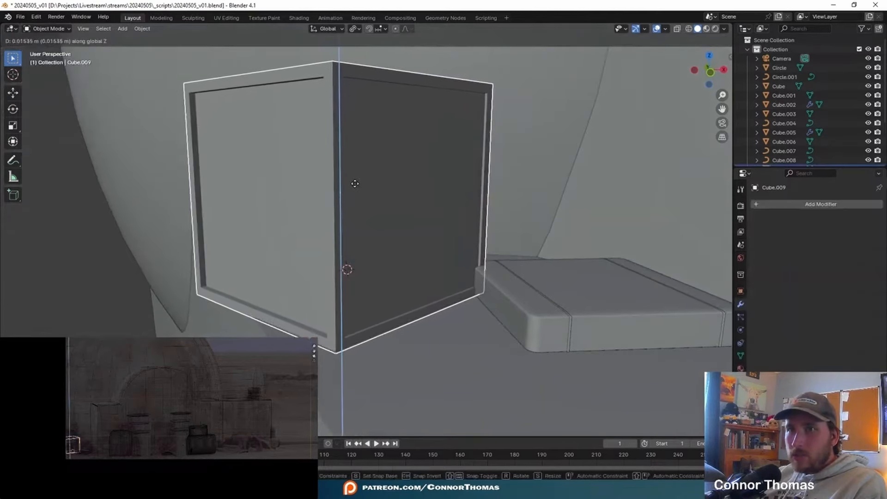
click(354, 184)
key(alt+a)
middle_drag(417, 124, 405, 163)
scroll(405, 163, down, 2)
middle_drag(463, 164, 442, 149)
click(442, 149)
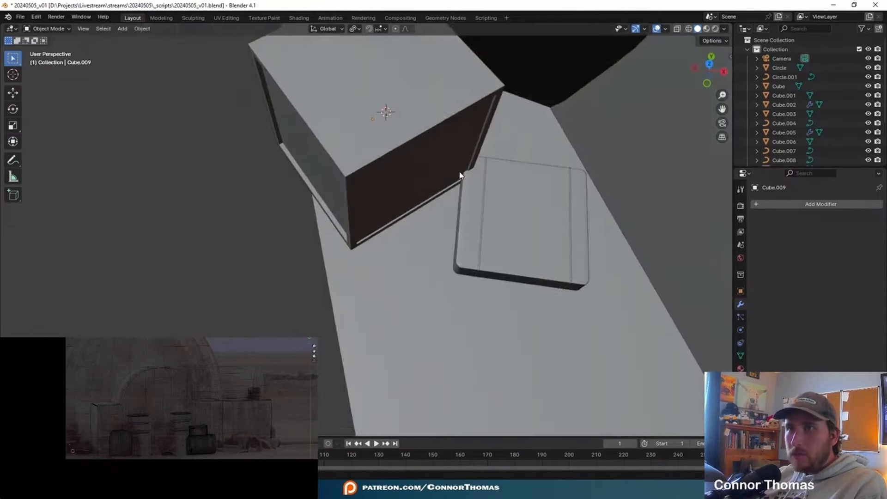
Step: Rotate the crate slightly about the vertical axis
key(KP_7)
key(r)
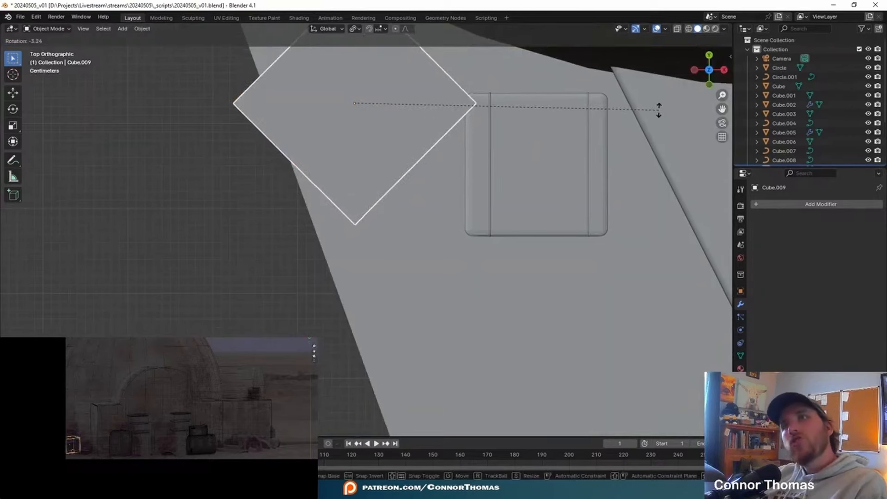
click(518, 77)
key(alt+a)
middle_drag(473, 199, 477, 231)
scroll(476, 231, up, 1)
Step: Add nine evenly spaced vertical loop cuts across the crate's recessed side, leaving them unslid
key(Tab)
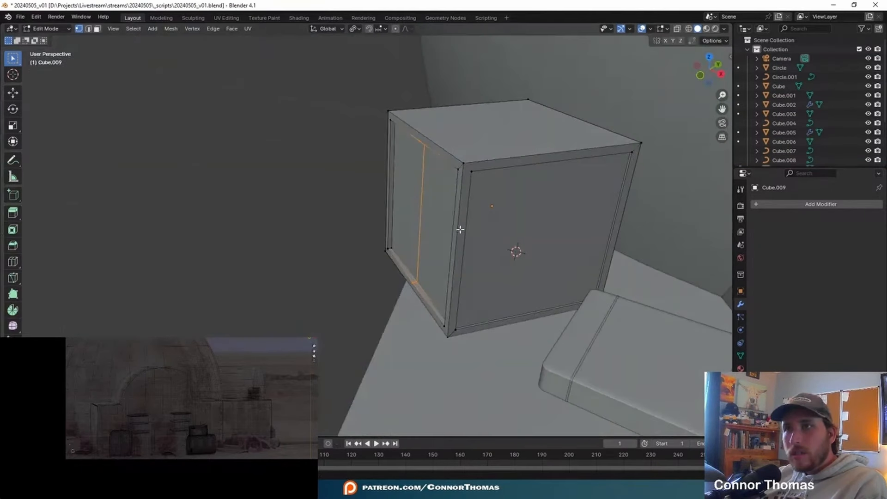
key(a)
middle_drag(400, 221, 420, 223)
scroll(427, 151, up, 10)
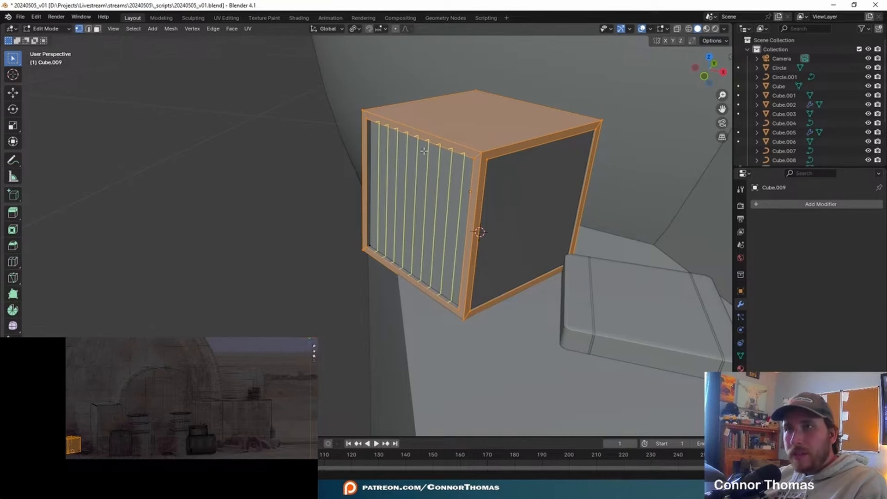
click(425, 152)
right_click(425, 151)
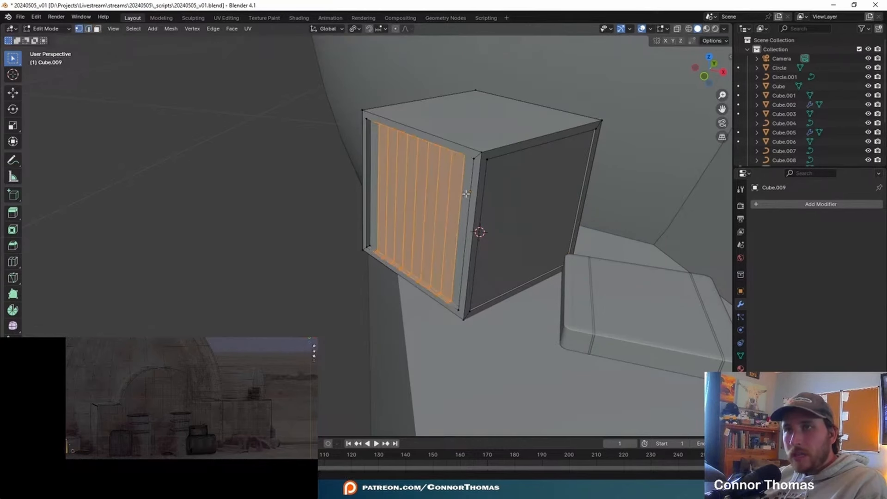
Step: Duplicate the slatted faces of the recessed side in place and separate the copy into its own object
key(shift+d)
right_click(440, 165)
key(p)
click(440, 163)
middle_drag(440, 162, 485, 178)
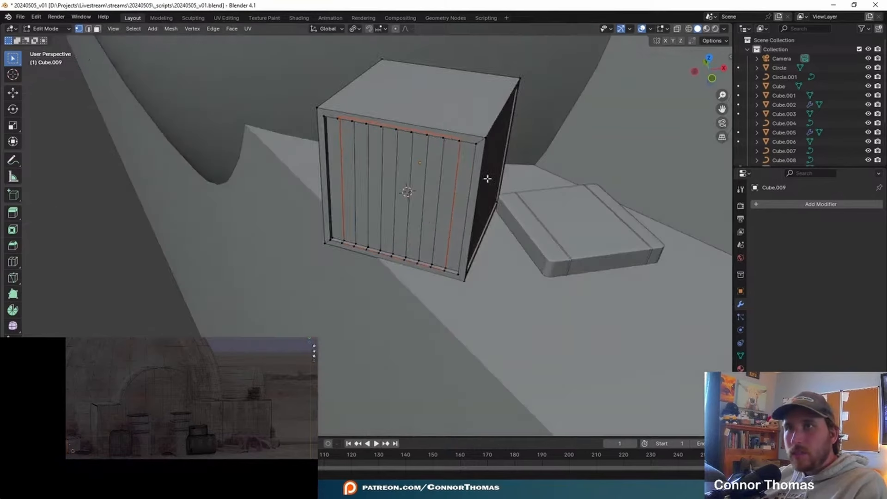
Step: Delete only the faces of the separated slat panel, keeping its edges
key(Tab)
key(Tab)
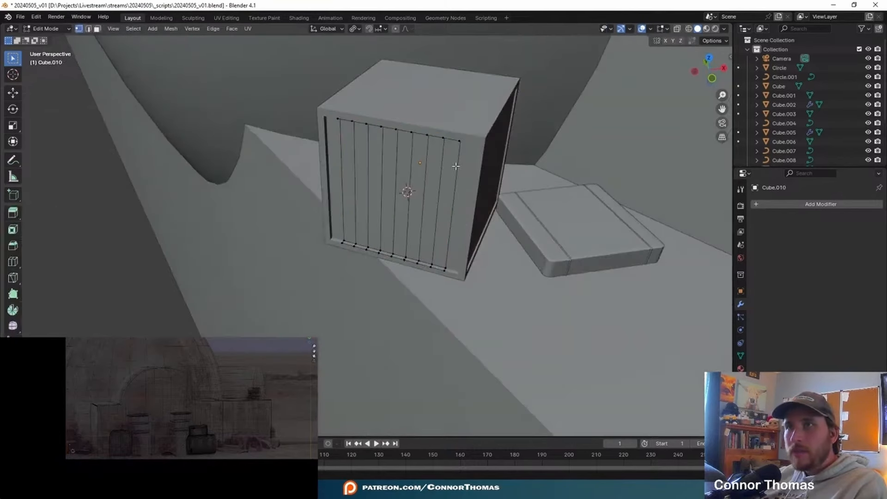
key(a)
key(x)
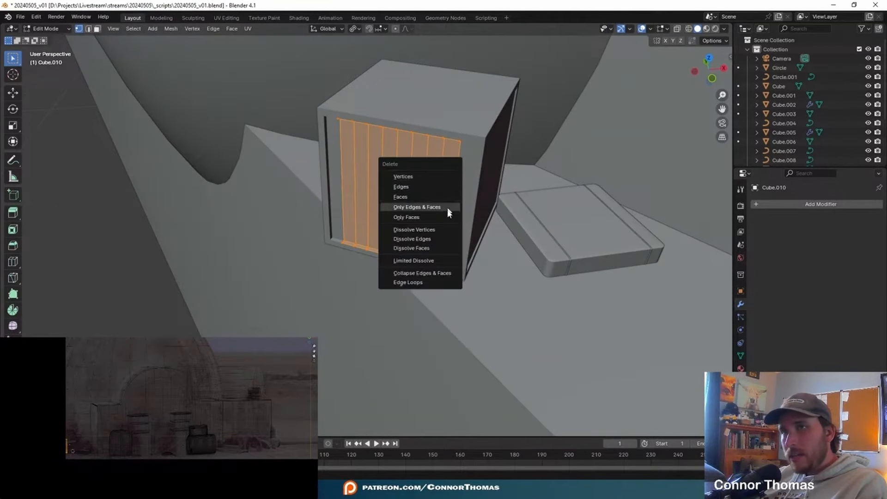
click(440, 221)
middle_drag(440, 221, 357, 115)
Step: Convert the slat edge mesh to a curve
key(Tab)
click(143, 29)
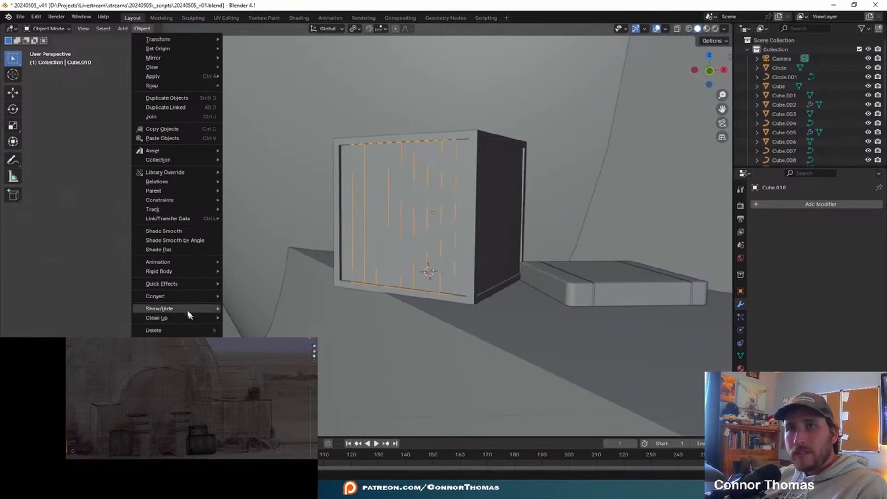
mouse_move(192, 295)
click(256, 296)
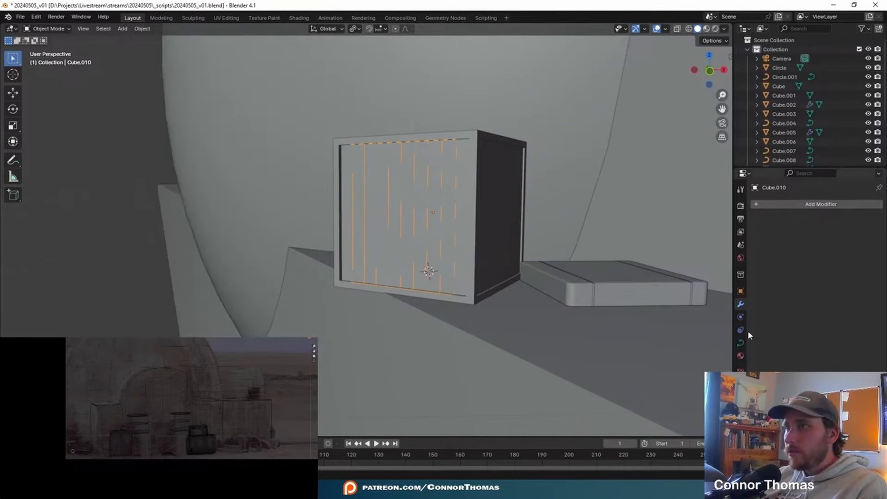
Step: Give the slat curve a small round bevel depth to thicken its edges into thin bars
click(741, 343)
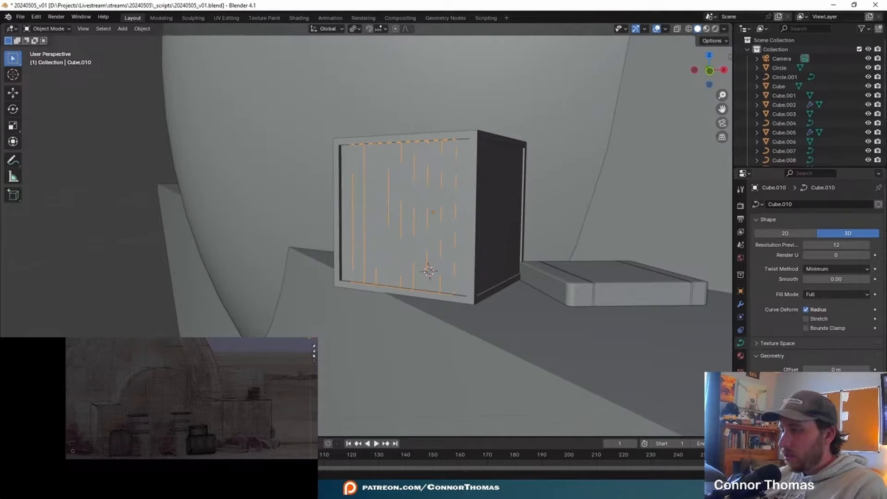
scroll(493, 326, up, 4)
middle_drag(493, 326, 634, 365)
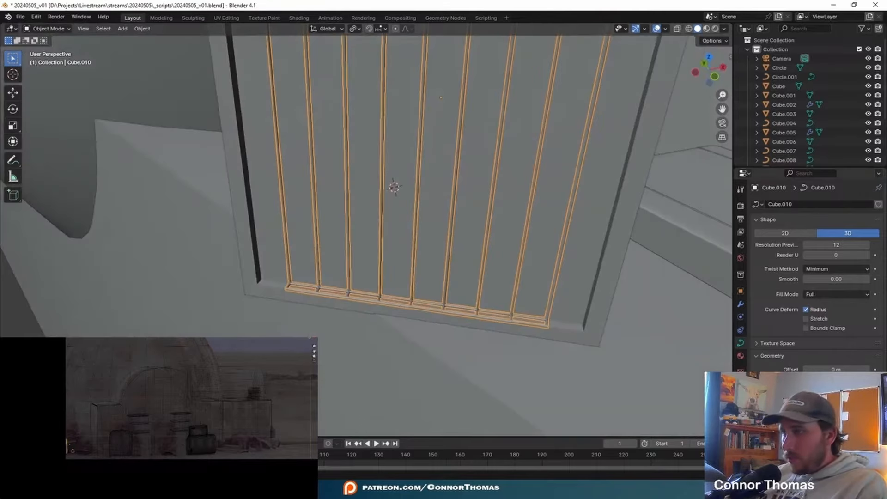
key(Return)
scroll(533, 196, down, 4)
key(alt+a)
middle_drag(541, 147, 572, 136)
Step: Add a central vertical loop cut to the crate's plain recessed side and separate its edge into its own object
click(458, 149)
key(Tab)
click(569, 125)
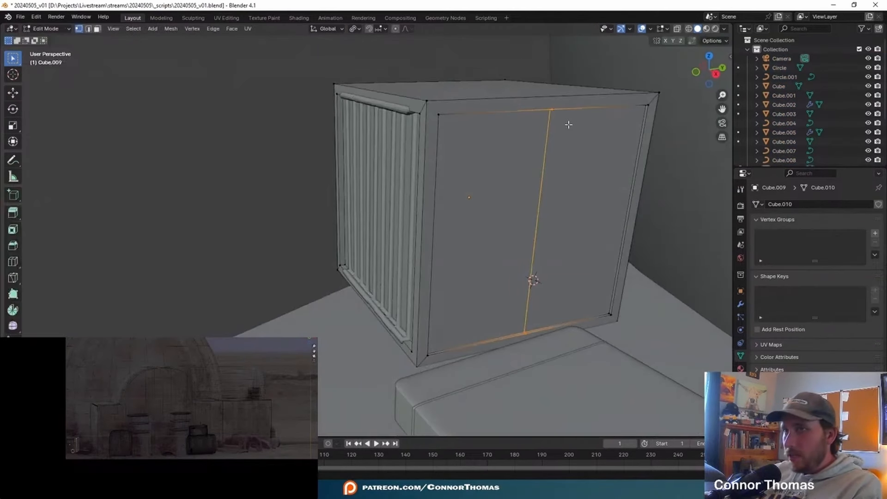
click(548, 184)
key(ctrl+Tab)
key(Escape)
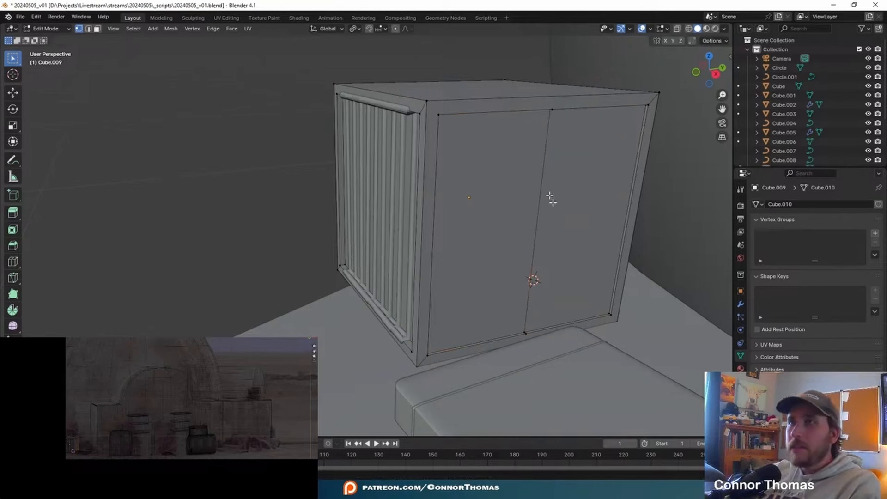
key(Tab)
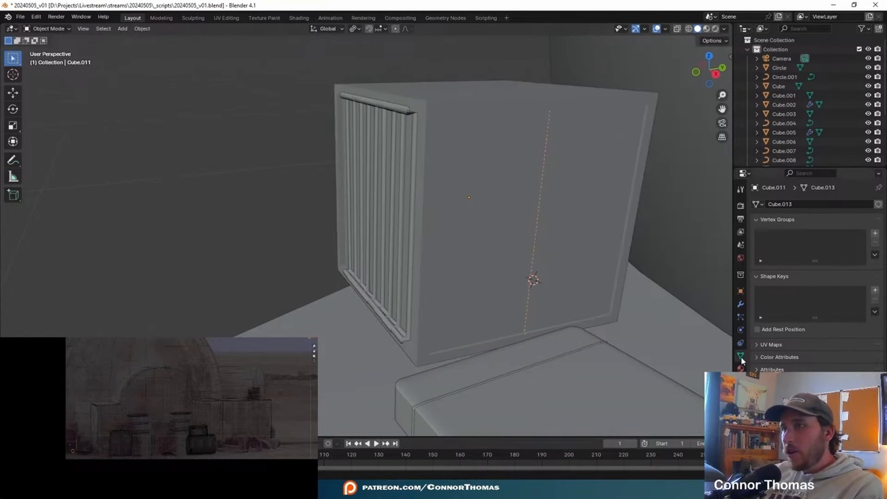
Step: Convert the separated central edge to a curve and give it a round bevel depth
click(148, 29)
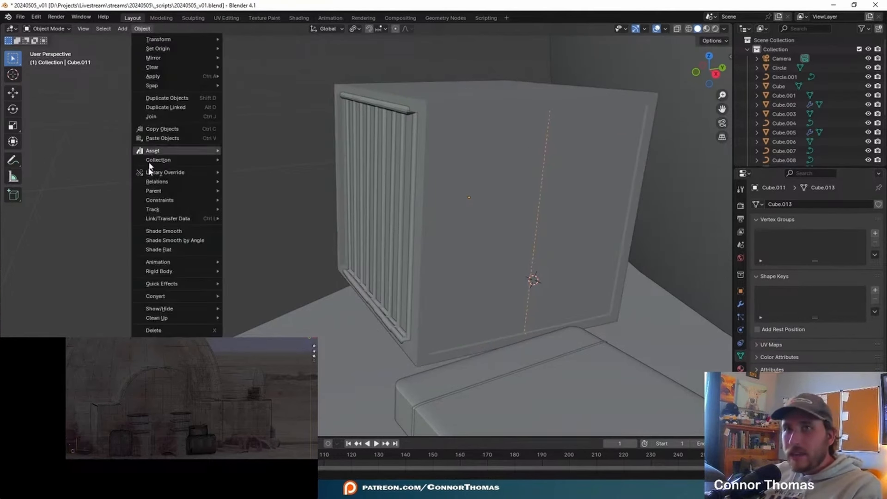
mouse_move(199, 296)
click(244, 296)
double_click(838, 358)
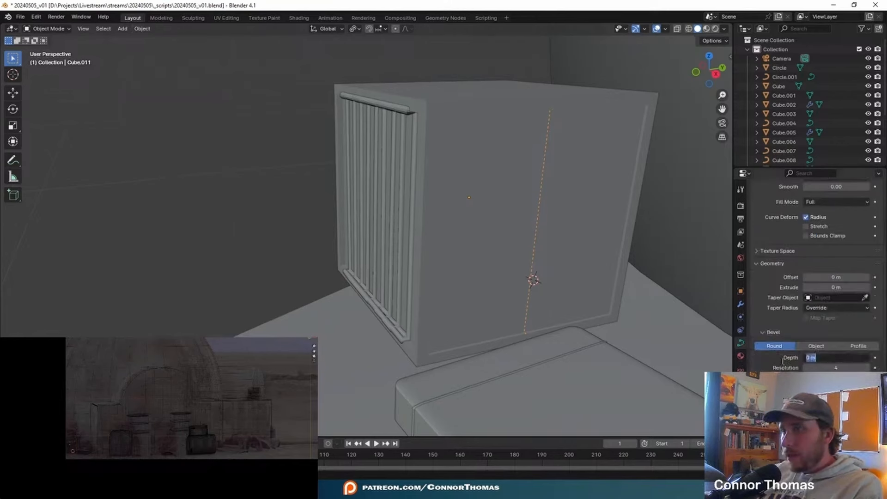
drag(836, 357, 866, 357)
middle_drag(463, 311, 452, 269)
scroll(452, 301, down, 5)
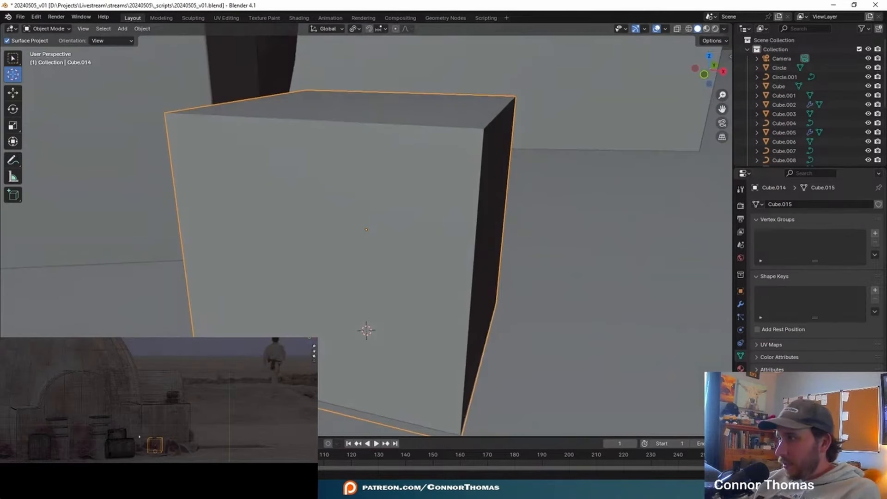
Step: Delete the placeholder cube beside the barrels and add a mesh torus at the 3D cursor
scroll(521, 254, down, 4)
key(x)
click(406, 223)
key(shift+a)
mouse_move(446, 247)
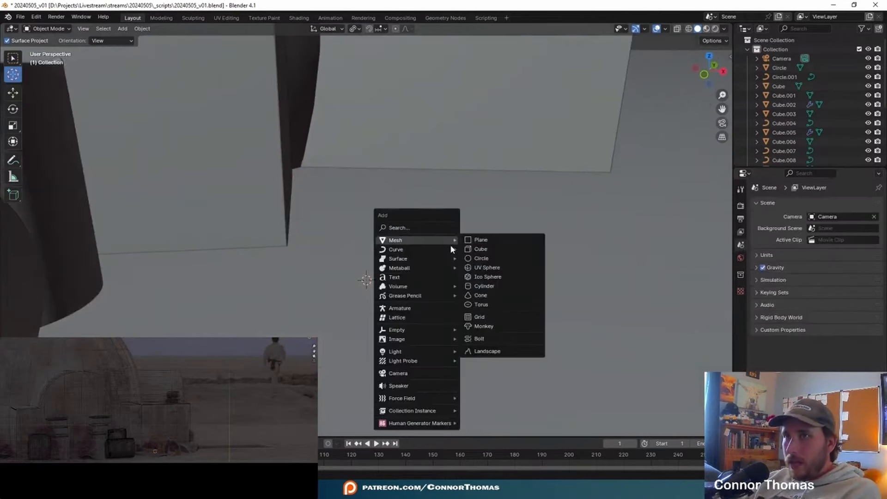
click(482, 305)
Step: Scale the torus down, stand it upright half in the ground, and fatten its tube by about 0.21 m
scroll(473, 257, down, 4)
key(s)
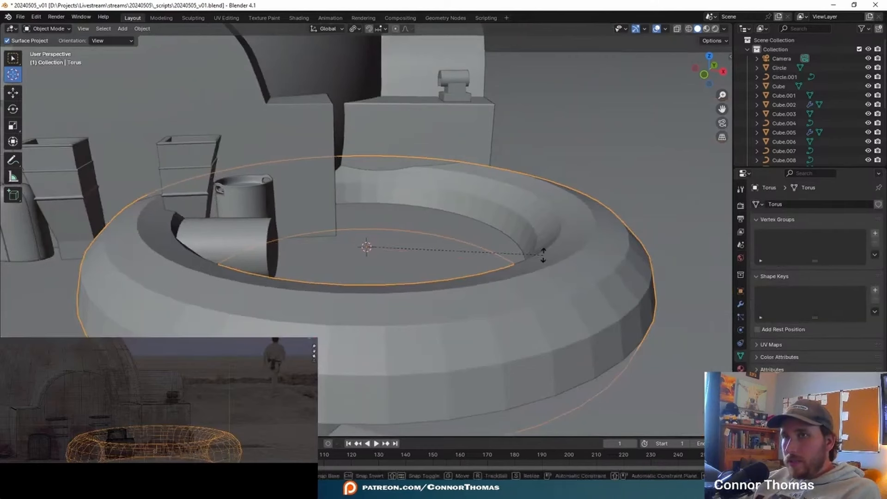
key(alt+s)
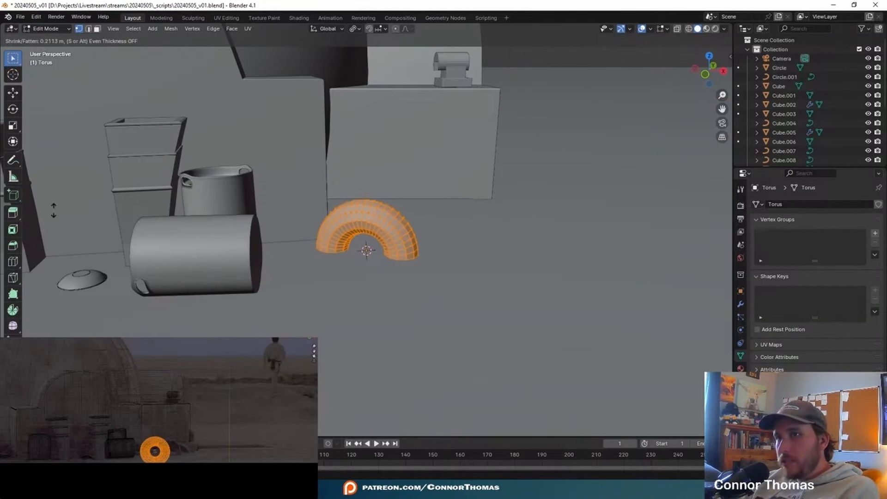
click(382, 216)
key(z)
key(Tab)
middle_drag(489, 241, 475, 247)
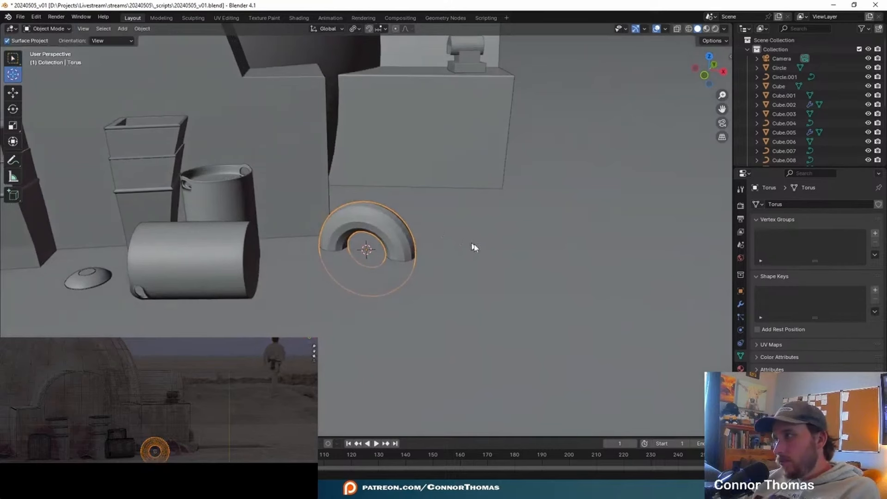
Step: Rotate the torus about the Z axis and place a slightly offset duplicate of it
key(r)
right_click(439, 210)
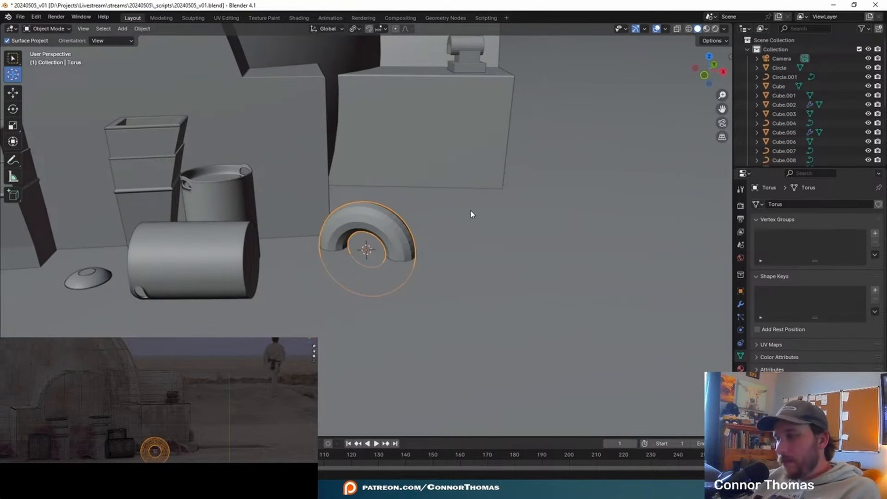
key(r)
key(z)
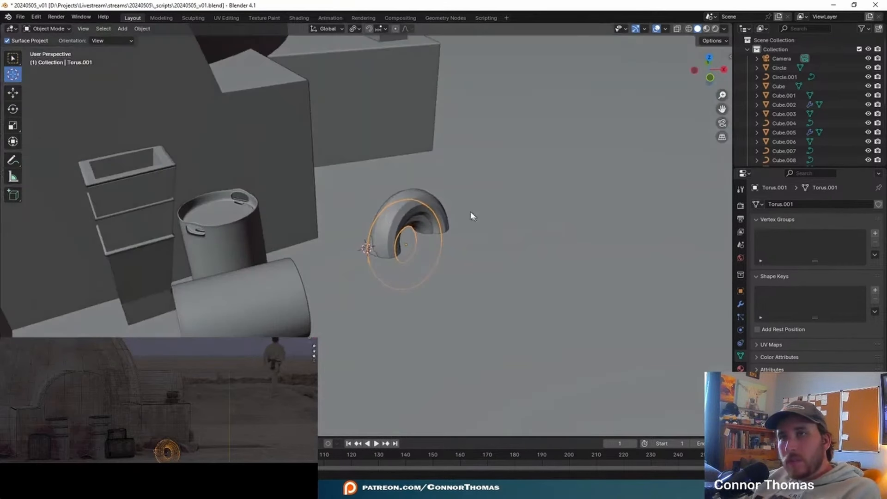
scroll(472, 214, up, 5)
shift+middle_drag(451, 210, 402, 212)
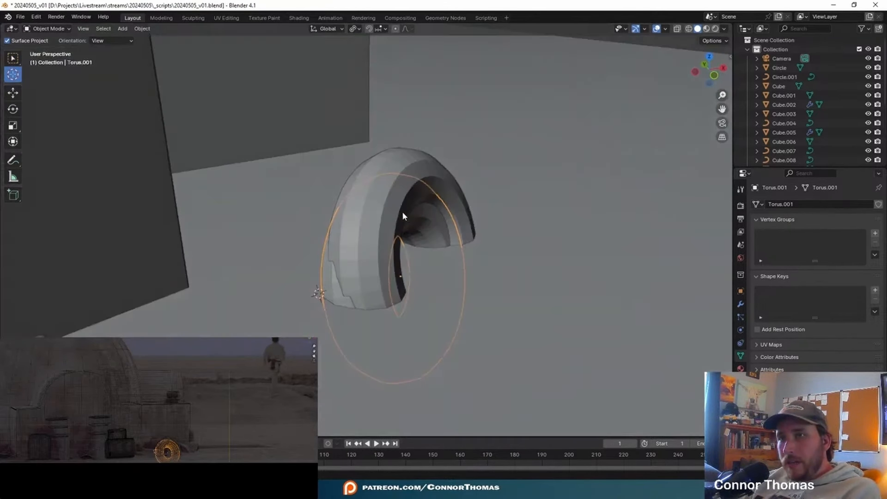
Step: Add a Subdivision Surface modifier with viewport level 2 to the original torus
click(12, 59)
click(418, 160)
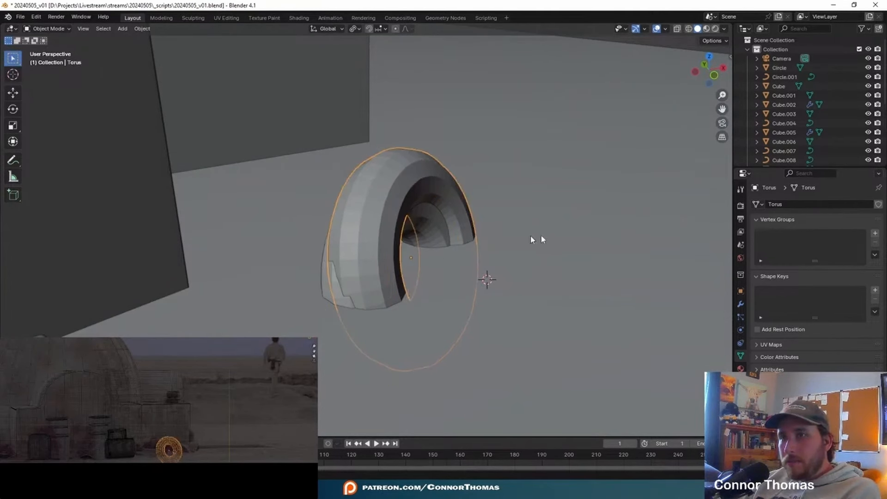
click(741, 304)
click(785, 202)
text(s)
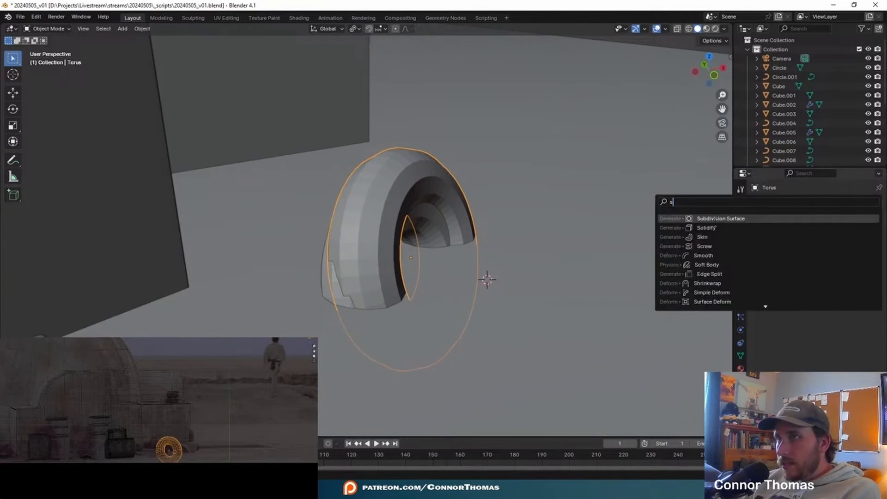
key(Return)
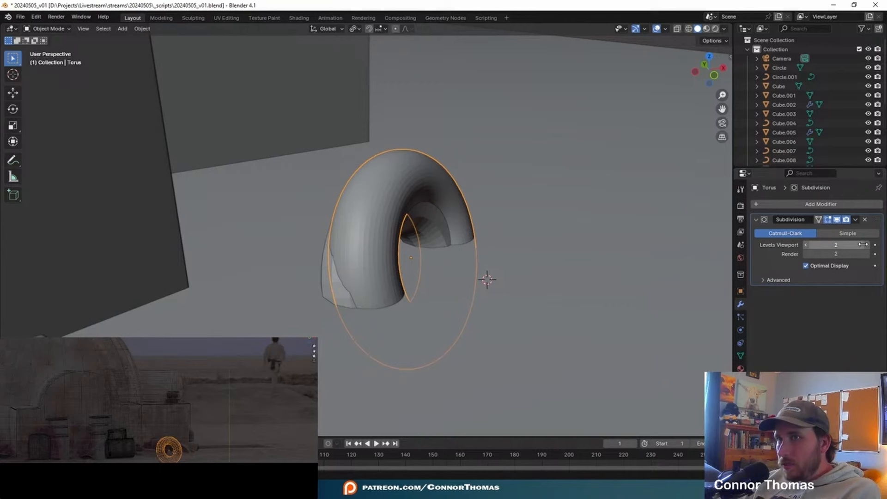
Step: Add a Subdivision Surface modifier to the duplicate torus and apply the subdivision on both tori
click(472, 294)
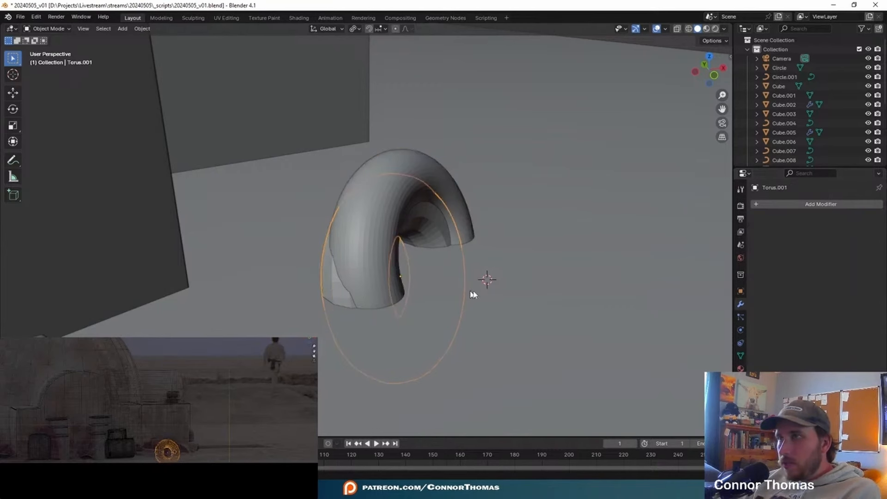
click(833, 203)
text(s)
click(721, 219)
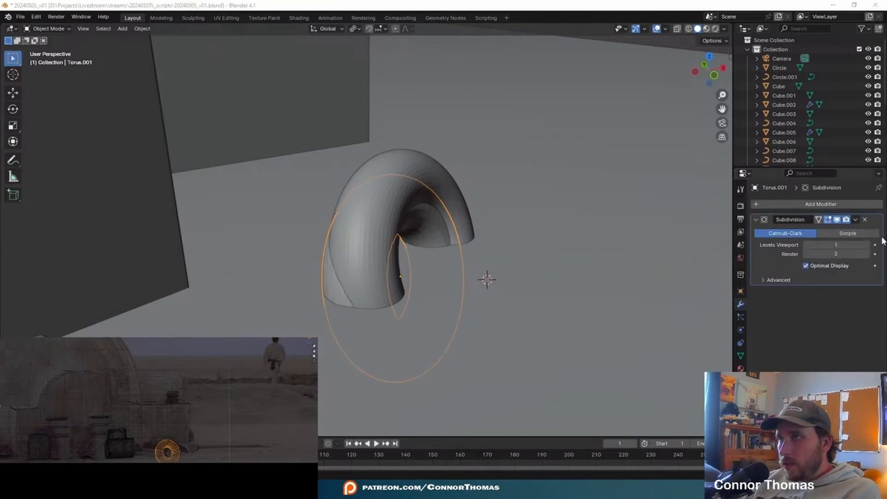
key(ctrl+a)
click(373, 213)
key(ctrl+a)
Step: Add a Boolean Difference modifier to the original torus with Torus.001 as object and the Exact solver, and apply it
click(818, 204)
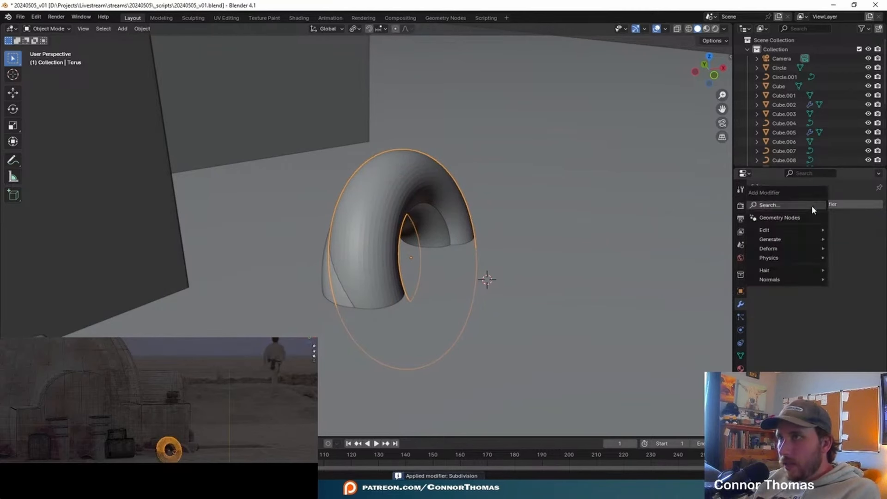
text(b)
click(715, 225)
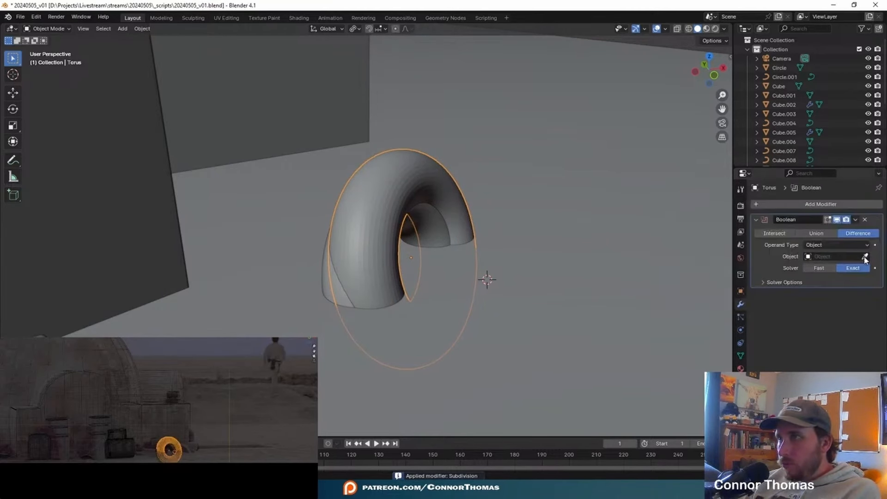
click(347, 273)
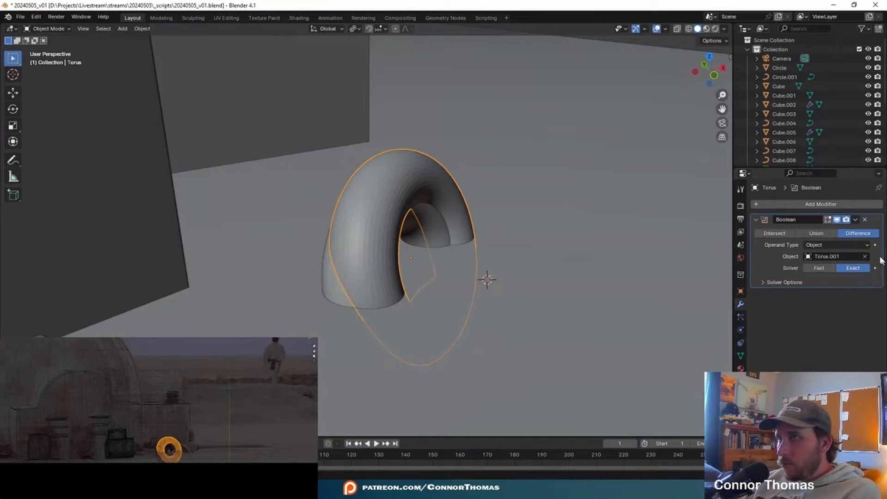
key(ctrl+a)
Step: Delete the duplicate torus used as the cutter
click(327, 279)
click(327, 279)
key(Delete)
middle_drag(485, 249, 224, 230)
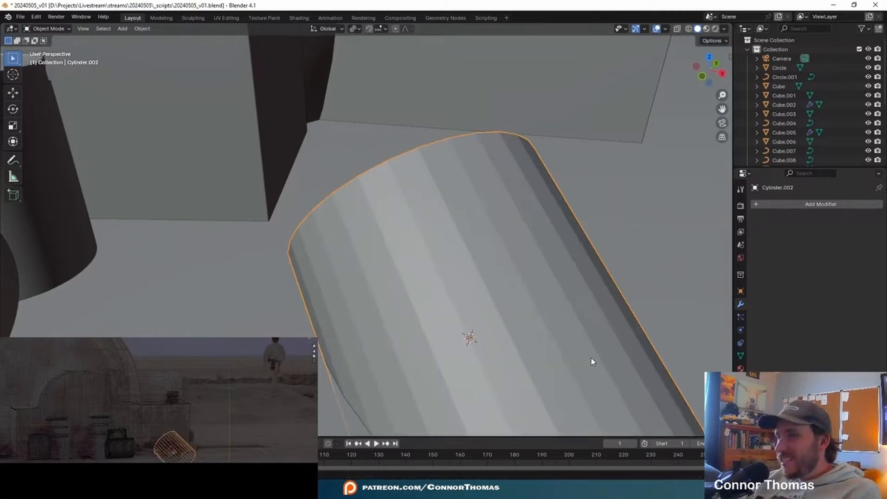
Step: Scale the new cylinder down to the half torus's size and move it behind the torus
key(g)
click(505, 176)
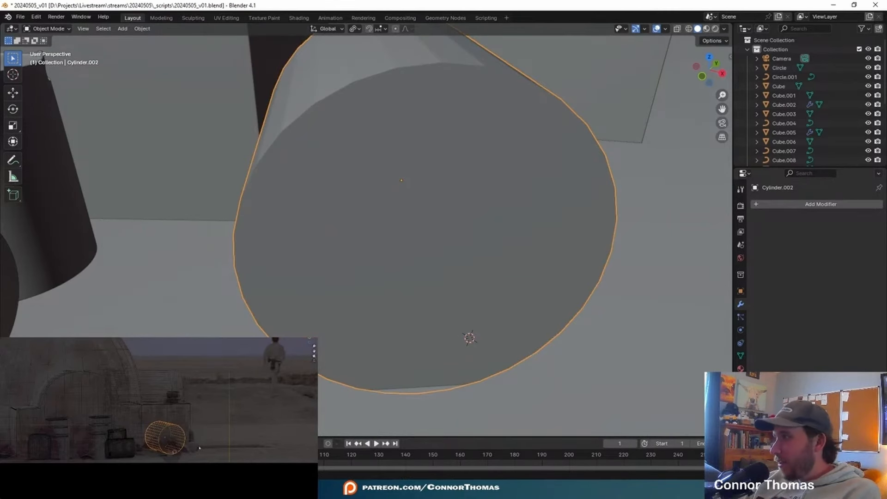
scroll(576, 306, down, 4)
middle_drag(576, 306, 624, 285)
key(s)
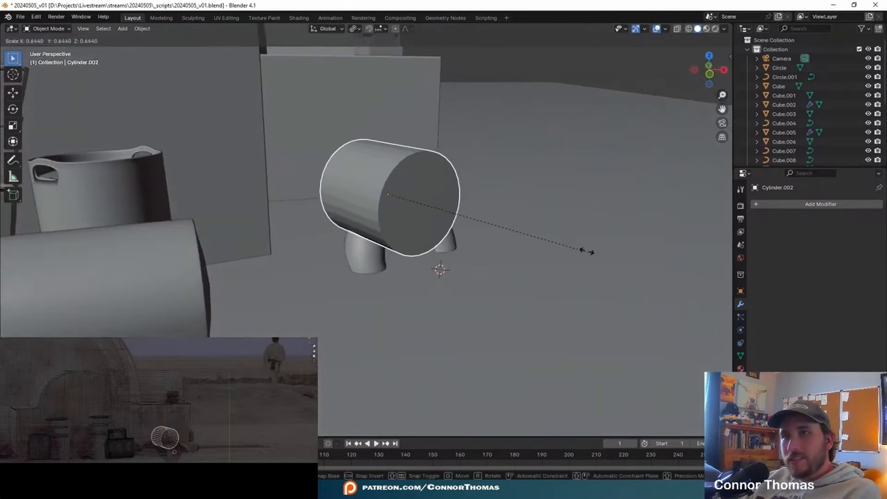
key(g)
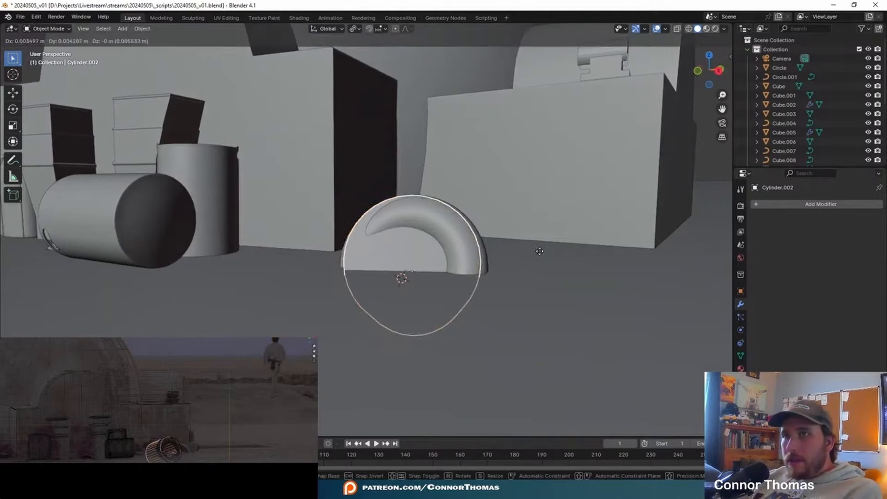
click(543, 252)
Step: Rotate and shift the cylinder until it lines up with the half torus
middle_drag(398, 235, 595, 270)
key(r)
click(560, 272)
middle_drag(522, 243, 549, 283)
key(g)
click(519, 255)
key(r)
click(526, 279)
key(g)
click(533, 276)
Step: Scale the cylinder's end face in wireframe view to fit within the torus ring
key(Tab)
key(alt+a)
key(s)
right_click(520, 278)
key(shift+z)
key(s)
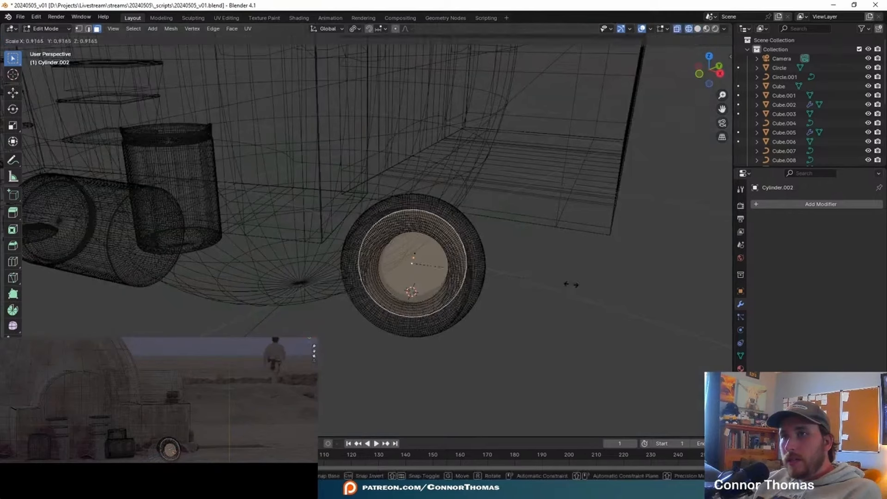
click(591, 283)
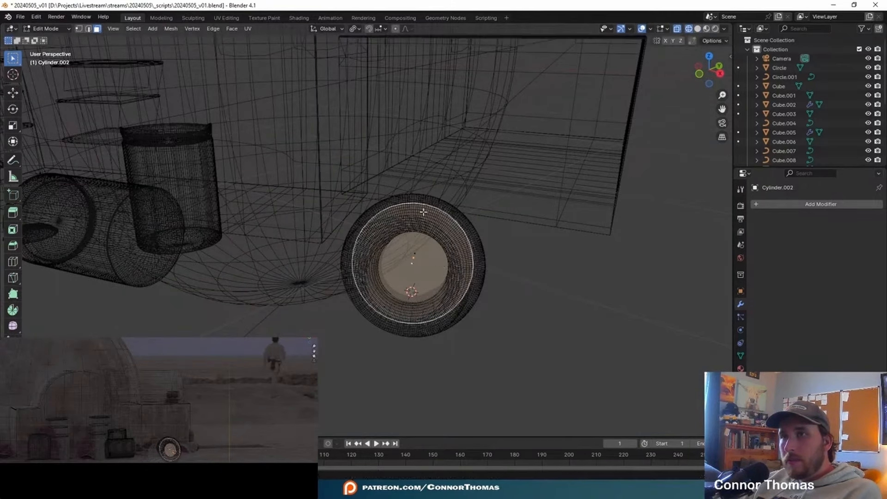
Step: Extrude the cylinder's end face and return to solid display in Object Mode
middle_drag(424, 212, 436, 323)
key(e)
click(436, 193)
key(Tab)
mouse_move(437, 193)
middle_down()
mouse_move(422, 171)
mouse_move(434, 183)
middle_up()
key(shift+z)
mouse_move(559, 232)
middle_down()
mouse_move(499, 165)
mouse_move(458, 204)
mouse_move(520, 214)
mouse_move(486, 249)
middle_up()
Step: Duplicate the flat strapped box with both straps and place the copy beside the cylinder and half torus
key(a)
key(a)
middle_drag(493, 208, 477, 257)
scroll(477, 257, down, 2)
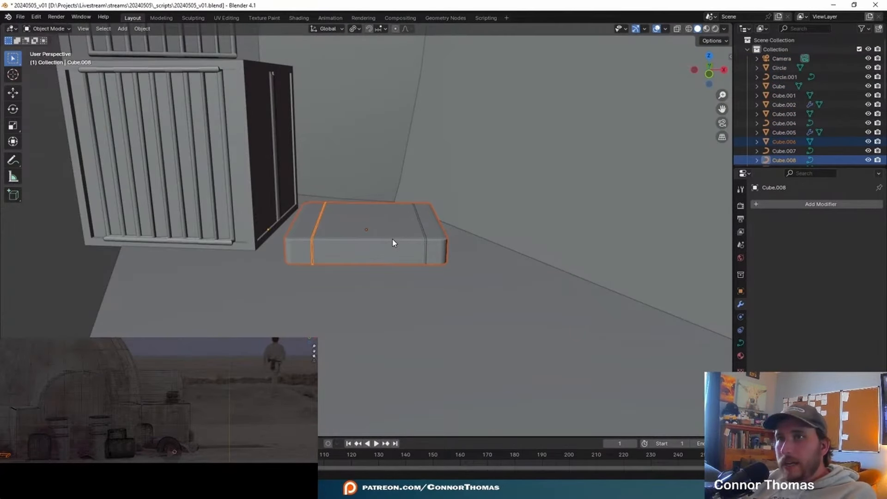
shift+click(427, 238)
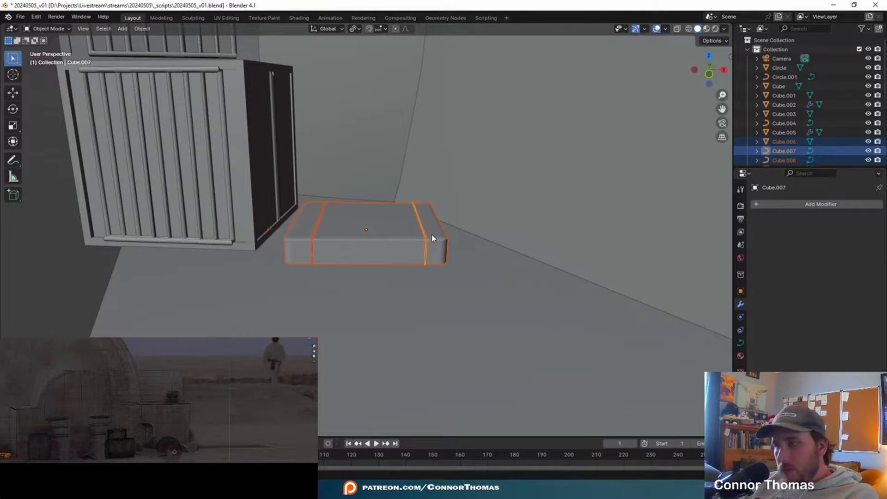
key(KP_7)
scroll(426, 171, down, 13)
shift+middle_drag(519, 182, 439, 232)
key(shift+d)
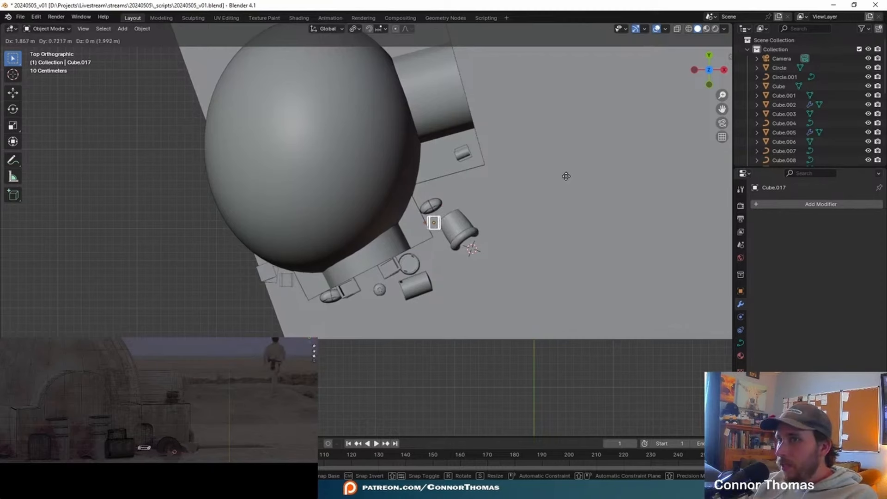
click(566, 176)
Step: Duplicate the two stacked slatted crates with their slats and place the copies in front of the side building
scroll(403, 207, up, 5)
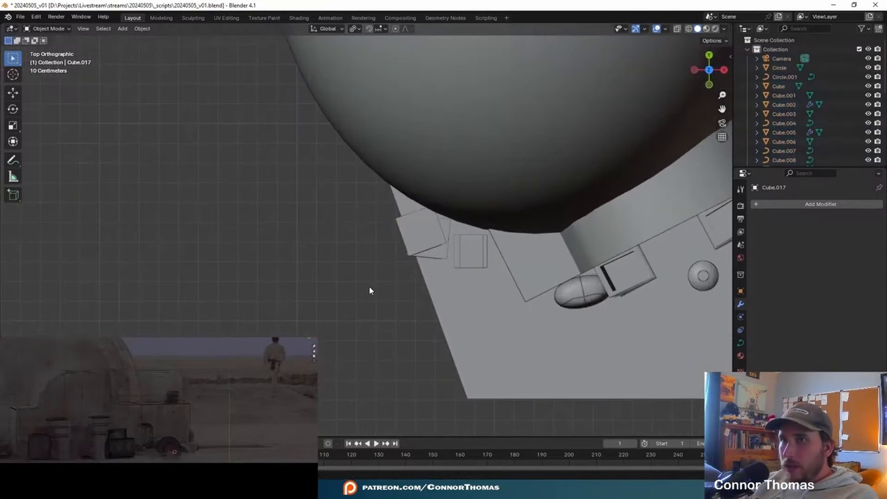
key(KP_Decimal)
scroll(498, 243, down, 5)
middle_drag(497, 243, 504, 152)
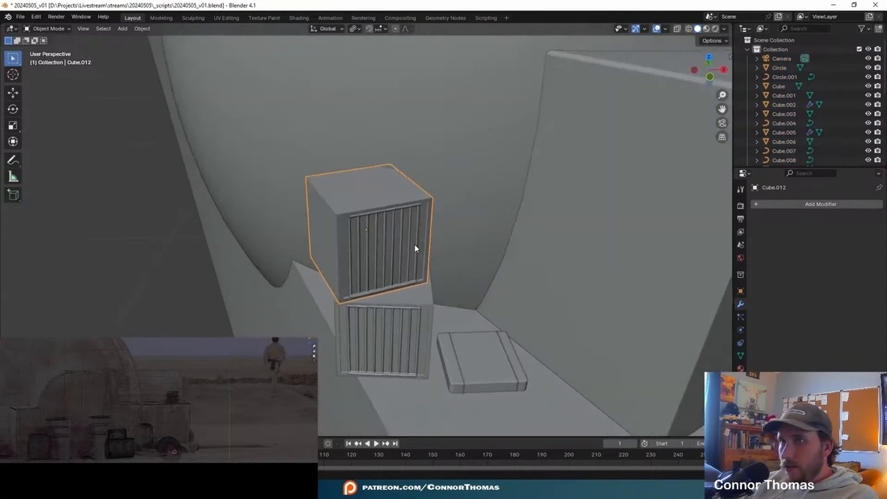
shift+click(386, 235)
shift+click(394, 339)
shift+click(395, 329)
shift+click(395, 329)
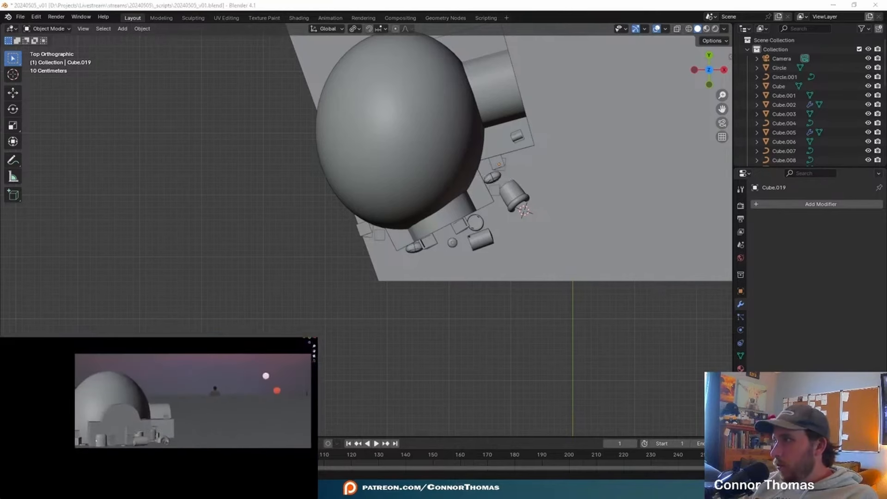
Step: Rotate the upper copied crate and its slats about the global Z axis
middle_drag(548, 173, 245, 163)
scroll(244, 164, up, 4)
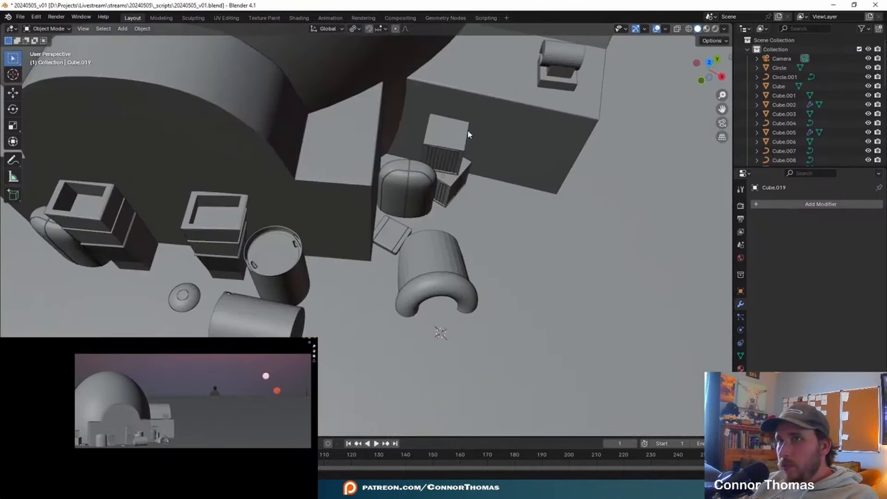
click(454, 159)
key(KP_Decimal)
middle_drag(460, 160, 536, 201)
key(r)
key(z)
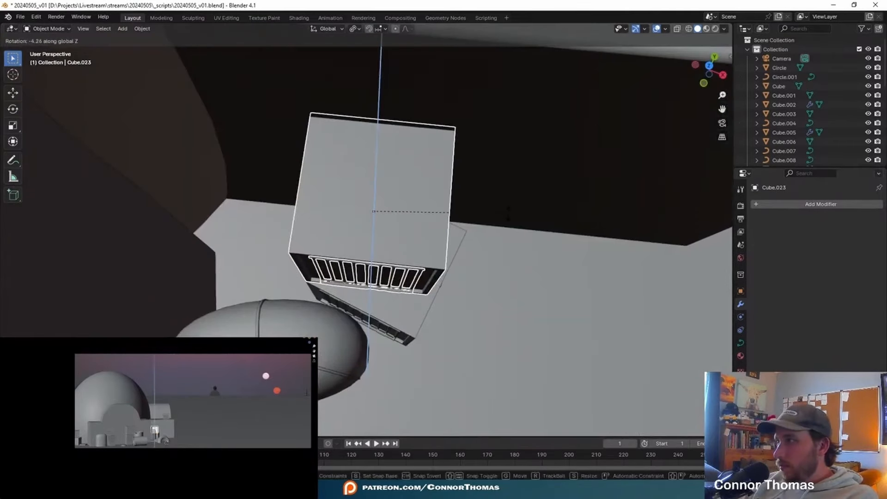
click(461, 211)
Step: Add a Bevel modifier to the upper copied crate
middle_drag(363, 227, 359, 183)
click(359, 183)
click(787, 205)
text(b)
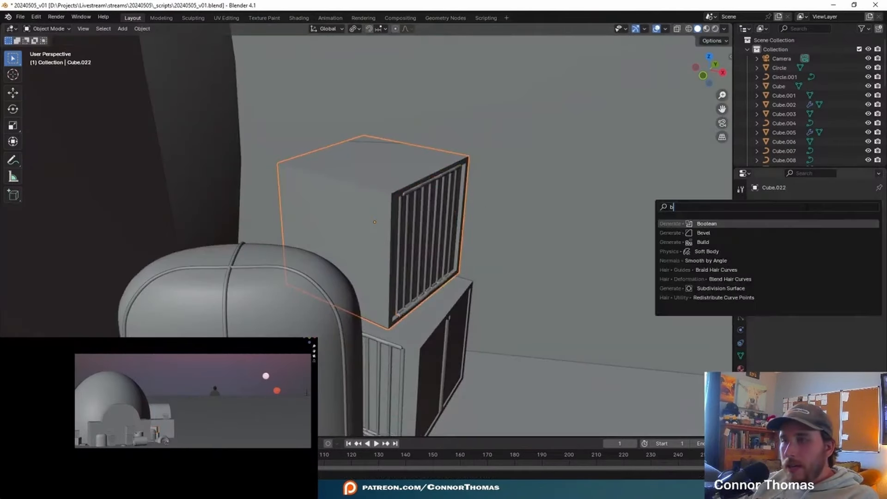
click(721, 233)
scroll(356, 222, up, 4)
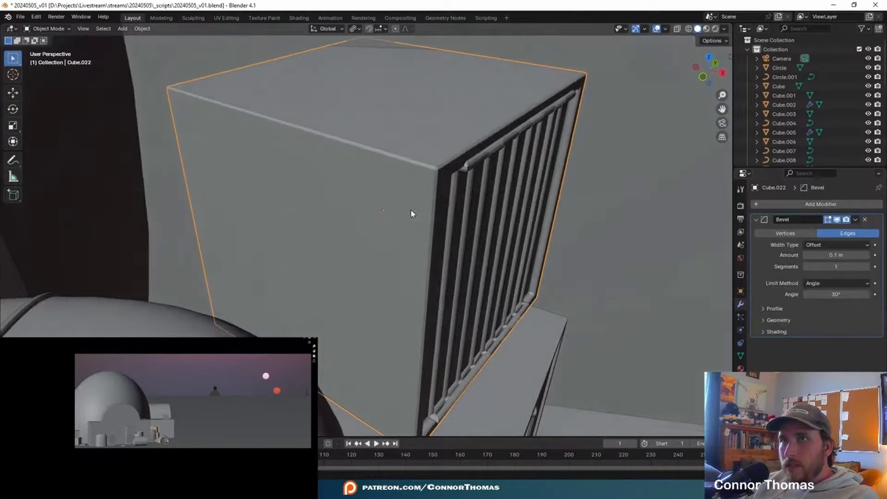
Step: Reposition the upper copied crate with its slats over the lower crate in top view
scroll(412, 214, down, 7)
middle_drag(412, 214, 379, 249)
shift+click(358, 289)
shift+click(378, 282)
click(379, 240)
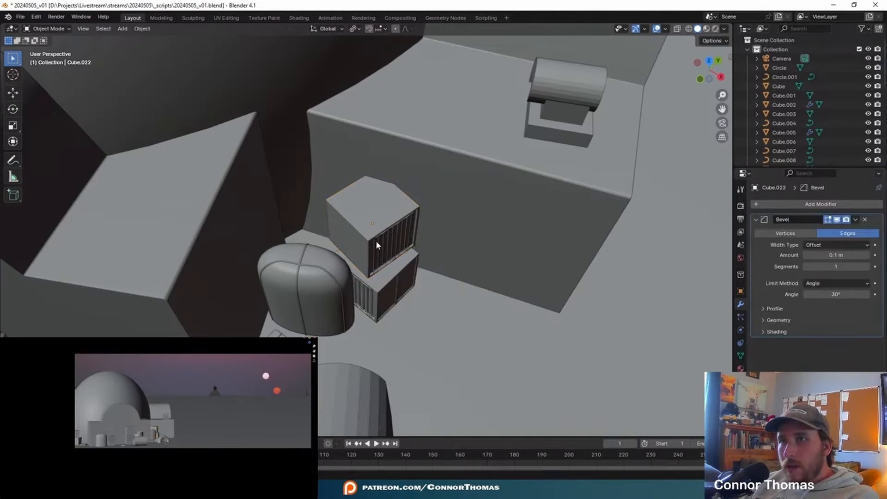
click(375, 240)
click(364, 231)
key(KP_7)
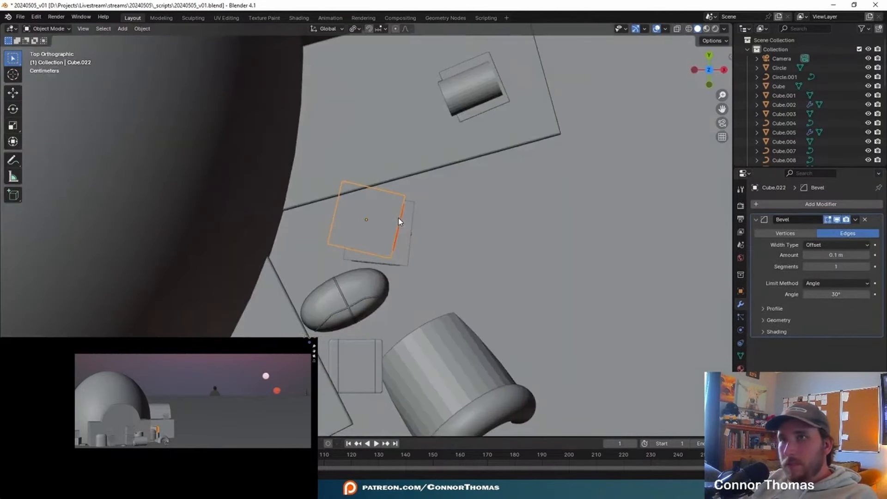
key(g)
click(406, 248)
click(470, 299)
Step: Add a mesh cube and scale it down to a small block on the ground near the half torus
middle_drag(470, 303, 650, 245)
key(shift+a)
mouse_move(577, 231)
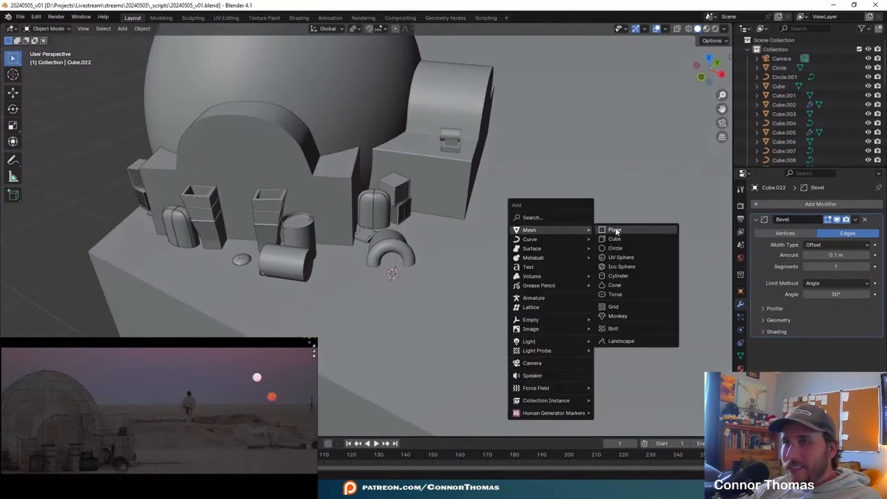
click(611, 233)
key(s)
click(408, 257)
key(KP_Decimal)
middle_drag(408, 257, 447, 221)
Step: Cut an edge loop through the middle of the block and lower its top edge along Z to form a dip
key(Tab)
key(ctrl+r)
click(377, 180)
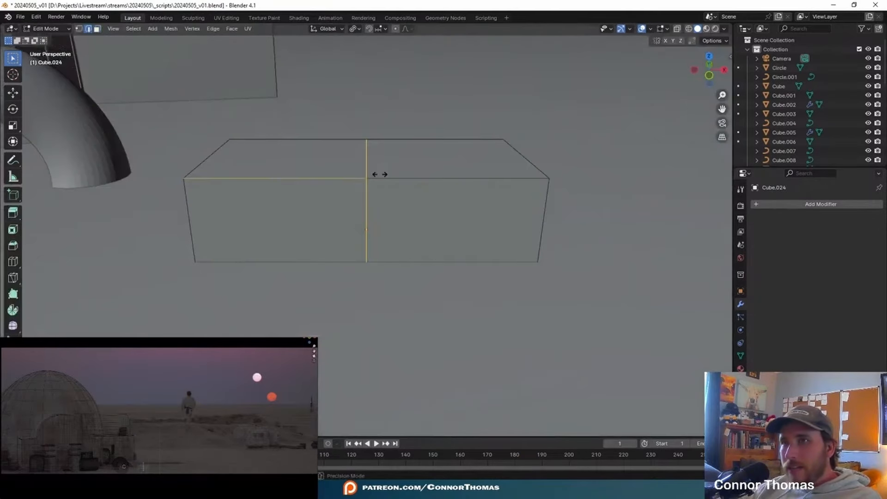
key(g)
key(z)
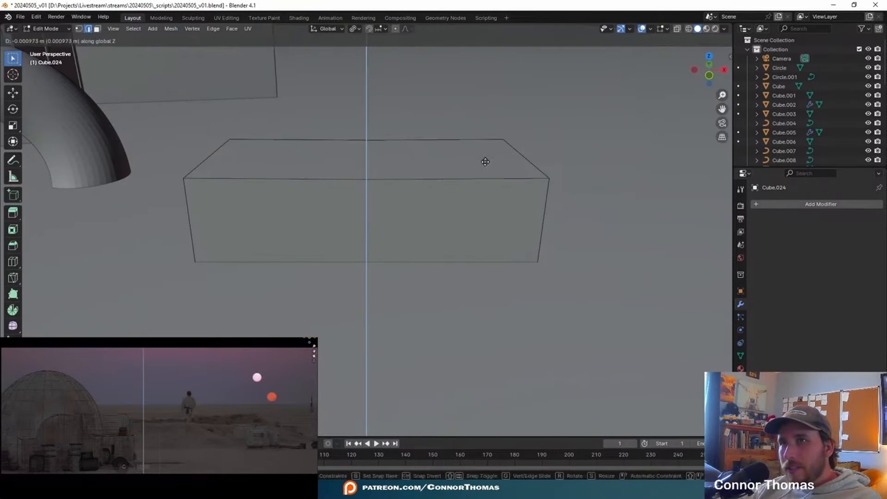
click(484, 177)
middle_drag(484, 177, 431, 181)
key(Tab)
Step: Add a Subdivision Surface modifier to the dipped block
click(785, 205)
text(s)
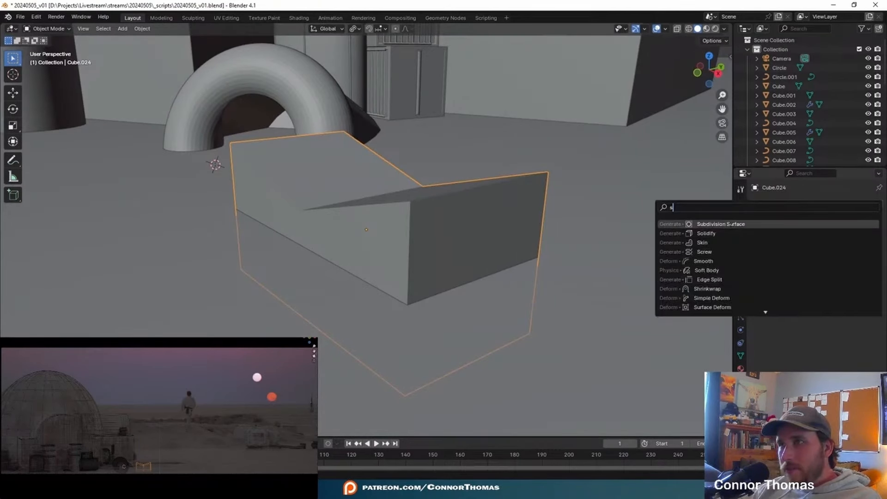
click(758, 223)
Step: Add an edge loop close to each end of the block to tighten the subdivided ends
middle_drag(442, 230, 498, 222)
key(Tab)
key(ctrl+r)
click(513, 199)
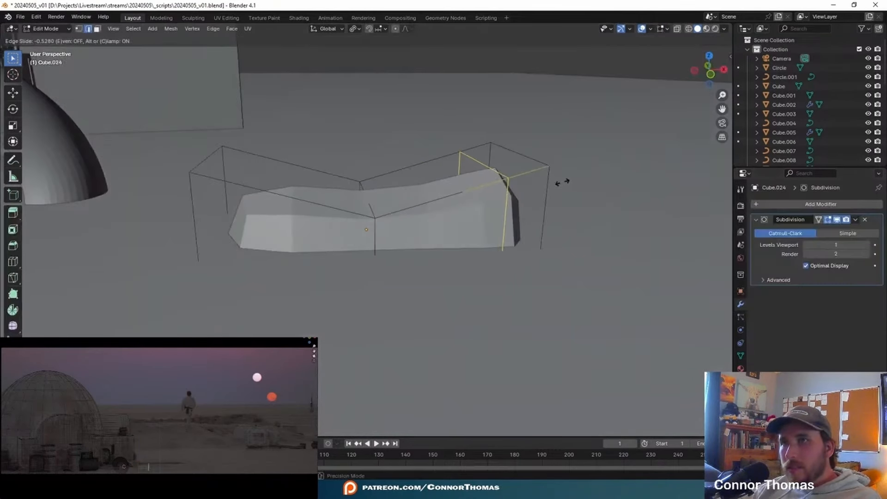
click(582, 178)
click(254, 187)
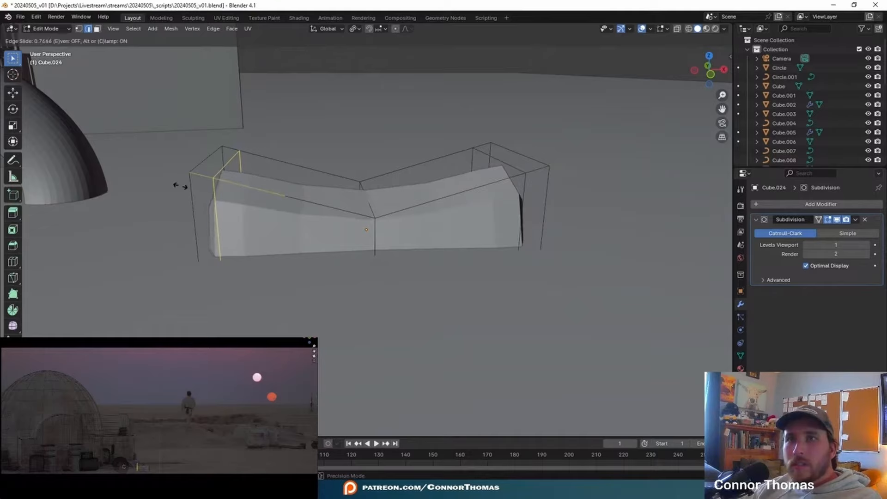
click(179, 187)
Step: Shade the block smooth at subdivision level 3 and apply the modifier
key(Tab)
key(ctrl+3)
middle_drag(566, 203, 512, 235)
right_click(447, 223)
click(447, 222)
mouse_move(448, 223)
middle_down()
mouse_move(511, 239)
mouse_move(487, 175)
mouse_move(416, 182)
mouse_move(434, 199)
mouse_move(461, 174)
mouse_move(468, 214)
middle_up()
key(ctrl+a)
Step: Duplicate the smooth block along X, scale the copy down slightly and slide it along local X into the original's end
key(shift+d)
key(x)
click(7, 302)
key(s)
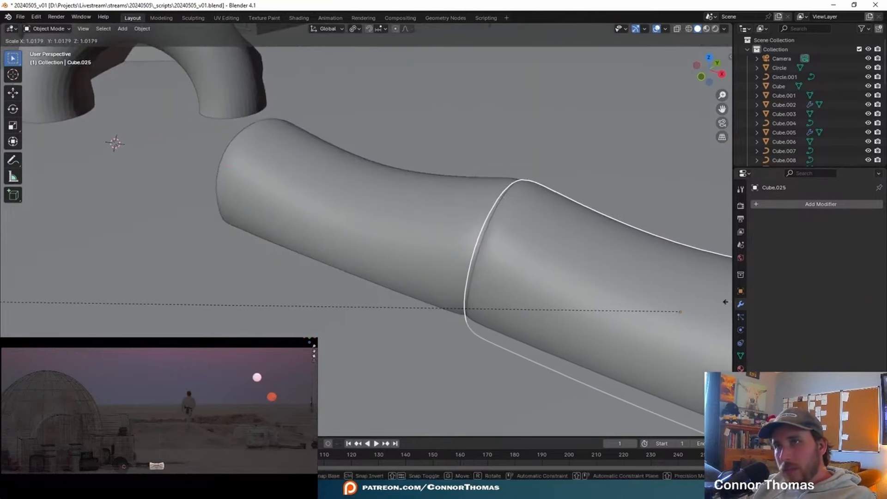
key(Escape)
key(g)
key(x)
key(x)
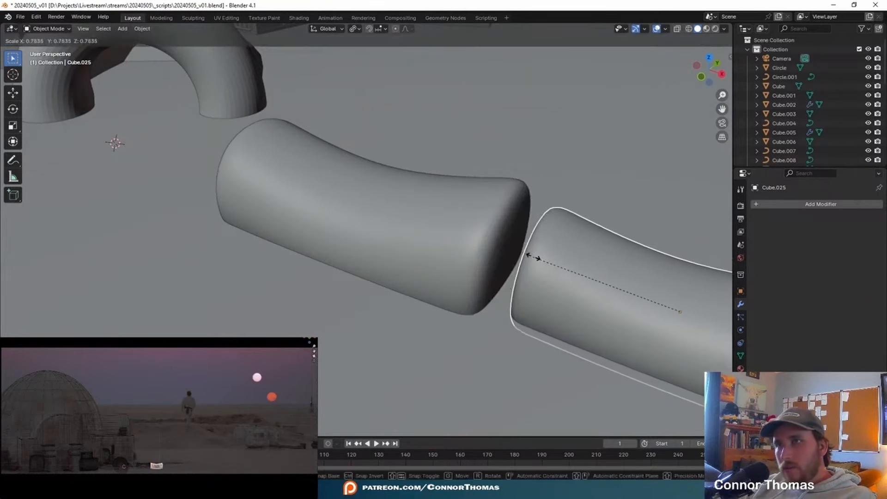
click(592, 265)
Step: Add a Boolean modifier to the original block, cut its end with the smaller duplicate and apply it
click(449, 196)
click(813, 205)
click(796, 206)
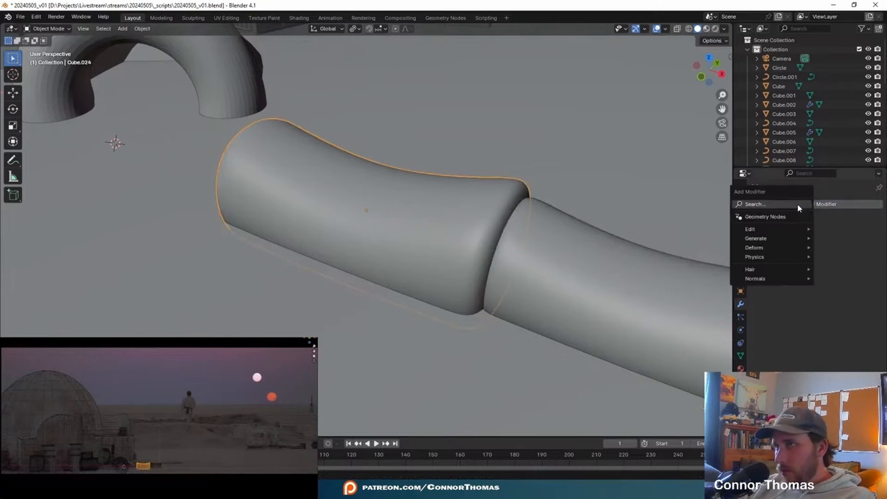
text(b)
click(730, 230)
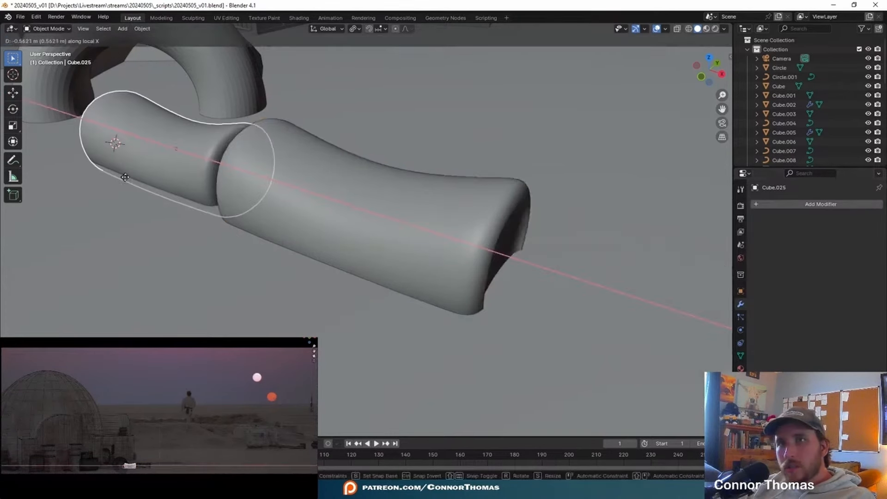
Step: Slide the smaller duplicate along its local X axis into the block's opposite end for a second Boolean cut
click(119, 142)
middle_drag(282, 227, 342, 208)
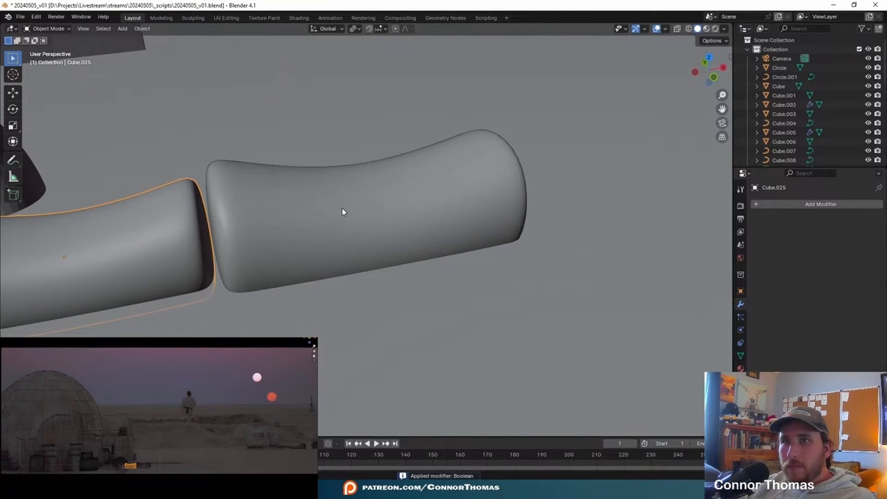
key(g)
key(x)
key(x)
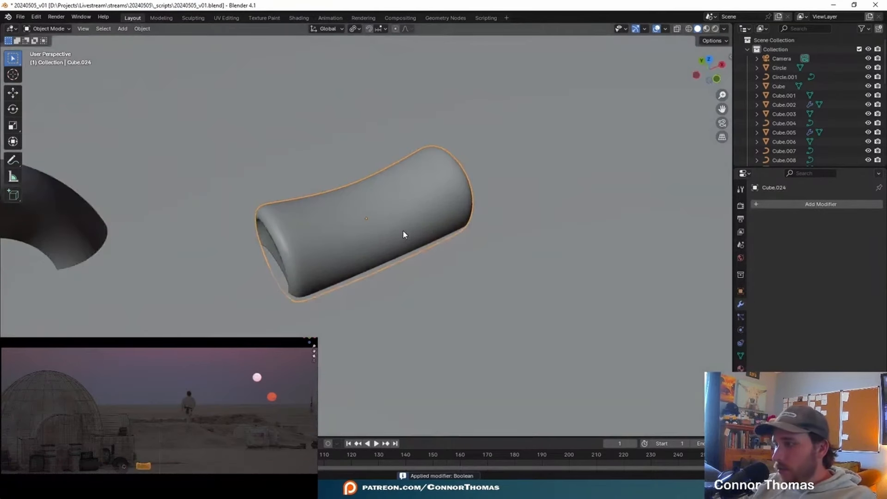
Step: Move the hollowed block next to the cylinder and half torus in top view and scale it up about 1.2 times
key(KP_7)
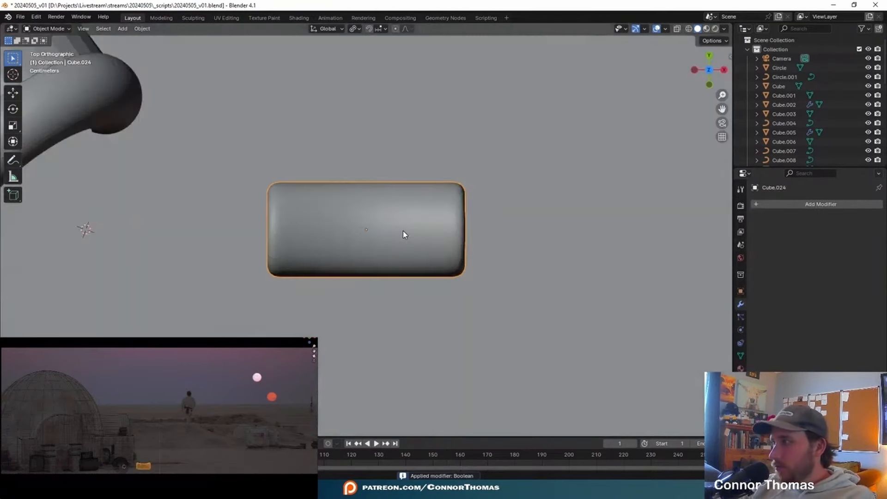
shift+middle_drag(404, 231, 442, 443)
scroll(456, 347, down, 5)
key(g)
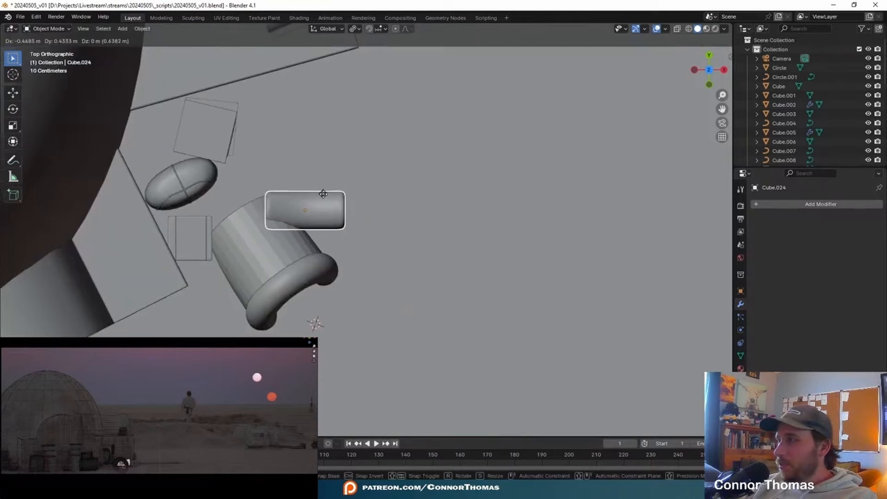
click(373, 208)
key(s)
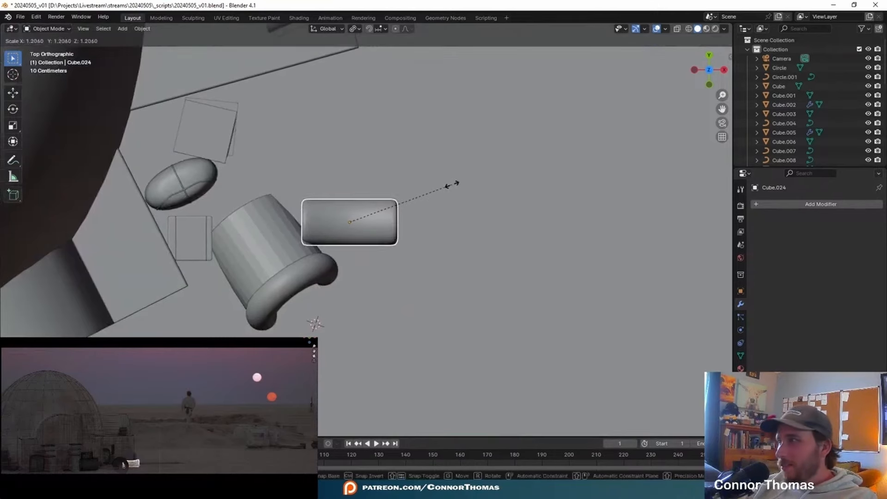
click(459, 178)
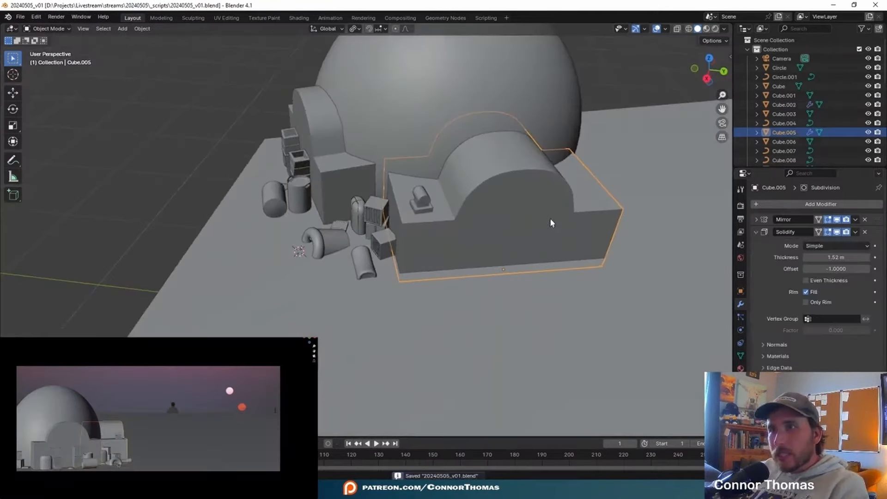
Step: Duplicate the arched side building in place
middle_drag(550, 219, 527, 222)
key(shift+d)
right_click(575, 240)
key(Tab)
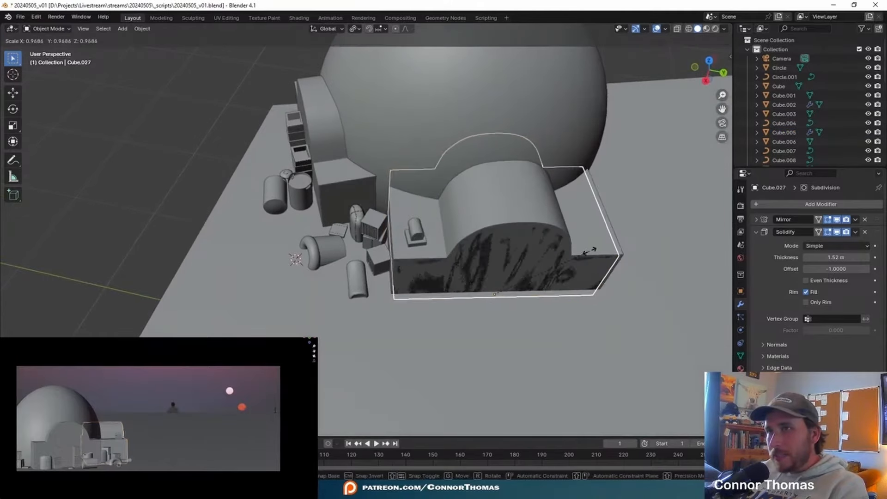
key(Tab)
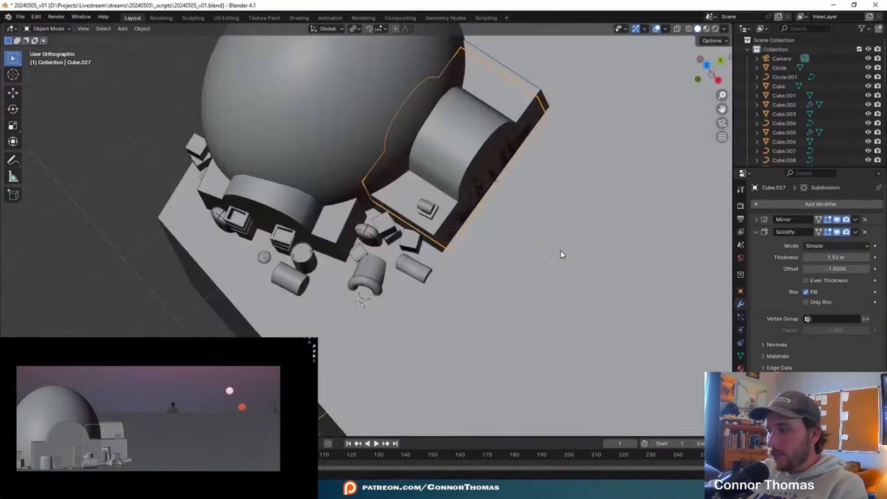
Step: Offset the duplicated arched building outward from the original along its local Y axis, leaving a thin rim
key(g)
click(586, 205)
middle_drag(586, 206, 505, 186)
scroll(516, 140, up, 4)
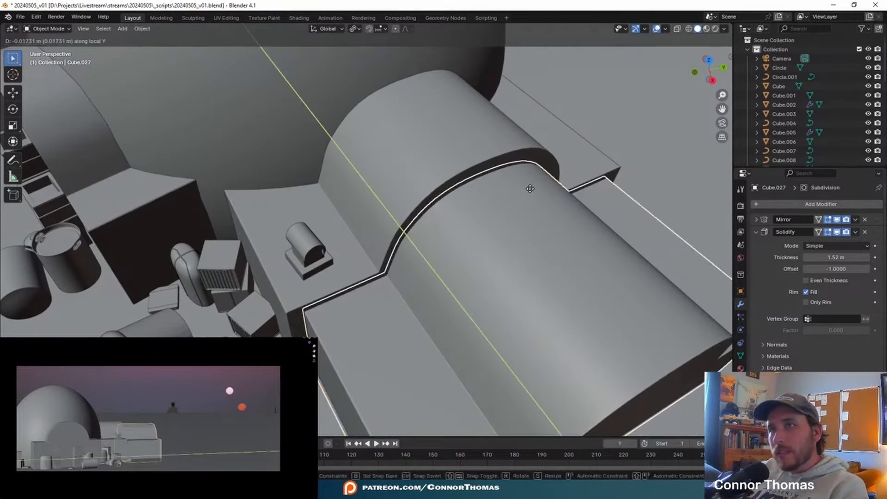
middle_drag(531, 192, 551, 164)
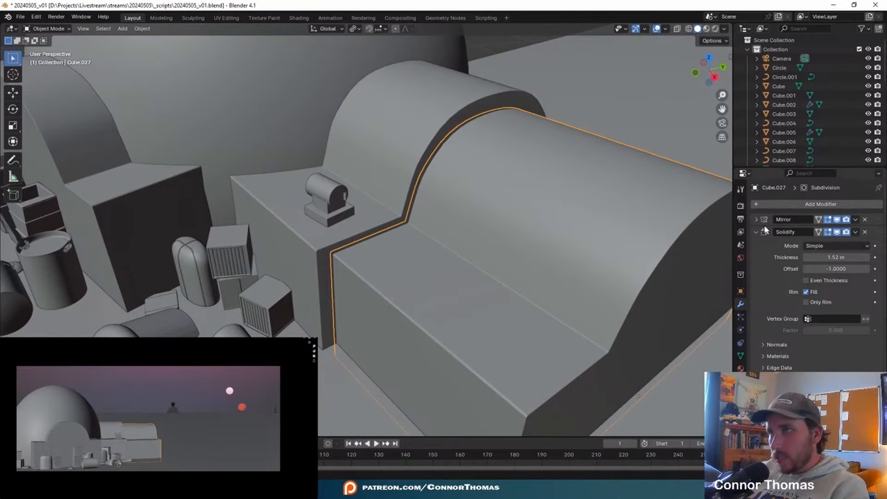
Step: Apply the Boolean cut on the original arched building and delete the duplicate used as the cutter
click(656, 237)
key(ctrl+a)
click(609, 196)
key(Delete)
middle_drag(609, 196, 511, 145)
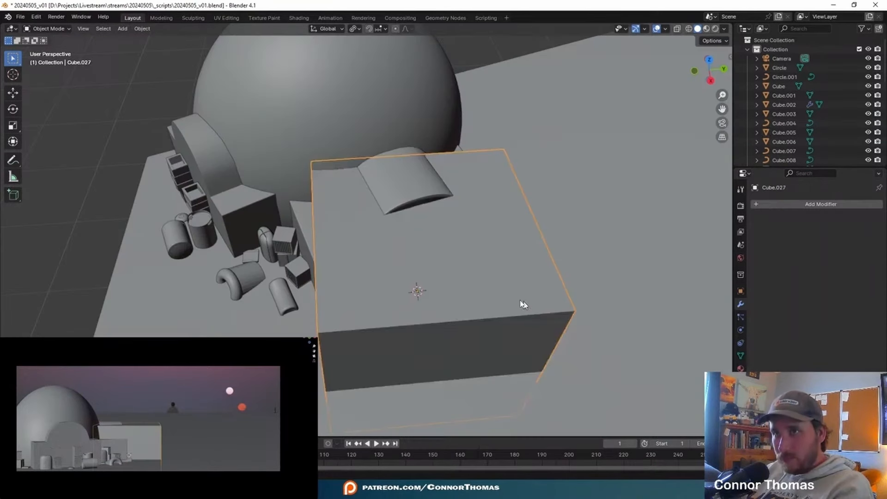
Step: Give the new cube the arched building's Z rotation of 105.408° and scale it down to about 0.384
click(436, 208)
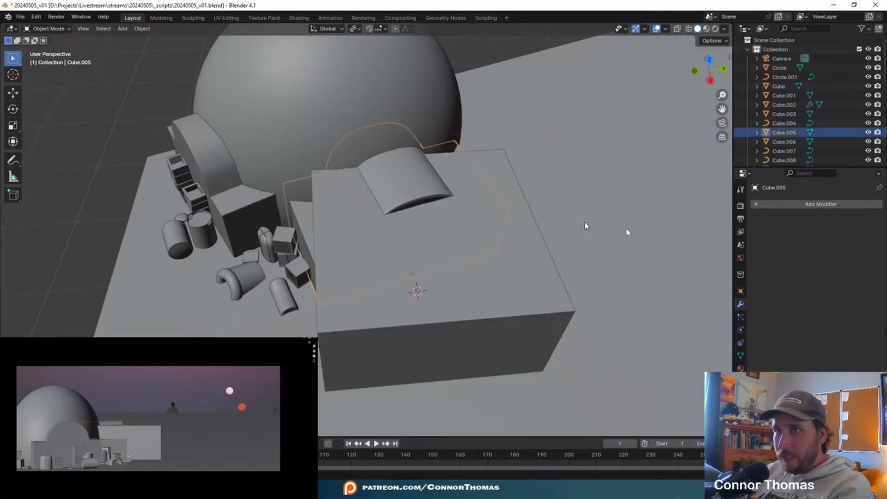
click(741, 291)
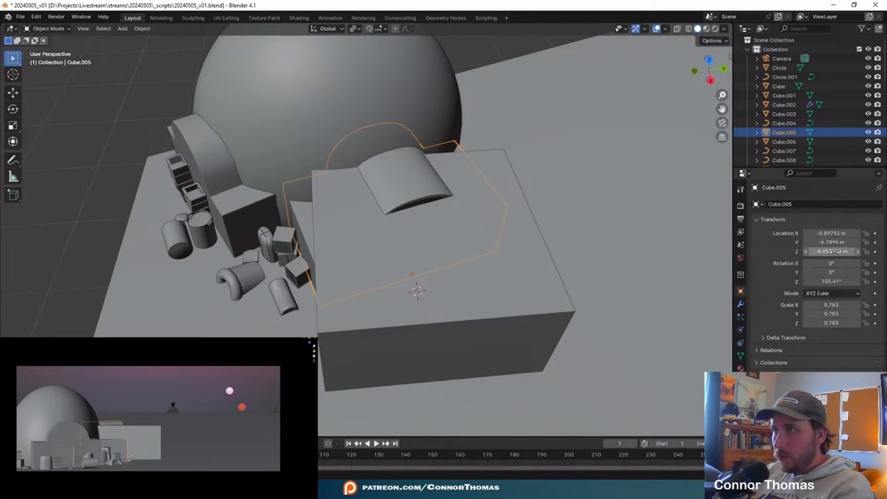
click(520, 276)
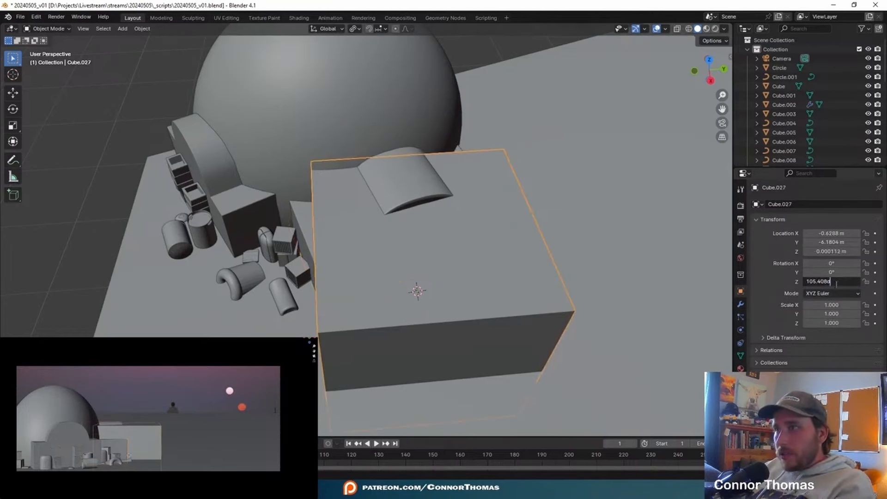
key(Return)
key(s)
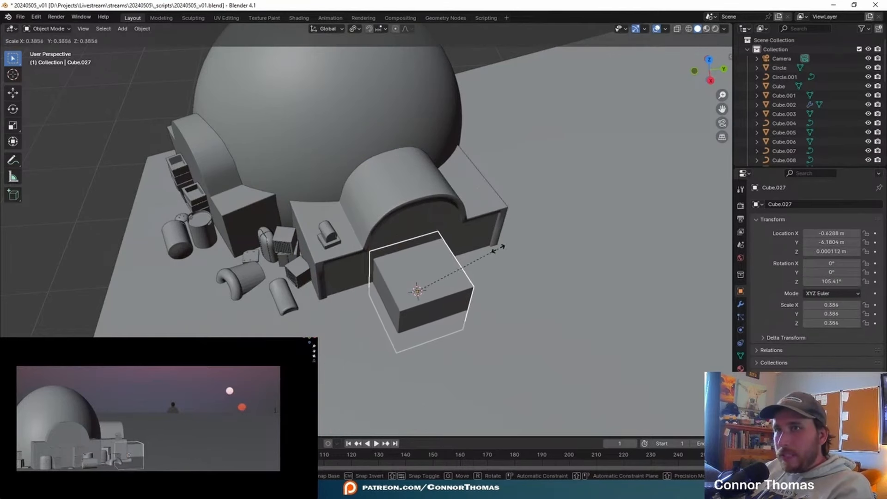
click(501, 248)
Step: Place the rotated cube in front of the arched entrance in top view and slide it along its local X axis
key(KP_7)
key(KP_7)
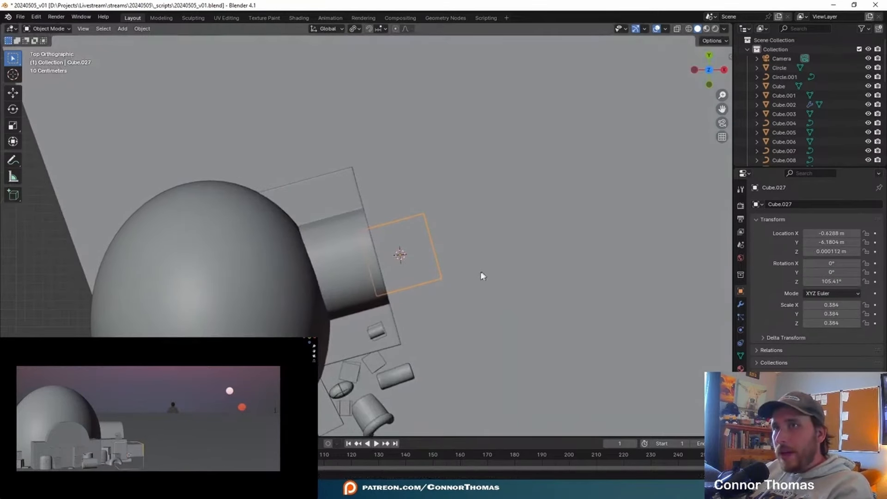
key(g)
click(467, 245)
middle_drag(467, 245, 433, 200)
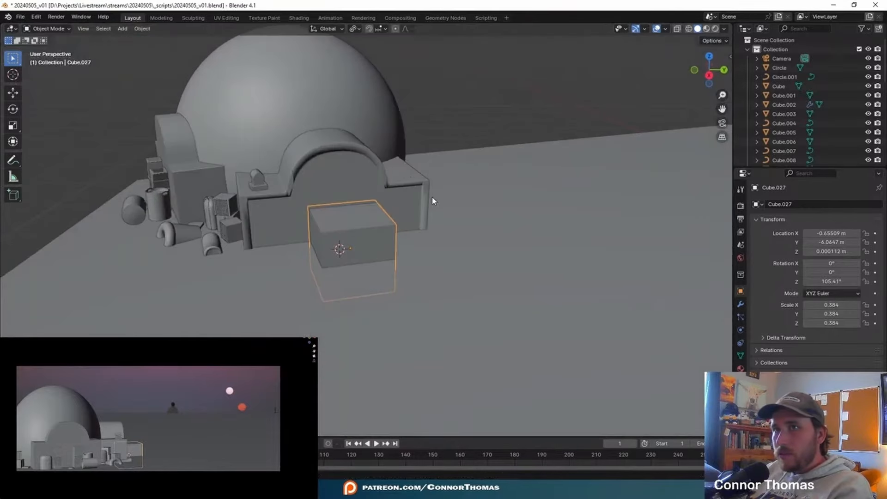
key(g)
key(x)
key(x)
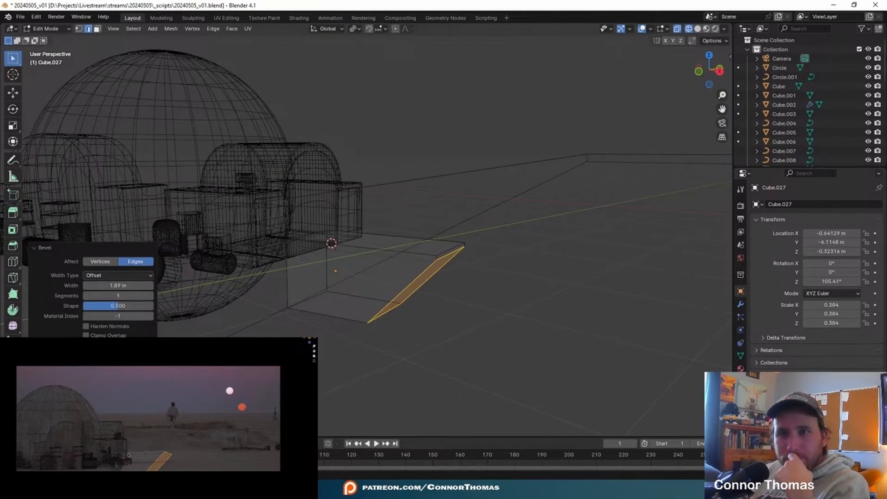
Step: Turn the cube's beveled edge into a staircase using the Steps profile preset and 11 segments
scroll(118, 291, down, 8)
click(151, 133)
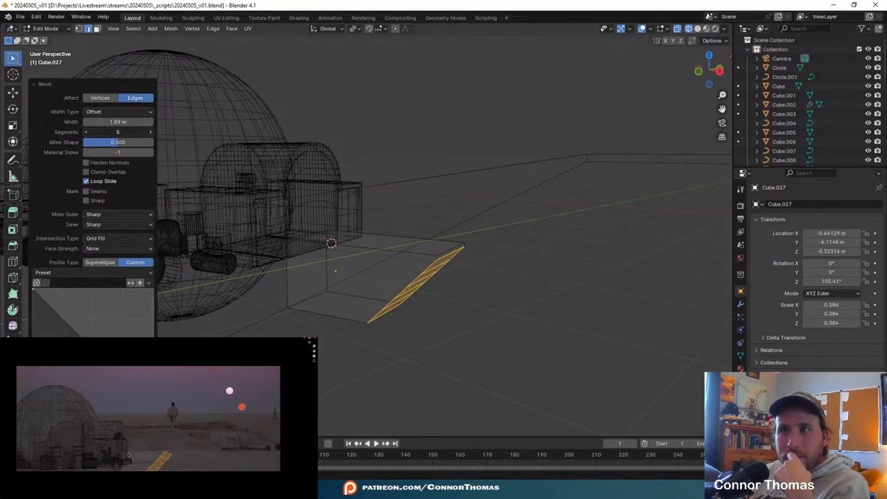
click(151, 133)
click(151, 132)
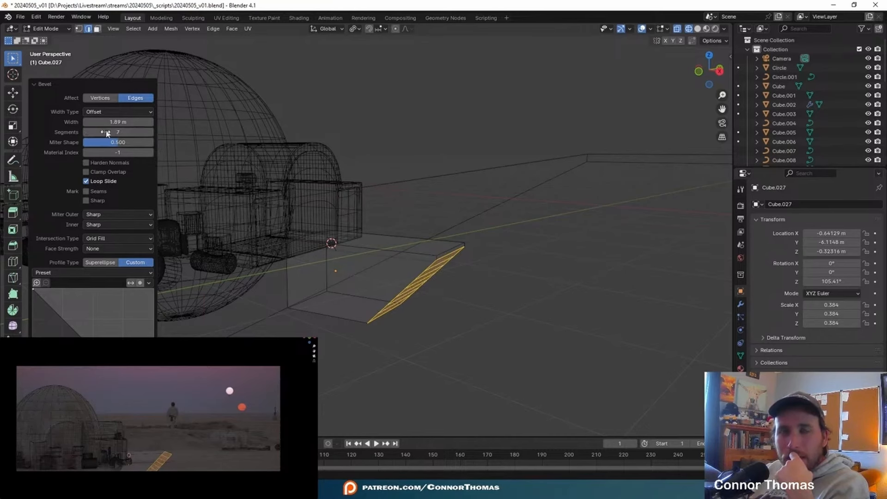
click(91, 273)
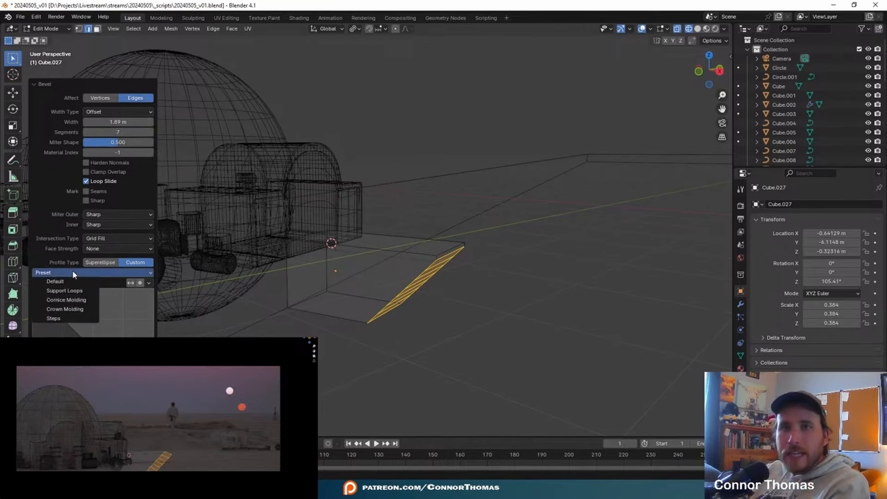
click(68, 315)
middle_drag(424, 266, 444, 257)
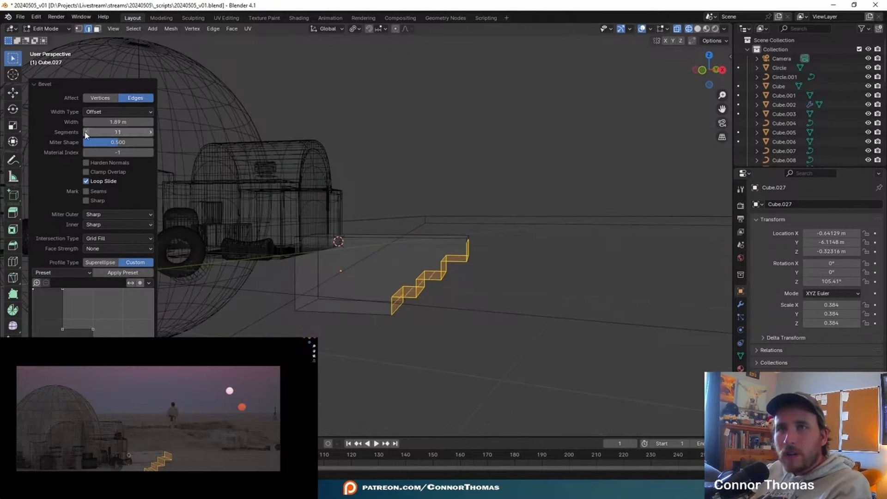
middle_drag(526, 219, 478, 226)
key(Tab)
key(shift+z)
Step: Cut the stair block out of the ground plane with a Boolean Difference modifier, apply it and delete the block
click(554, 255)
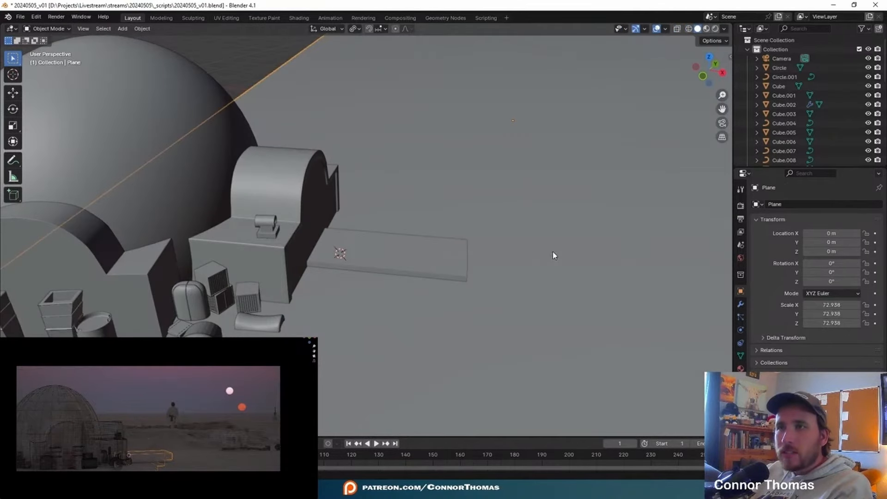
click(741, 305)
click(808, 205)
mouse_move(786, 231)
click(855, 245)
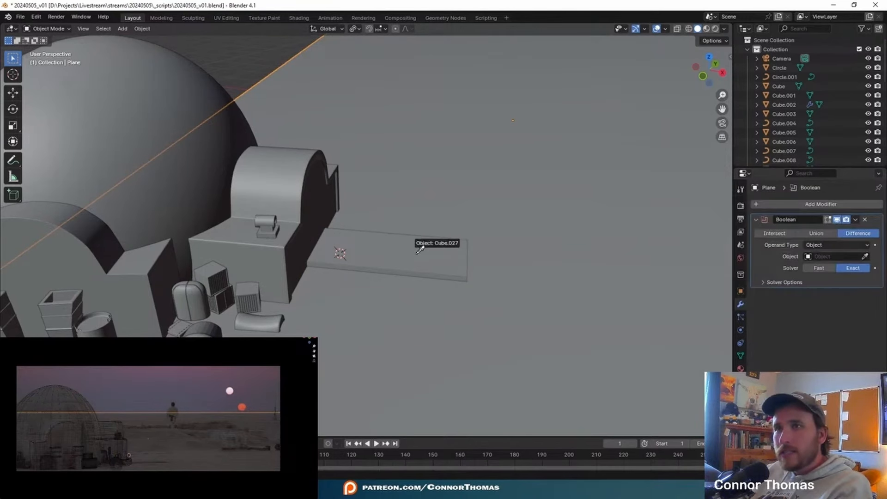
click(824, 270)
key(ctrl+a)
key(x)
click(371, 256)
Step: Stretch the whole mesh of the new foreground cube along the global X axis in Edit Mode
middle_drag(468, 200, 378, 276)
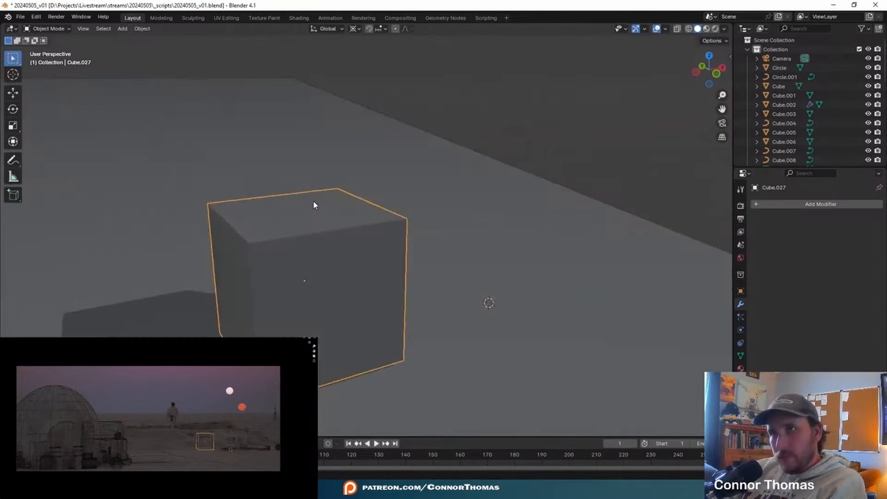
key(Tab)
key(3)
click(304, 203)
key(a)
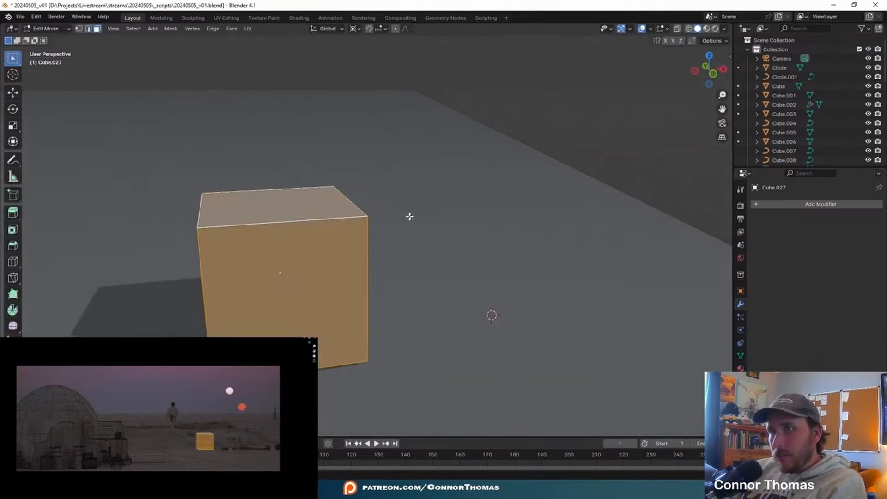
key(g)
key(x)
key(Escape)
key(s)
key(x)
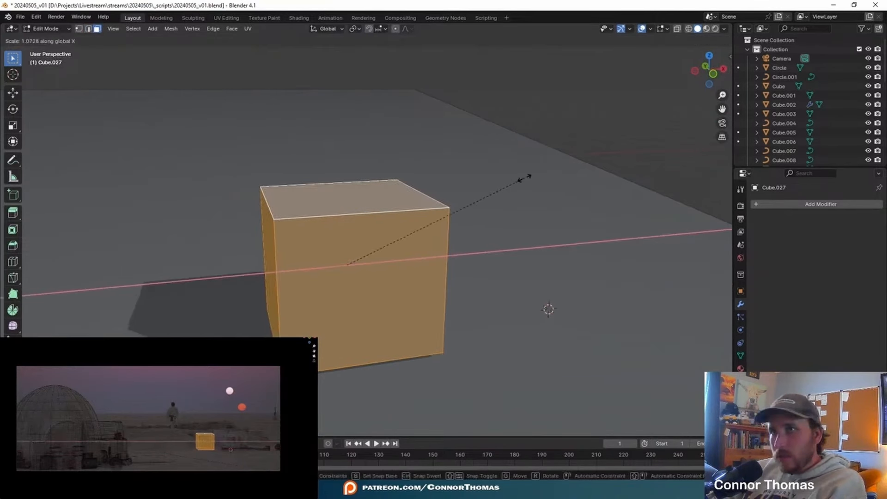
click(575, 169)
Step: Scale the whole cube mesh along the global Y axis to about 1.1 times
click(386, 197)
middle_drag(369, 198, 475, 231)
key(a)
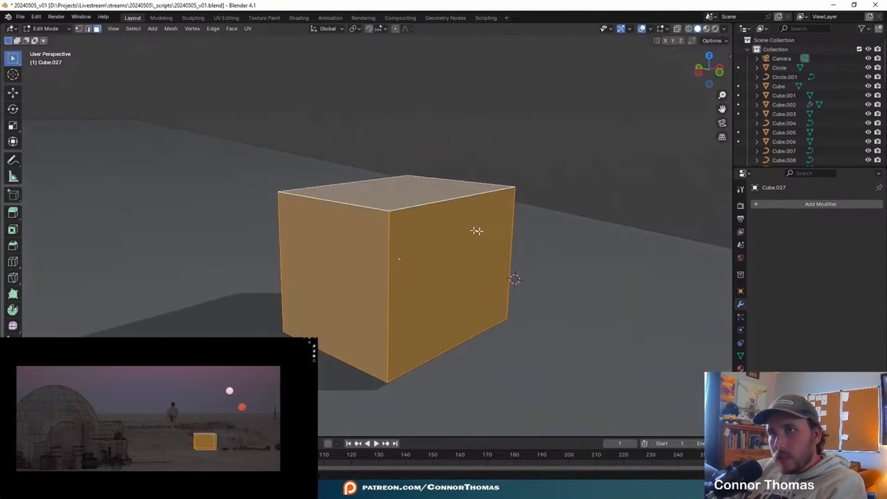
key(s)
key(x)
key(y)
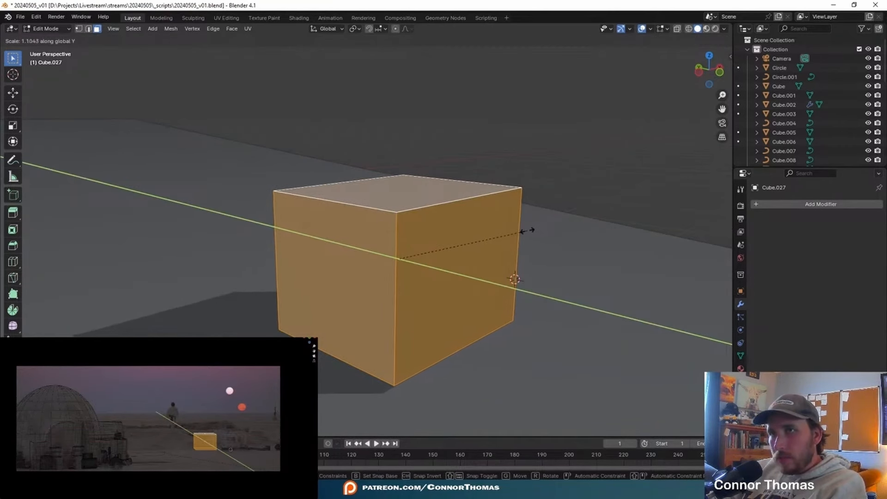
click(523, 228)
Step: Extrude the box's top face upward and scale it inward to form sloped upper sides
middle_drag(523, 228, 424, 202)
click(396, 196)
key(e)
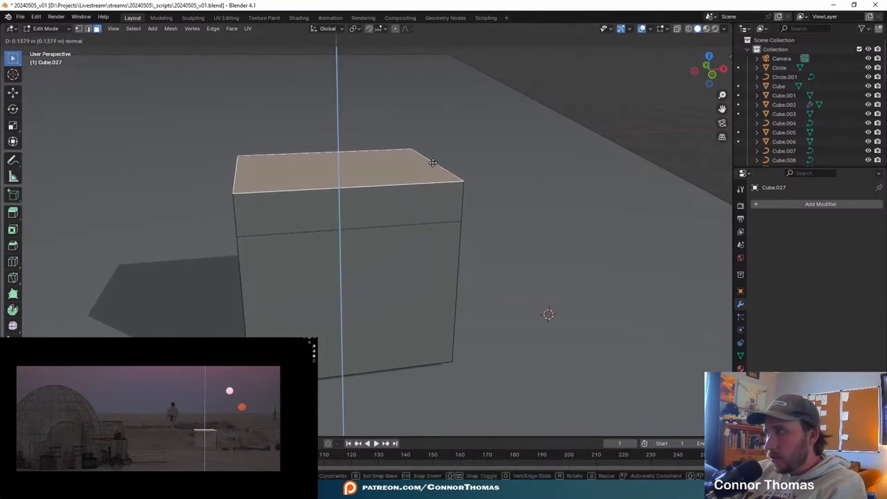
click(432, 151)
key(s)
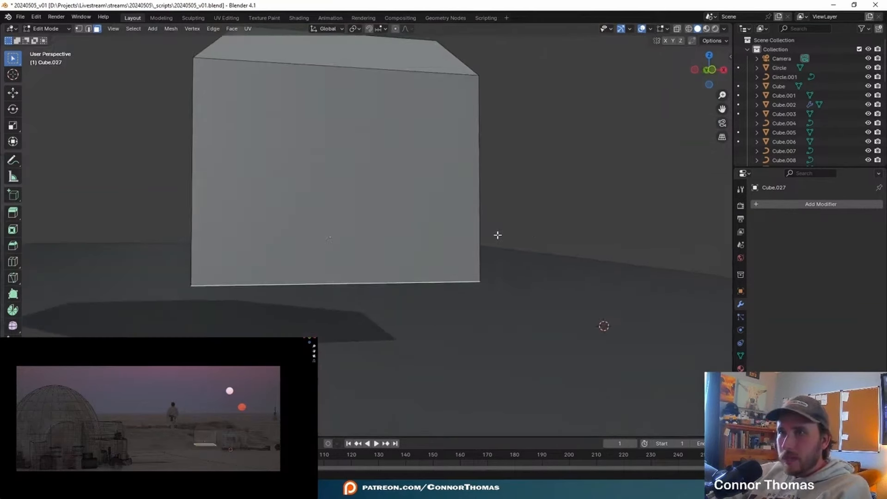
Step: Extrude the box's bottom face downward about 0.08 m and scale it inward to about 0.85
middle_drag(498, 234, 509, 231)
key(e)
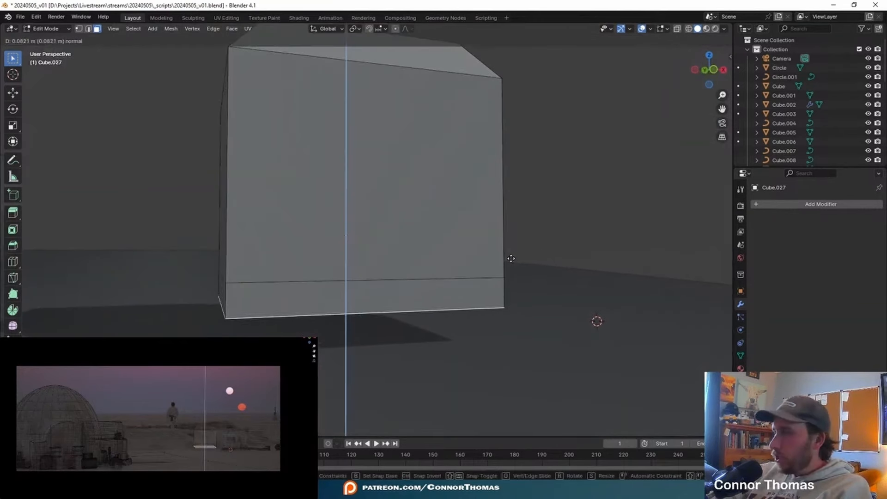
click(509, 261)
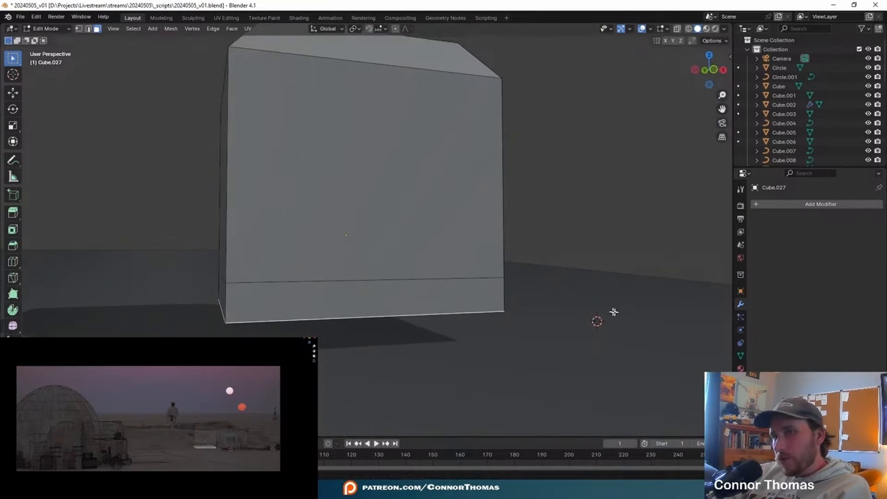
key(s)
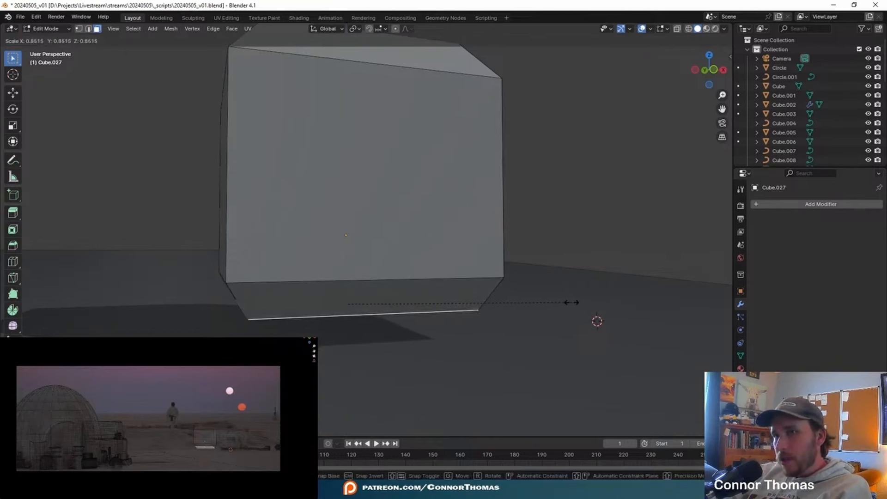
click(571, 302)
key(Tab)
Step: Set the Bevel modifier amount on the chamfered box to 0.03 m
middle_drag(420, 190, 426, 216)
scroll(426, 216, down, 2)
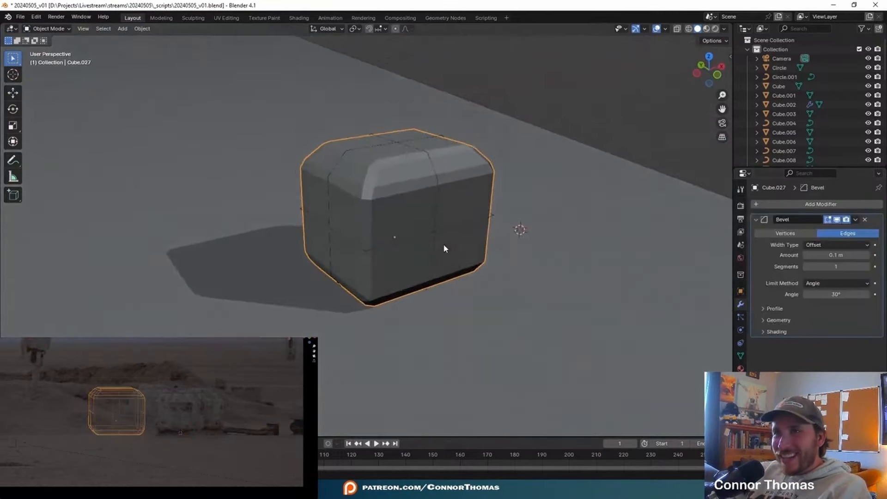
scroll(531, 245, up, 2)
click(837, 255)
text(0.03)
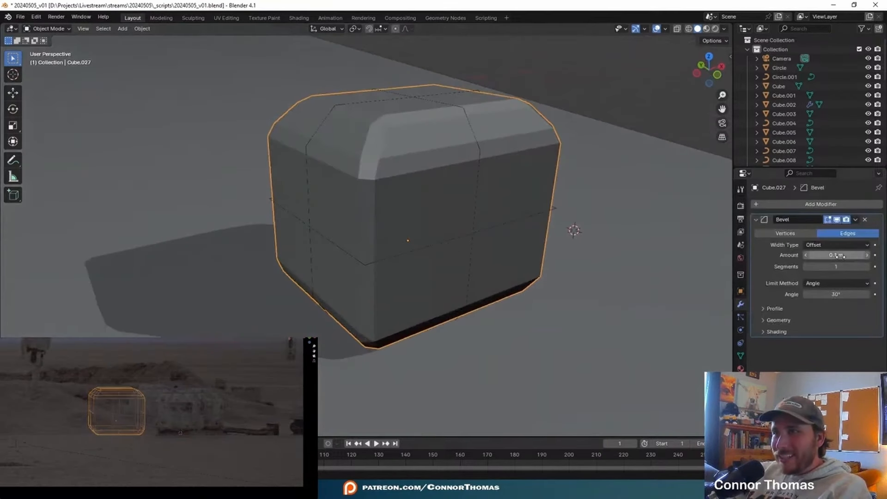
key(Return)
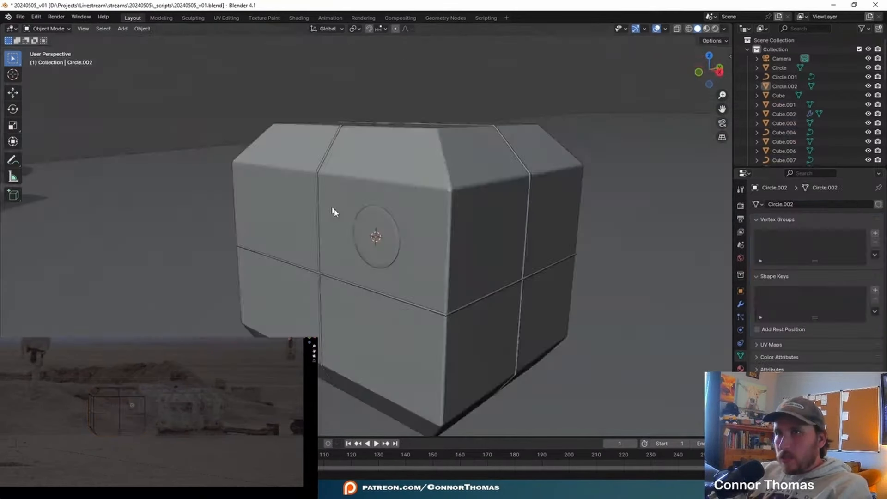
scroll(397, 242, up, 3)
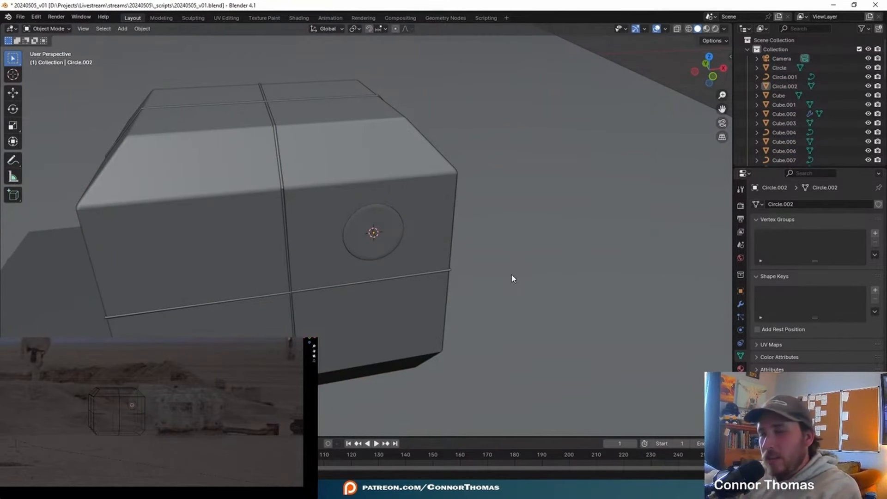
scroll(393, 263, down, 5)
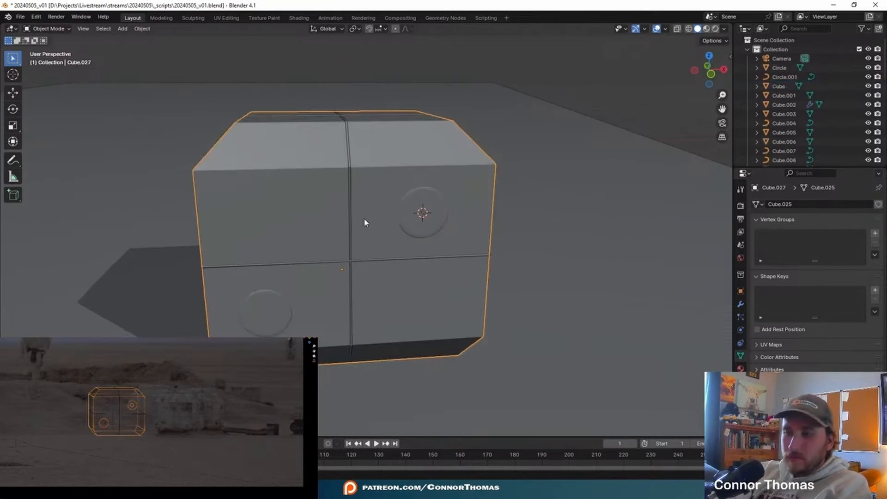
key(a)
key(alt+a)
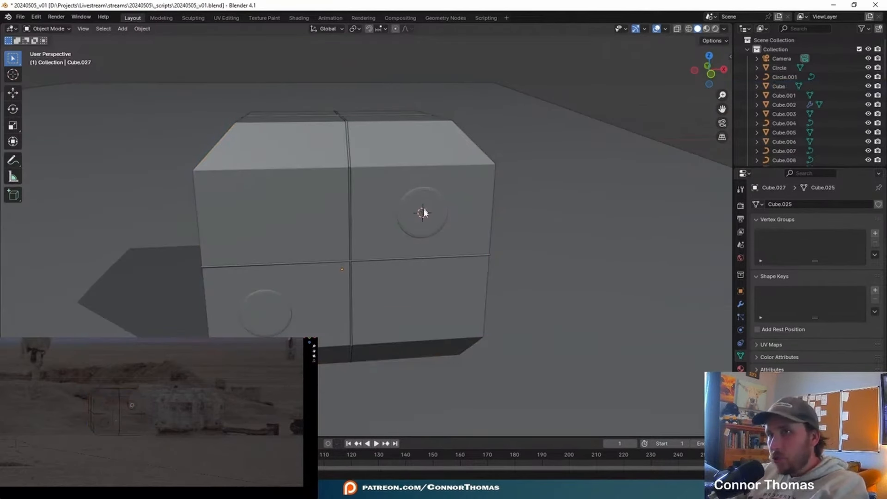
scroll(435, 216, down, 2)
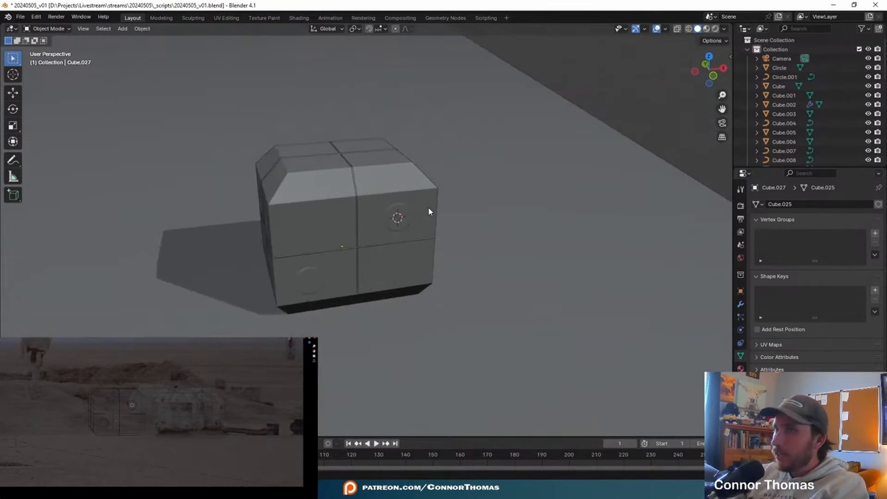
Step: Convert the strap curve around the chamfered box to a mesh and join it into the box object
click(343, 170)
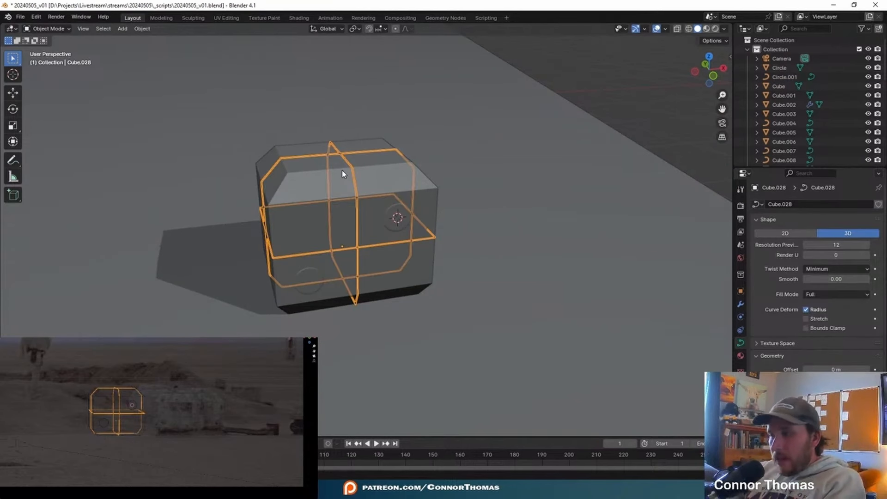
click(142, 29)
mouse_move(194, 288)
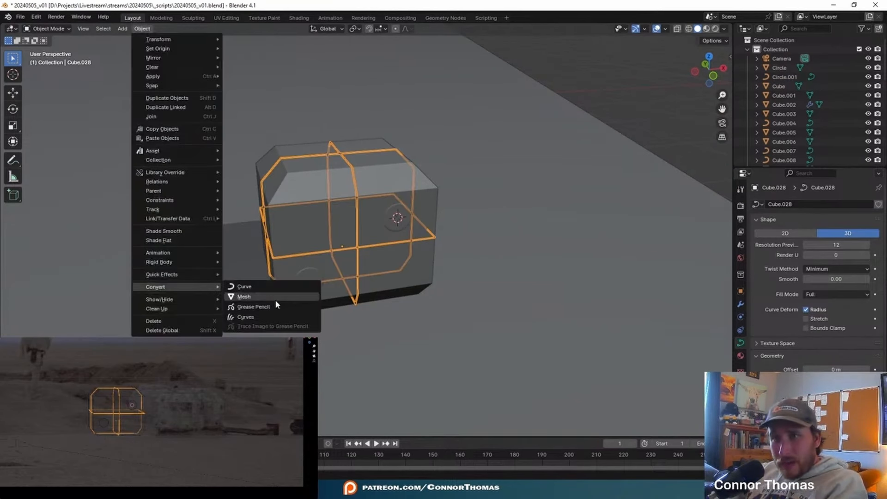
click(276, 297)
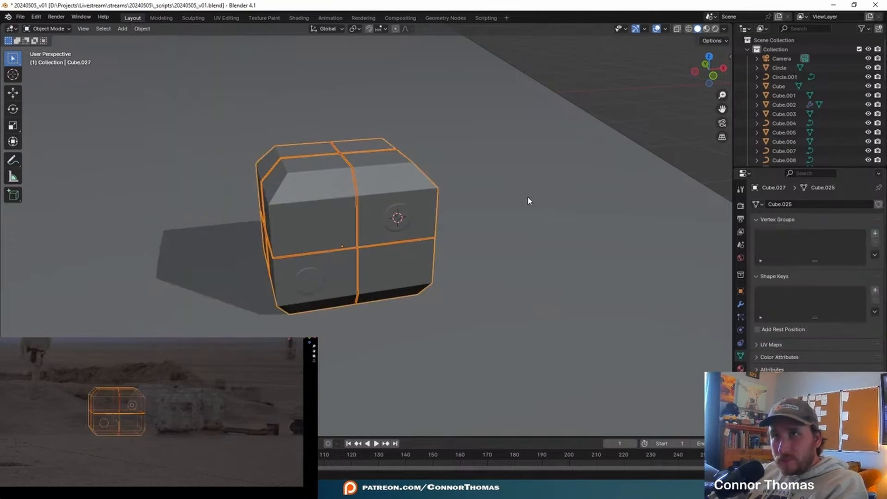
key(ctrl+j)
key(a)
key(a)
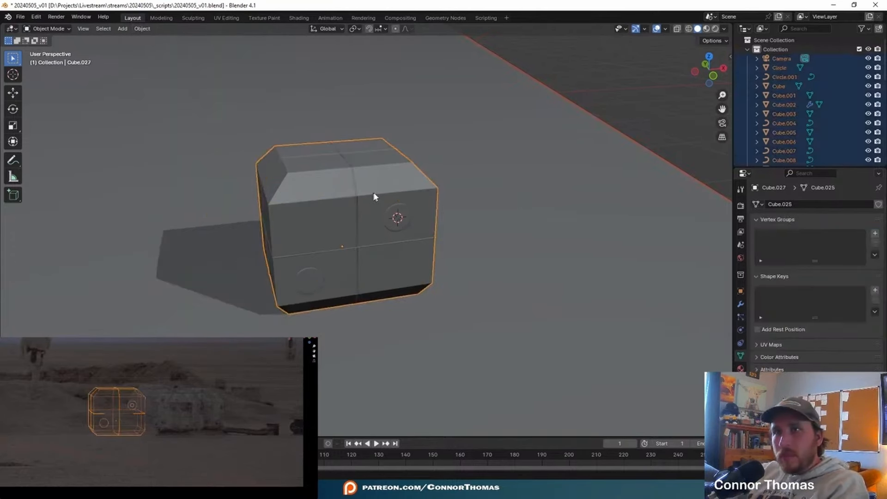
Step: Move the small cube in the top view so it sits against the free end of the ribbed hose
middle_drag(373, 196, 399, 228)
scroll(398, 228, up, 4)
middle_drag(341, 135, 472, 135)
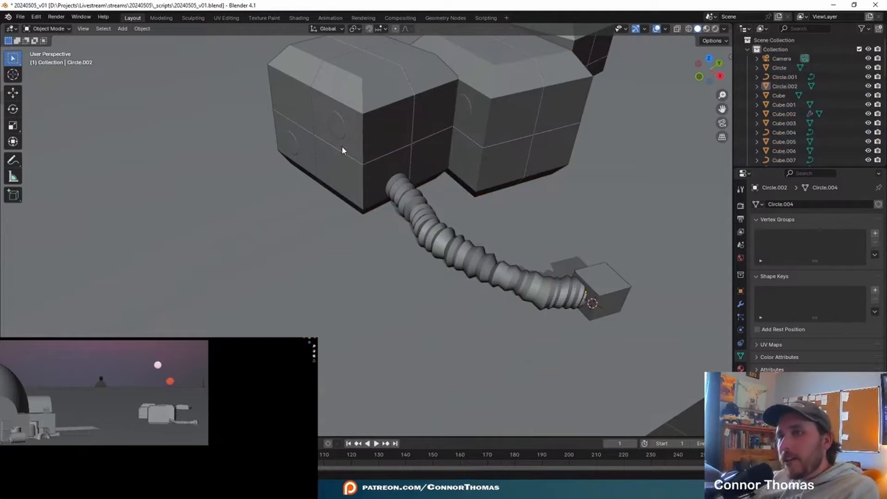
middle_drag(341, 149, 461, 200)
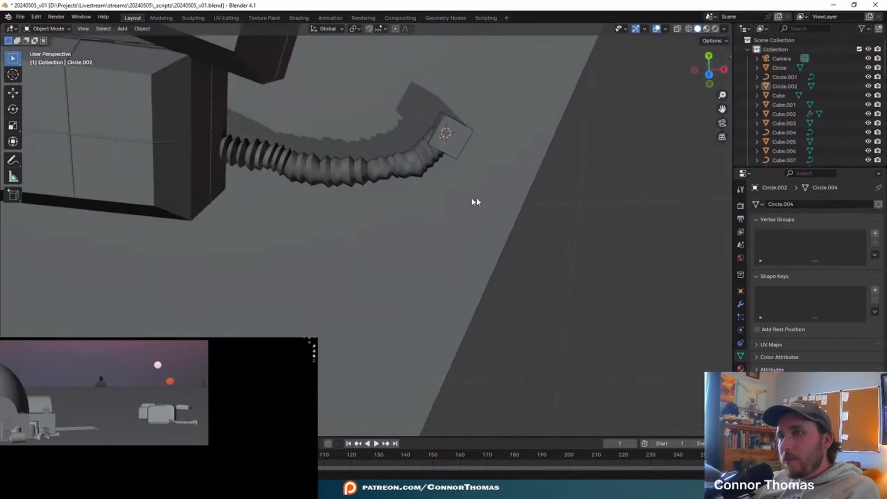
scroll(480, 200, up, 5)
shift+middle_drag(533, 71, 531, 166)
click(489, 201)
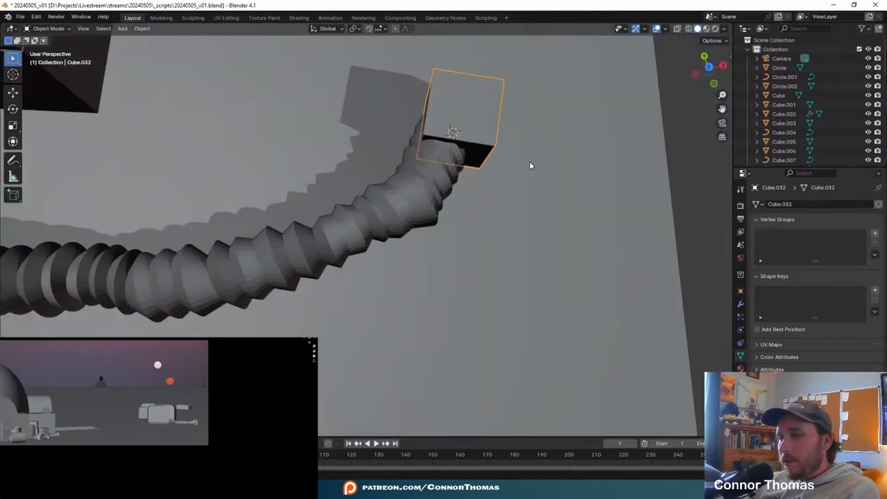
key(KP_7)
key(g)
right_click(539, 150)
key(s)
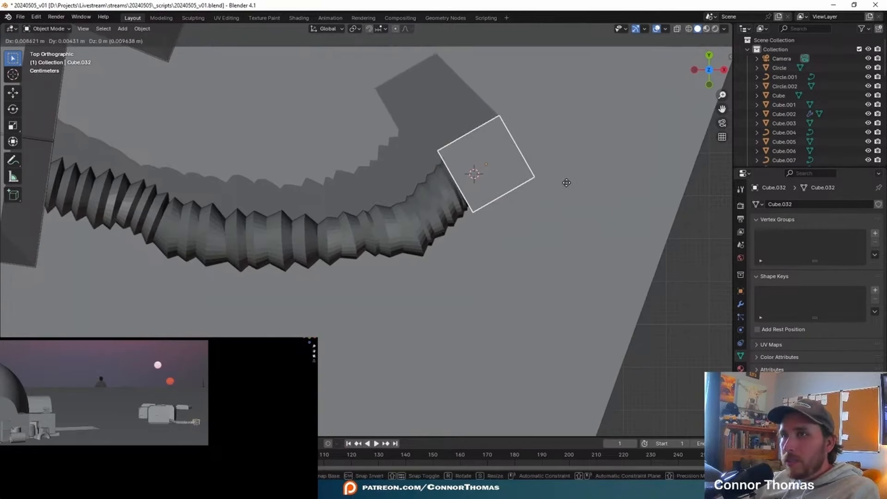
click(570, 179)
Step: Readjust the hose-end cube's position from an angled view and save the file
middle_drag(572, 184, 347, 160)
key(g)
click(515, 134)
key(ctrl+s)
Step: Set the viewport to Solid shading and start adding a new object to the scene
scroll(353, 155, down, 5)
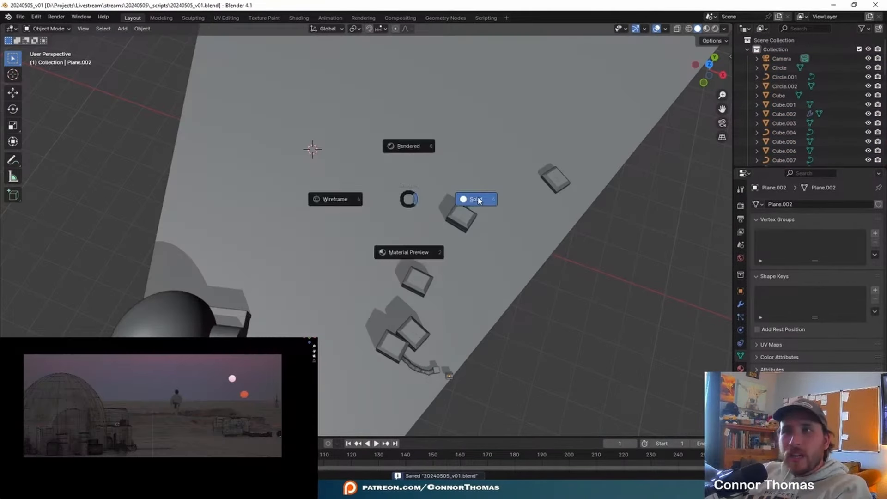
click(478, 200)
key(shift+a)
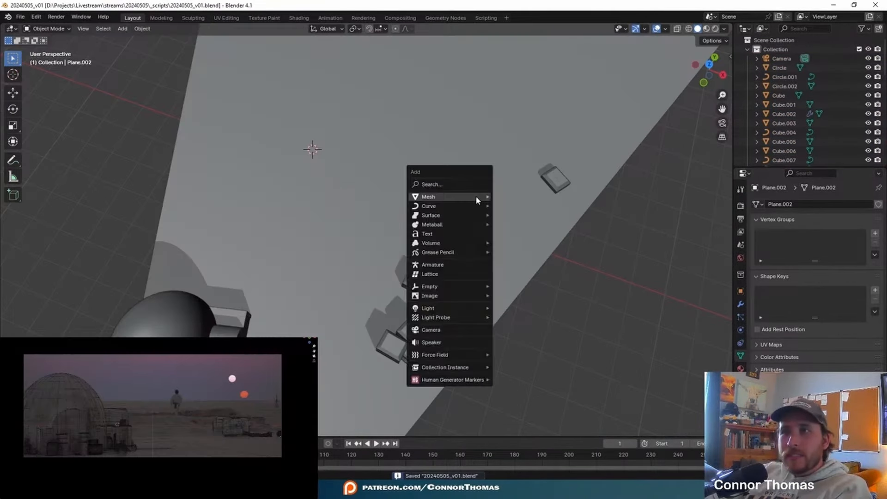